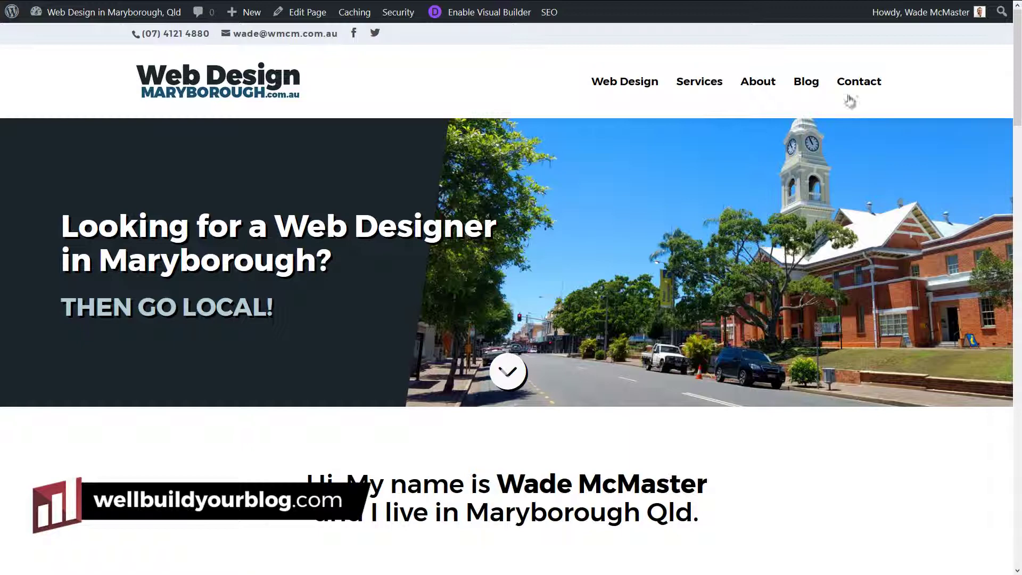
Open the site's Blog page, then head to the admin Dashboard from the site-name menu.
click(810, 91)
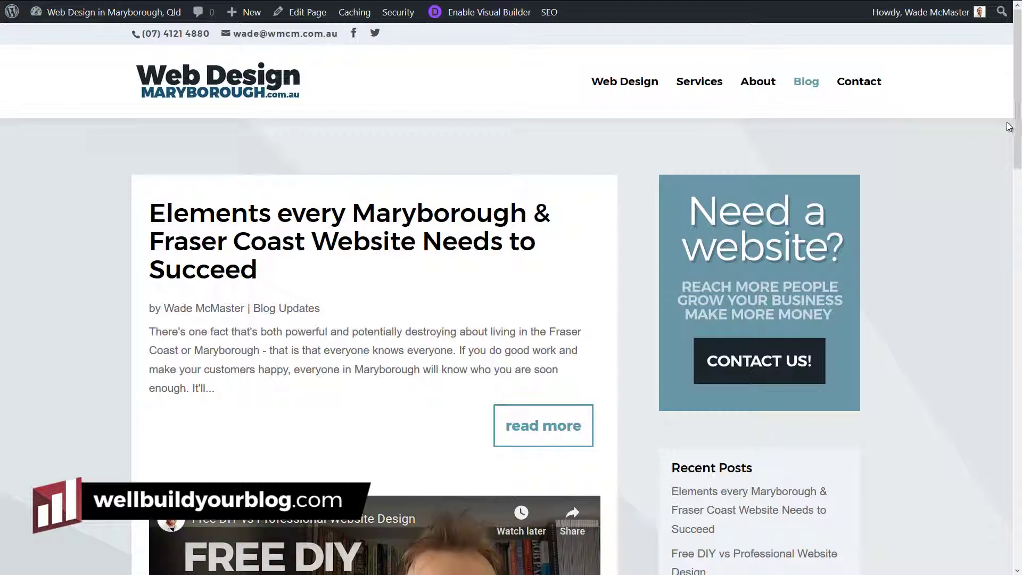
mouse_move(1015, 127)
mouse_down()
mouse_move(1017, 339)
mouse_move(1017, 131)
mouse_up()
mouse_move(251, 13)
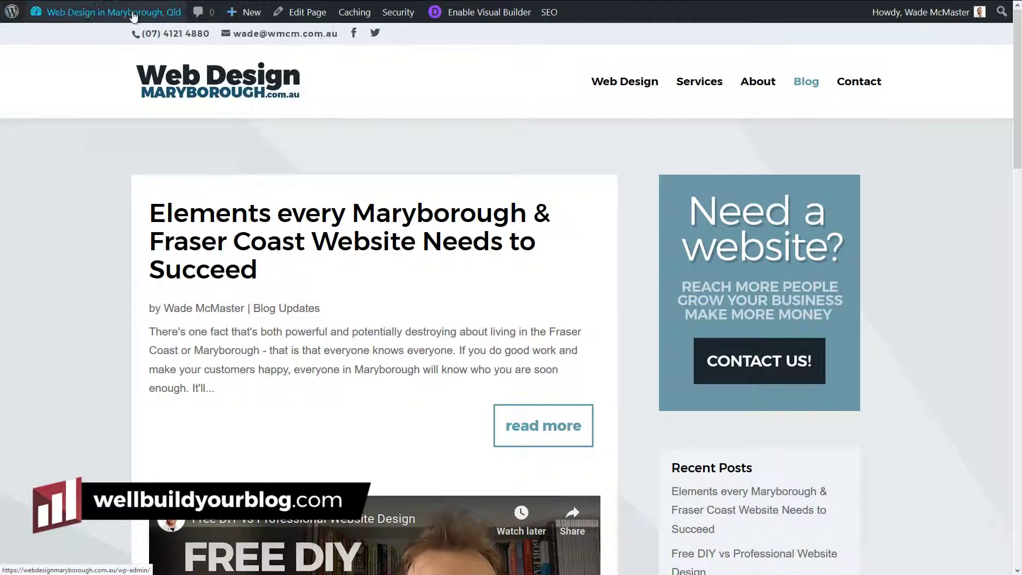
mouse_move(71, 12)
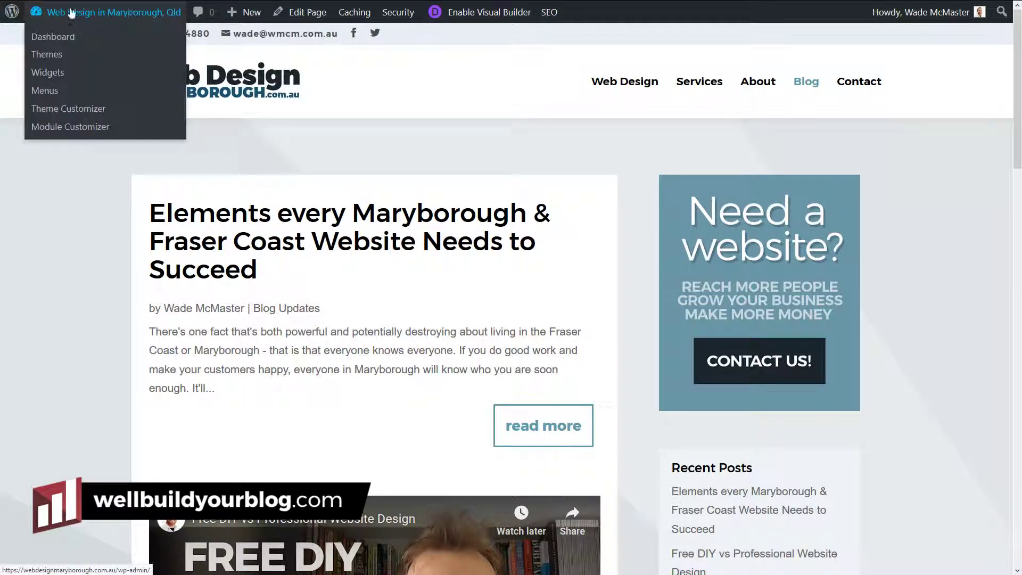
Enter the admin dashboard and list All Posts to review the six existing posts.
click(64, 39)
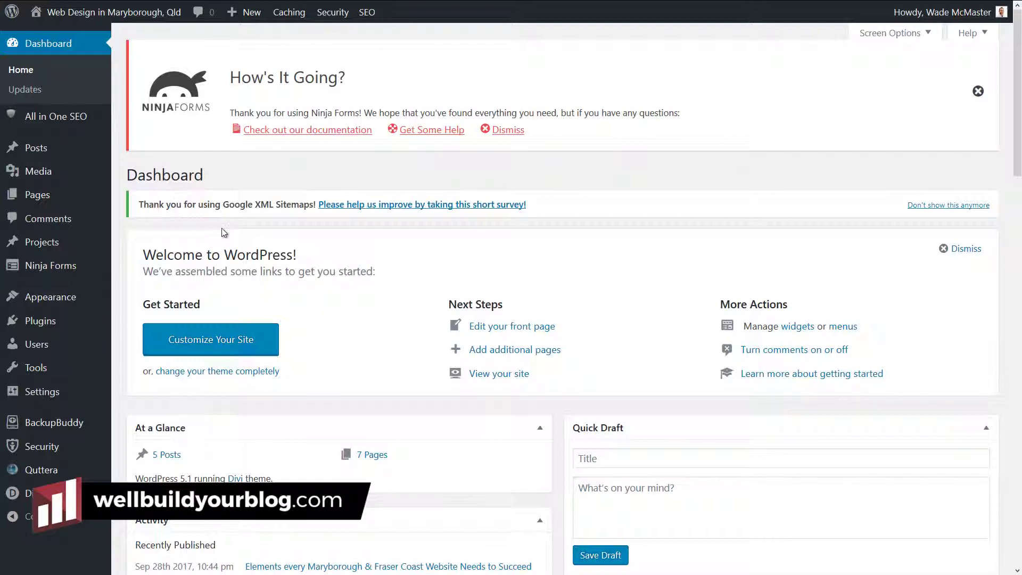
mouse_move(33, 155)
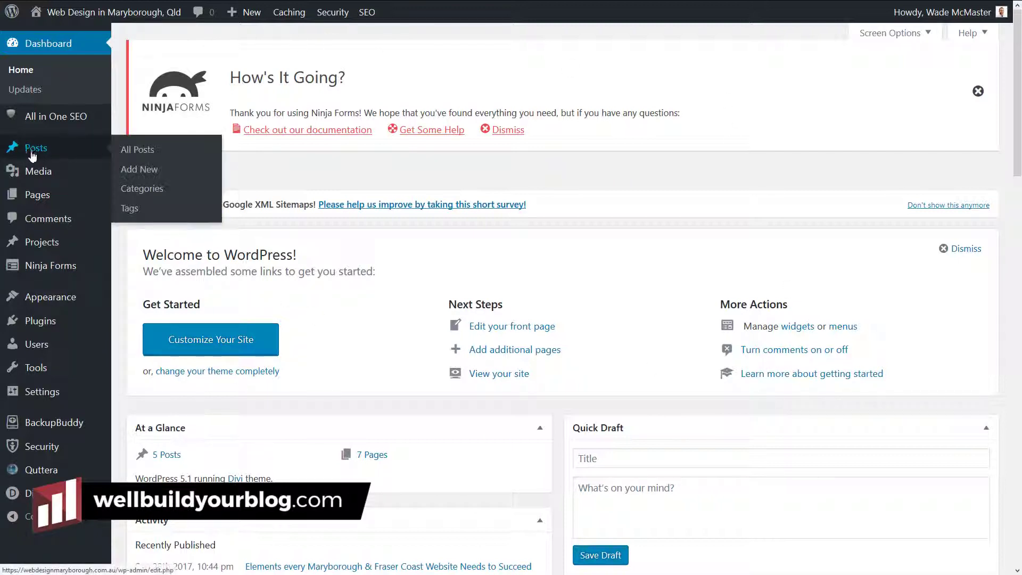
click(152, 155)
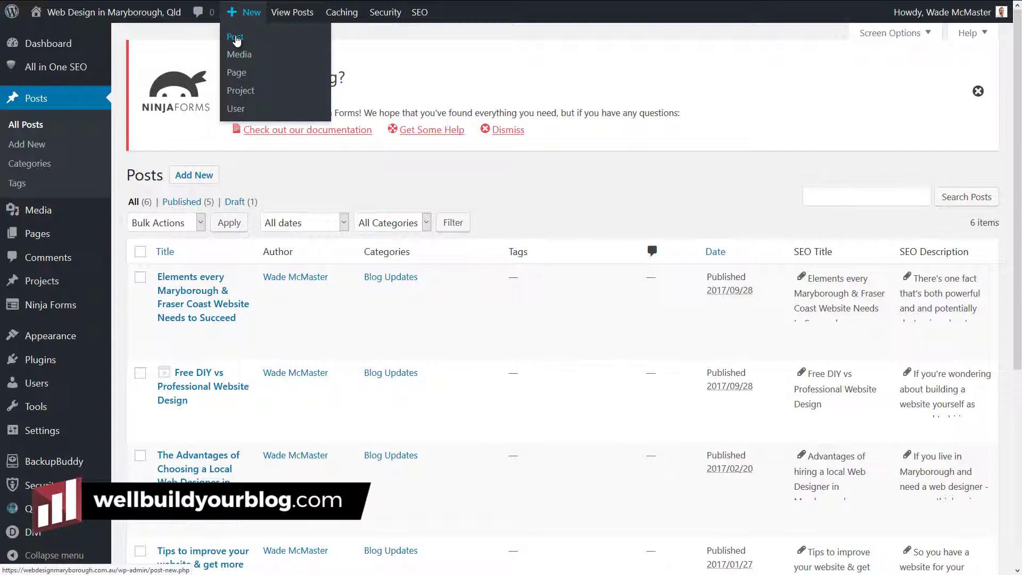
Start a new post, dismiss the welcome tips, and title it 'How to create a Website'.
click(235, 39)
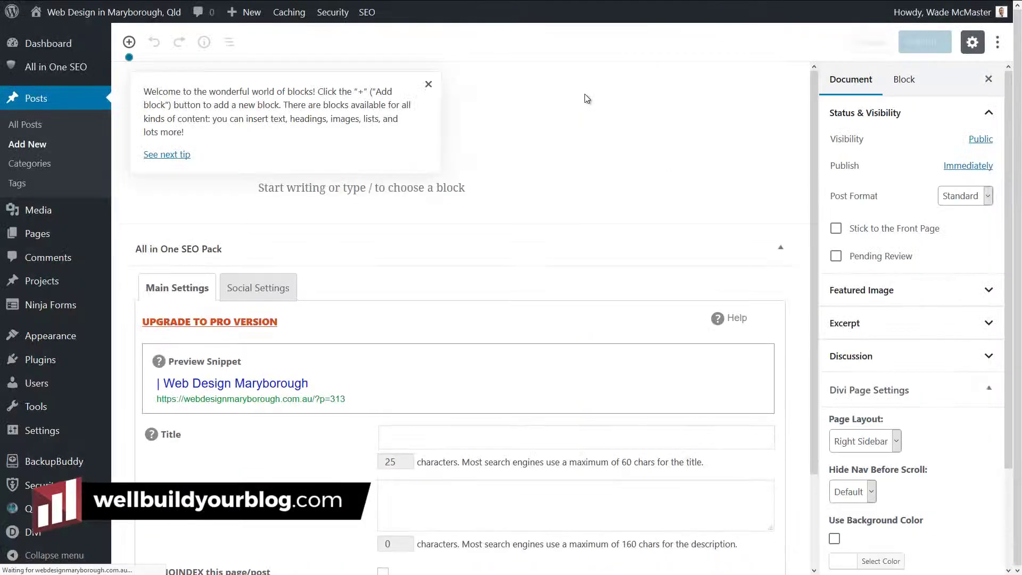
click(428, 85)
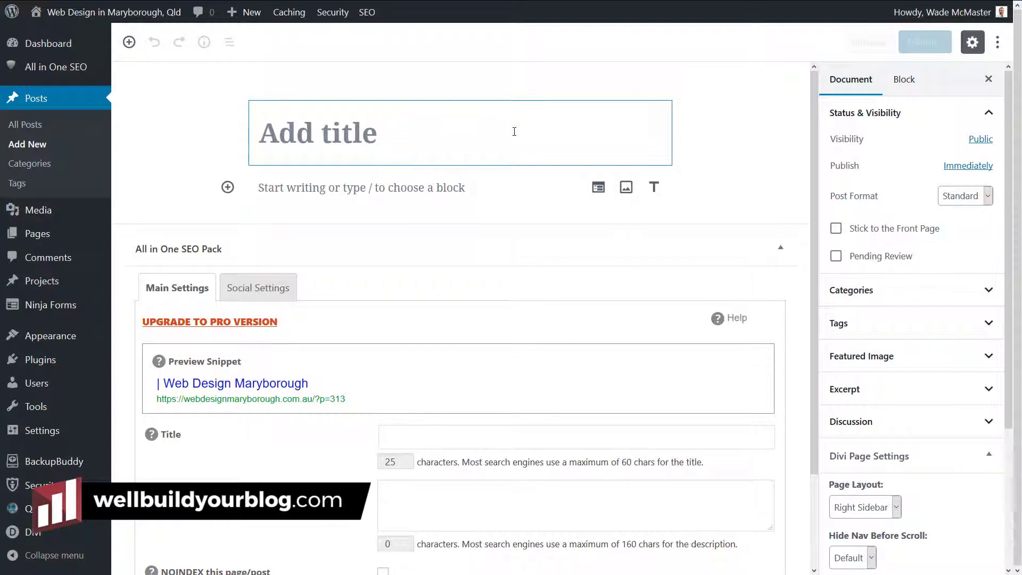
click(515, 132)
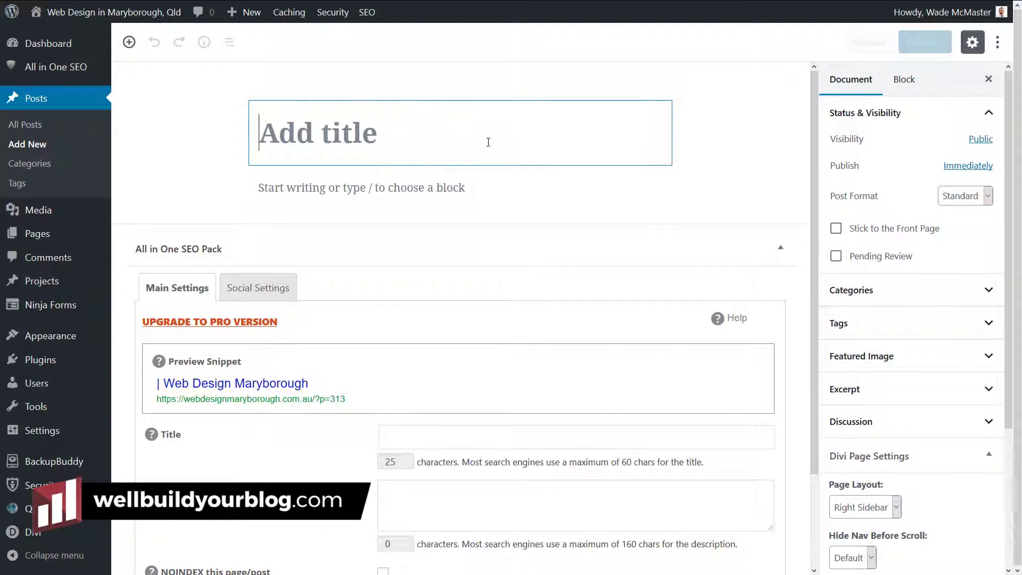
click(658, 223)
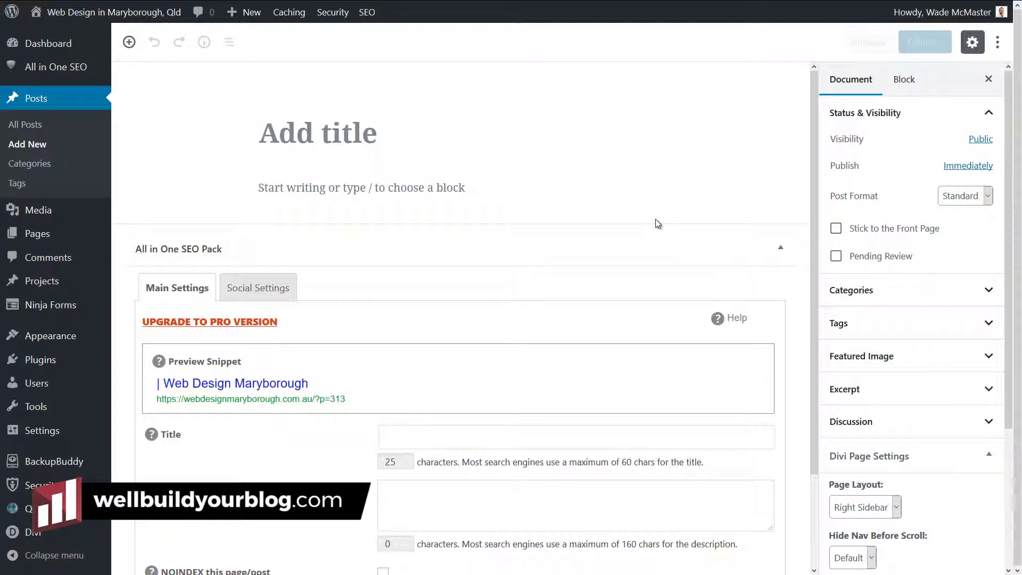
text(How to)
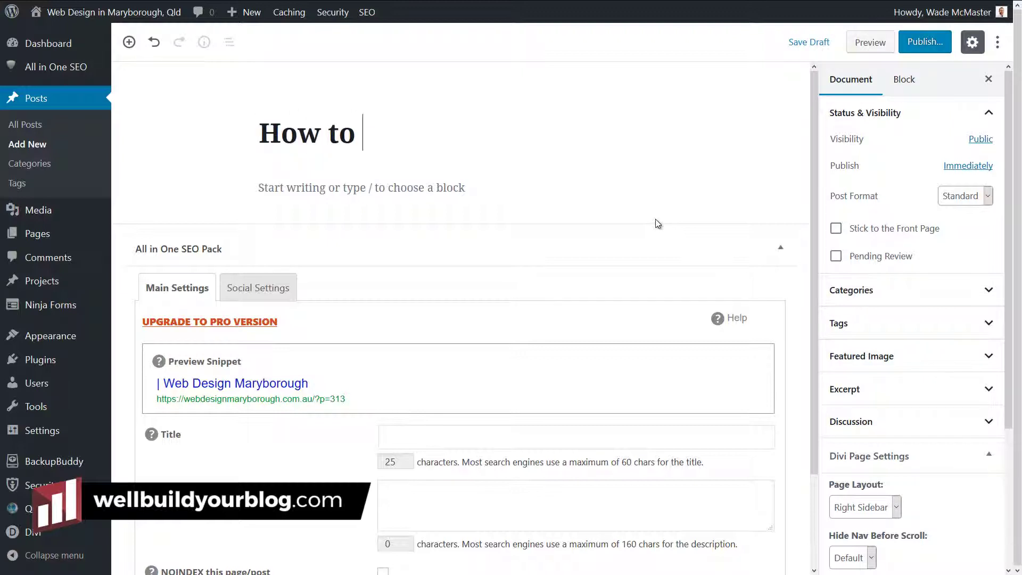
text( create w)
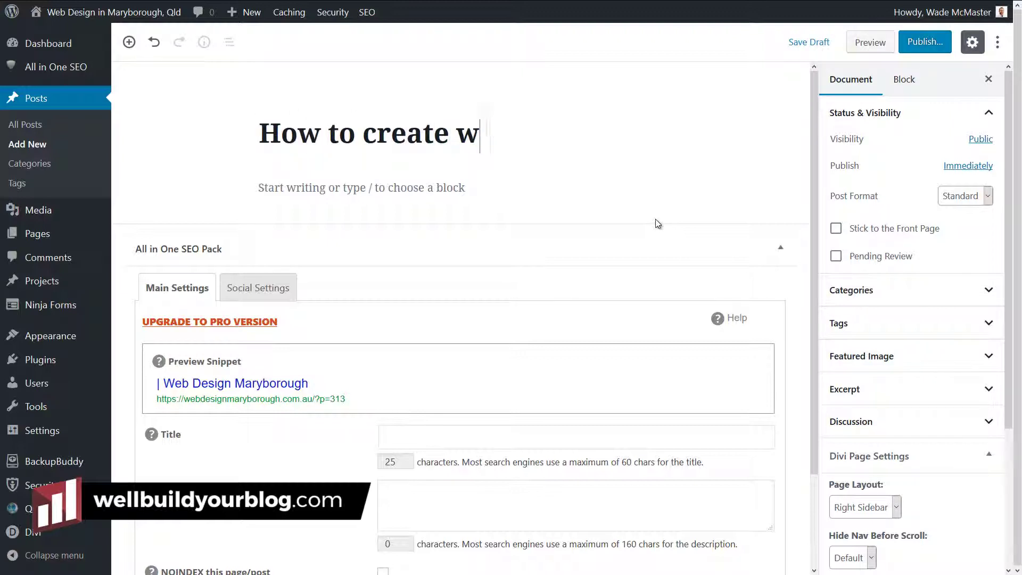
key(BackSpace)
text(a Website)
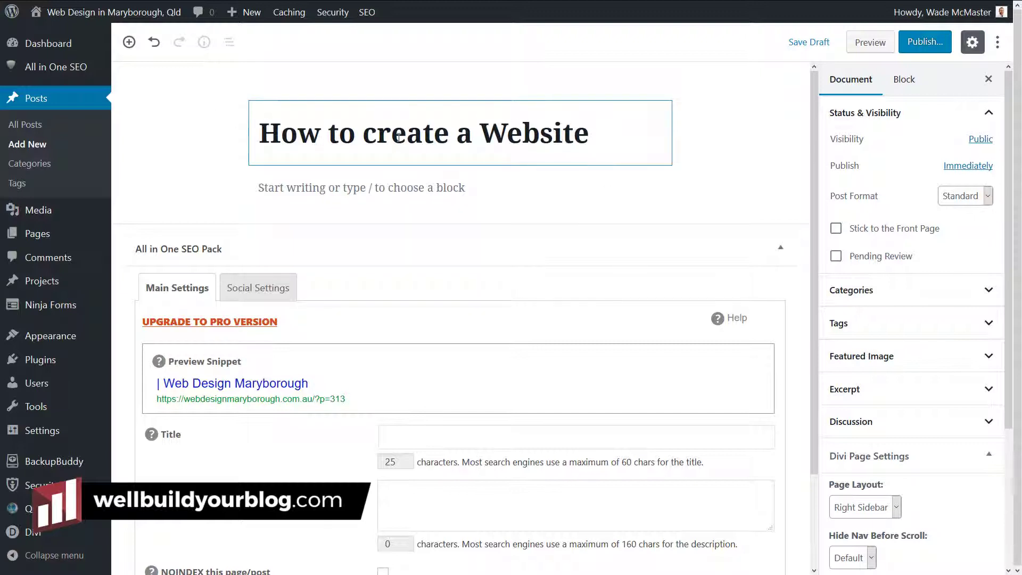
Write 'Are you wanting to create a new website?', paste a paragraph, and add 'Well check out our guide here.'.
mouse_move(459, 184)
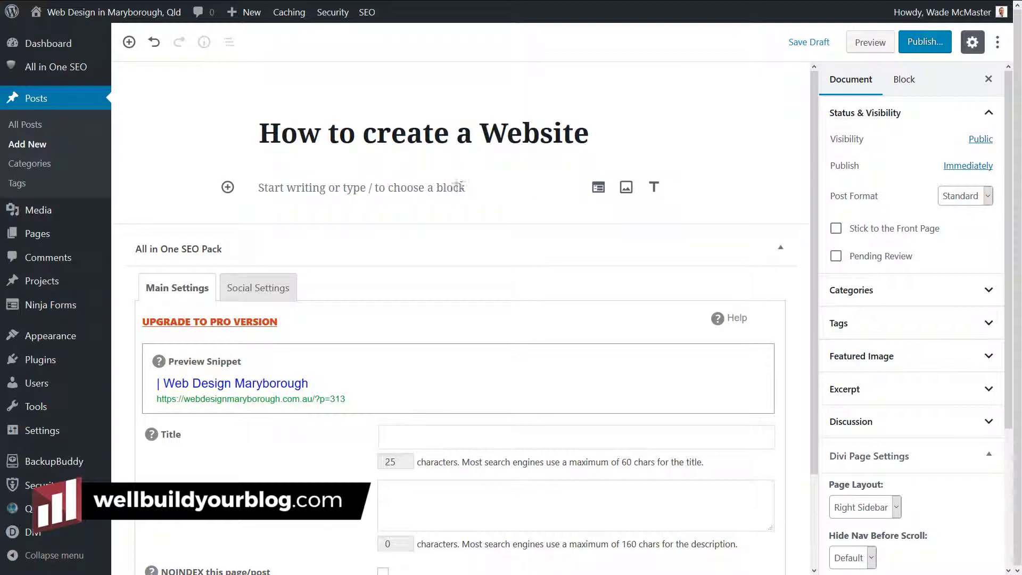
click(369, 191)
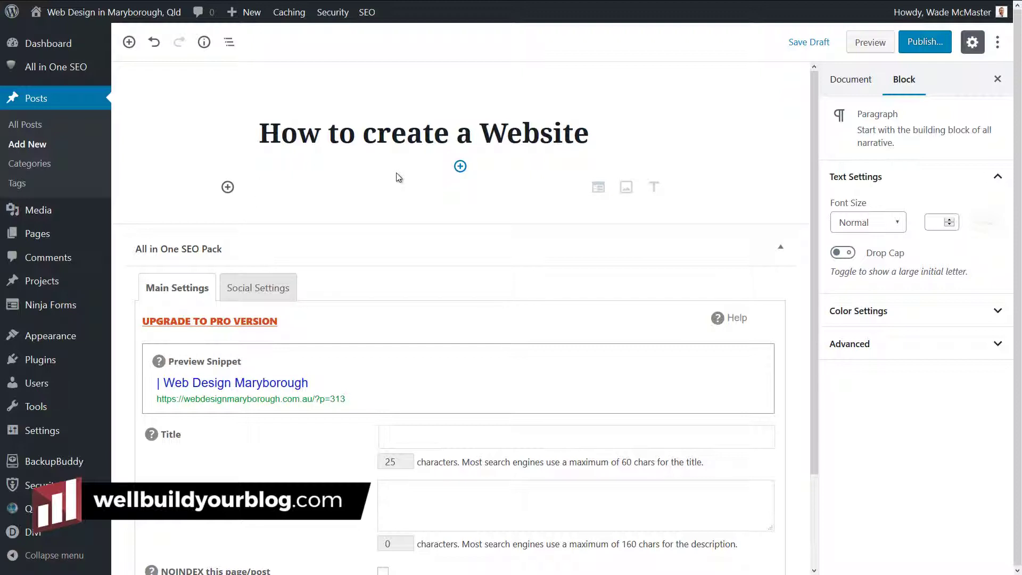
text(Are you wanting to c)
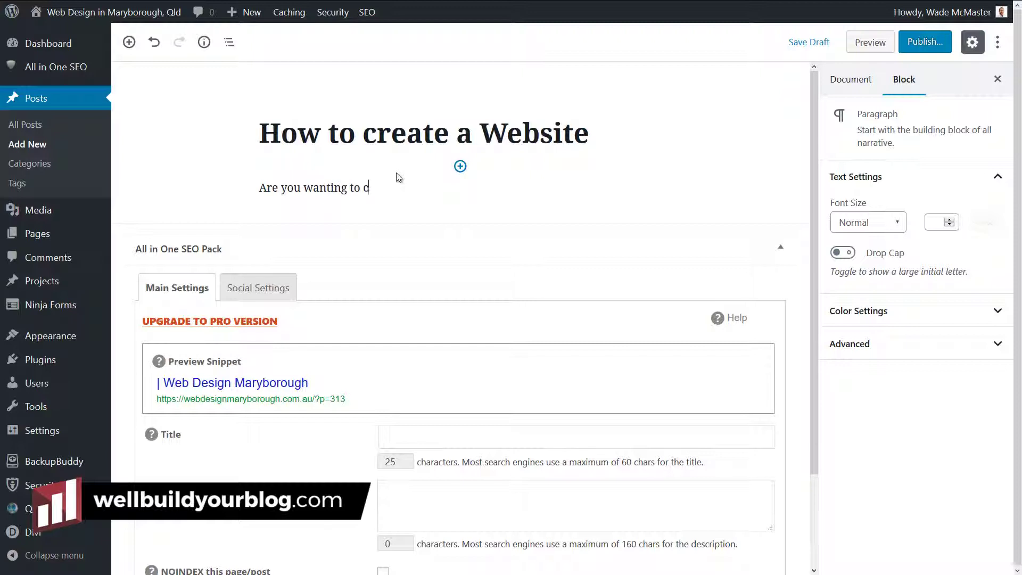
text(reate a new website?)
key(Return)
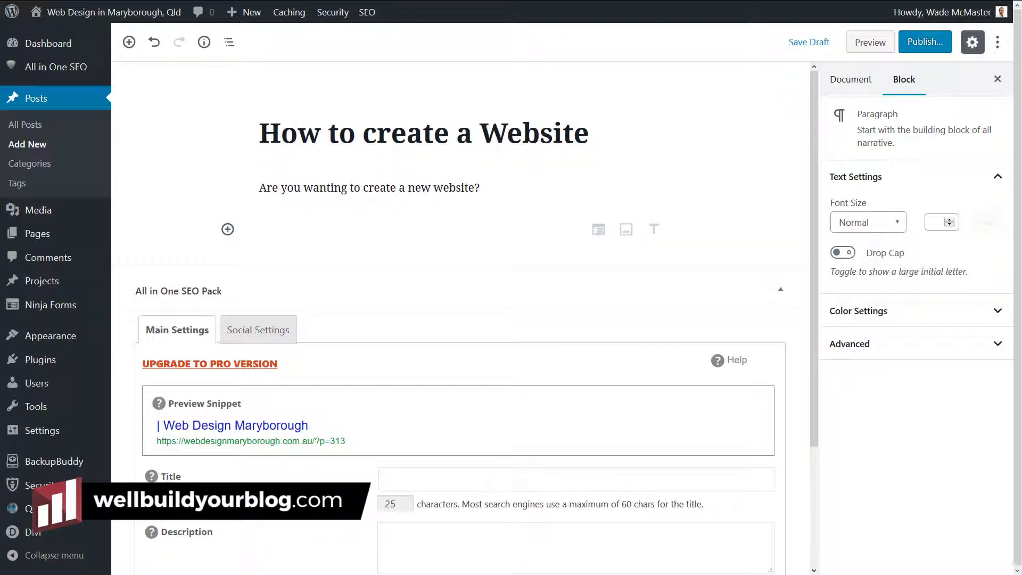
click(293, 226)
text(I find it best to simply type away at first, and ignore the formatting, stopping only to add any links of images I need along the way but you can also format as you go instead of going back and formatting afterwards. You can highlight any text you want to format and make bold, italics etc or even make it a header.)
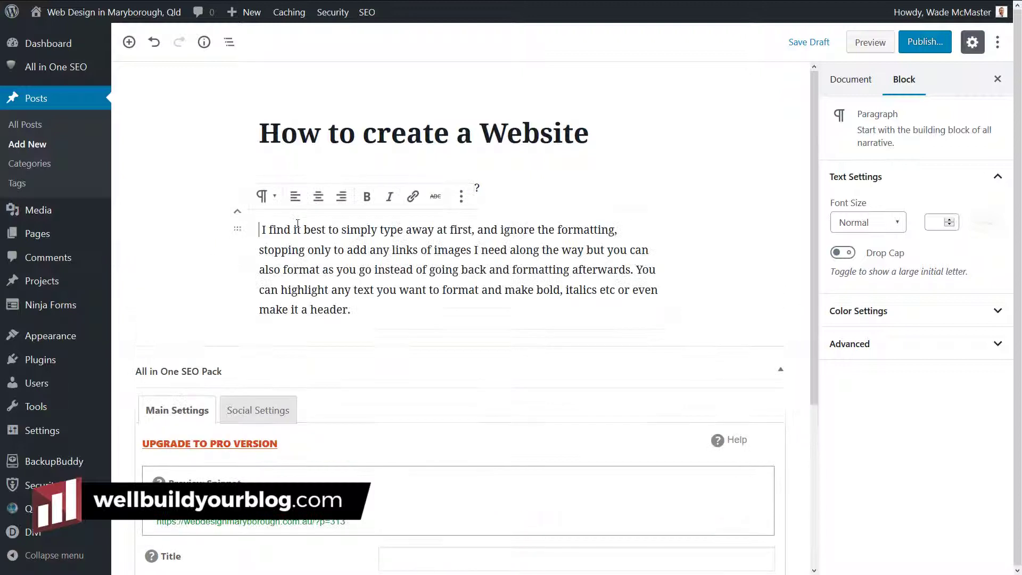
key(Return)
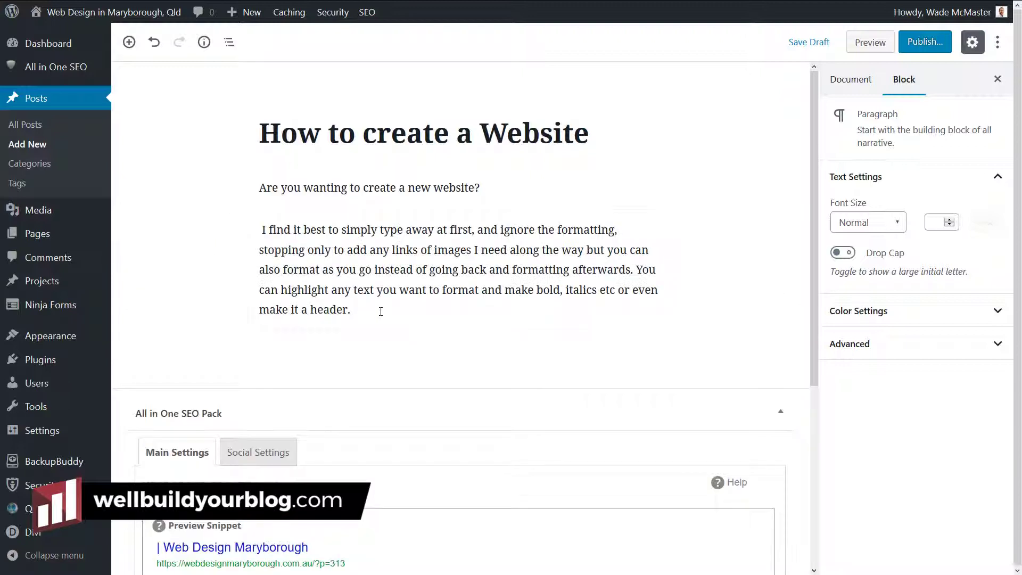
text(Well check out our guide here.)
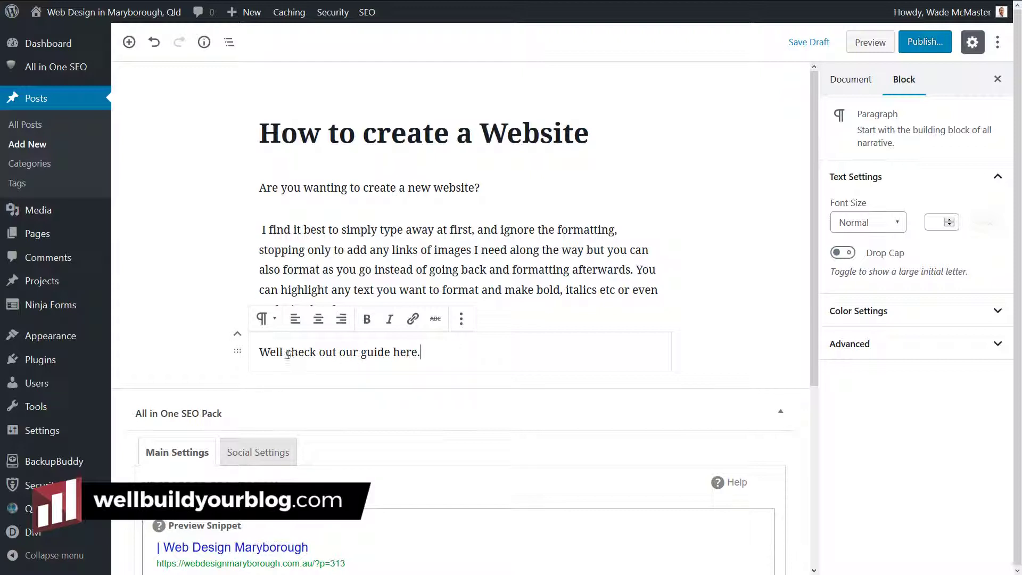
Link the words 'check out our guide here' to google.com.
drag(286, 352, 417, 352)
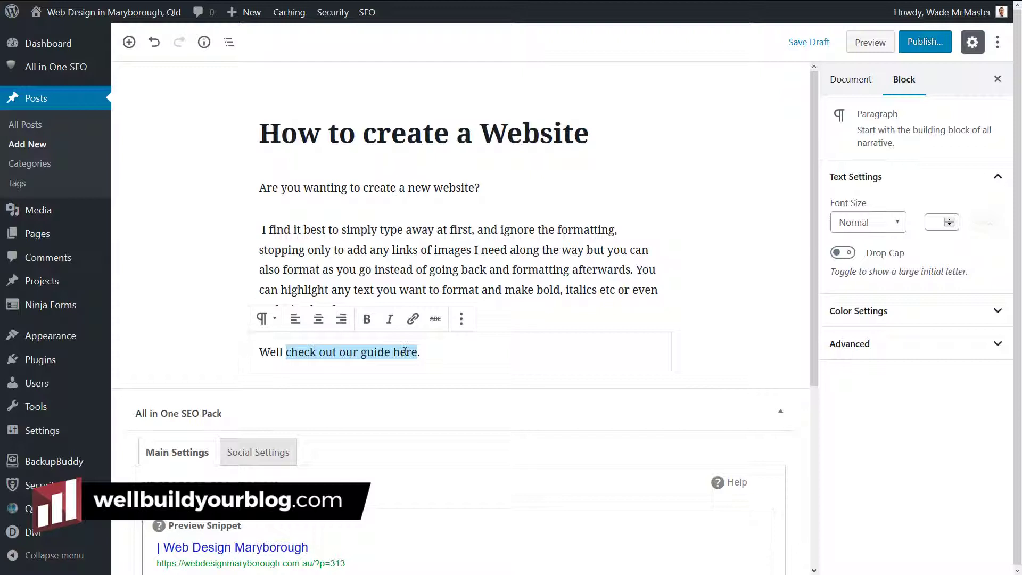
click(414, 320)
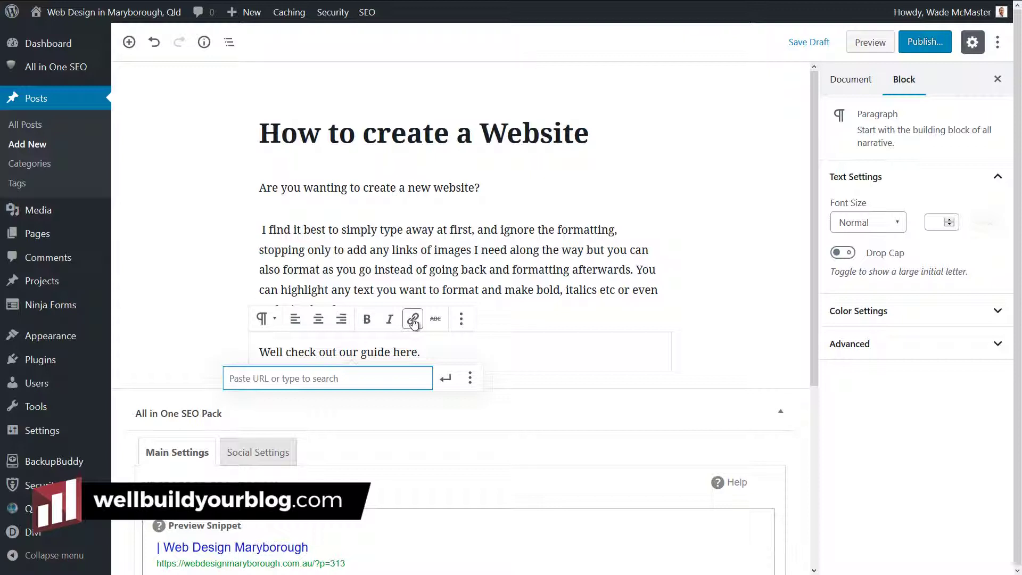
text(http://wwww.googl.eomc)
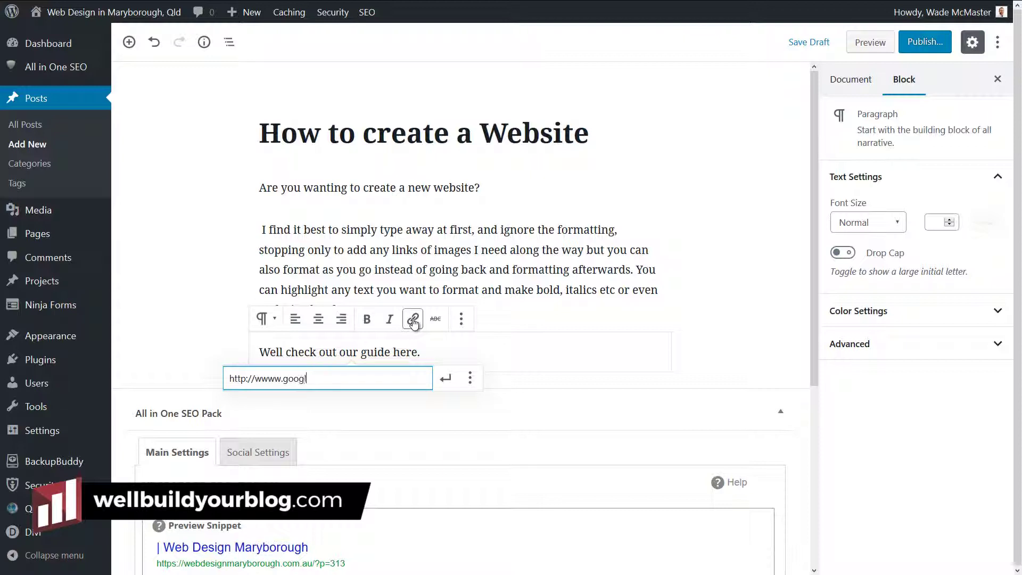
key(Left)
key(Left)
key(Left)
key(Left)
key(Left)
key(Left)
key(BackSpace)
key(BackSpace)
key(BackSpace)
key(BackSpace)
key(BackSpace)
key(BackSpace)
text(w.c)
key(BackSpace)
key(BackSpace)
key(BackSpace)
text(e.com)
click(446, 378)
Replace the link's URL with the 'Tips to improve your website' blog post.
click(539, 366)
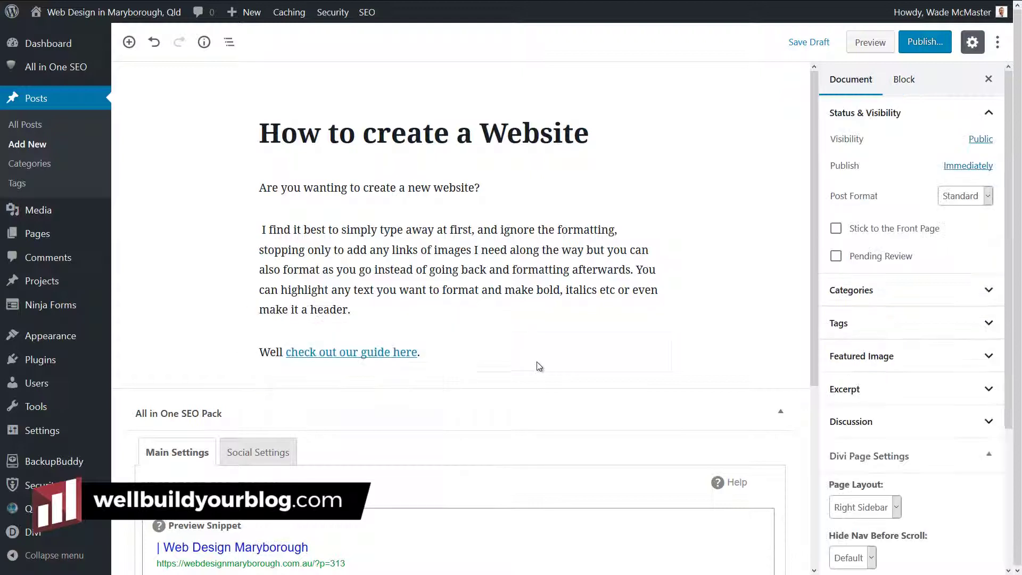
click(365, 354)
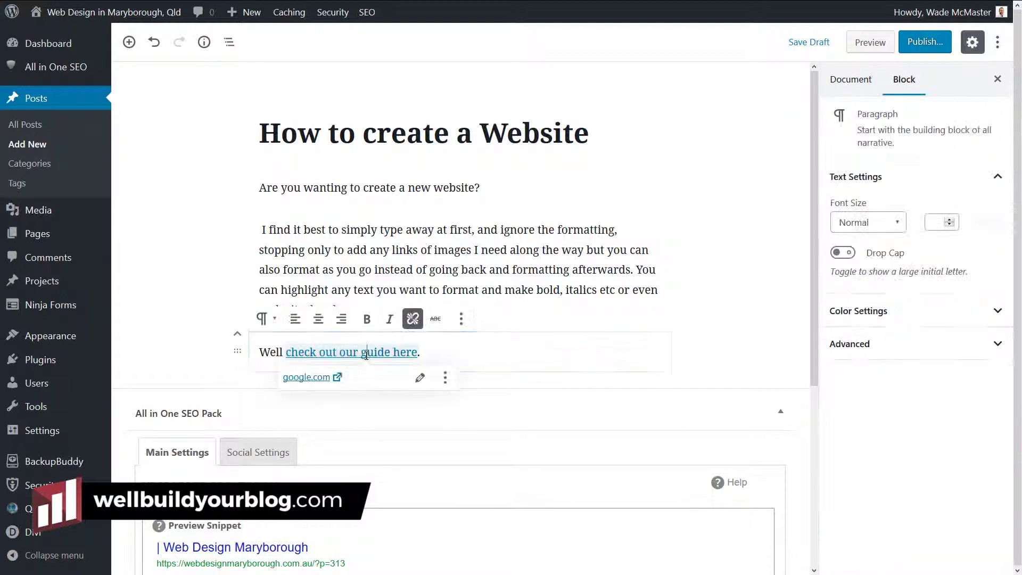
click(454, 355)
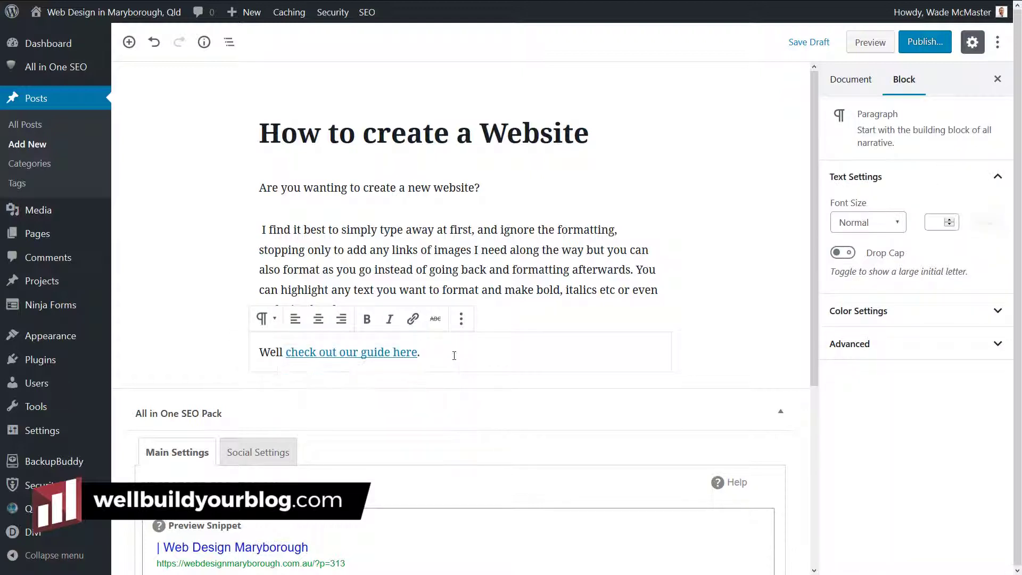
click(405, 354)
click(446, 378)
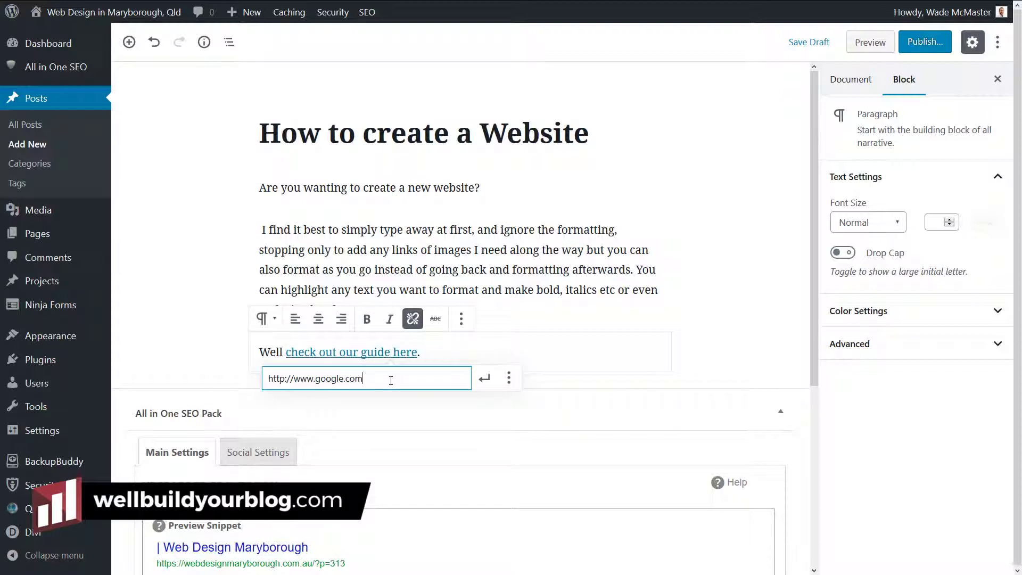
drag(390, 380, 193, 378)
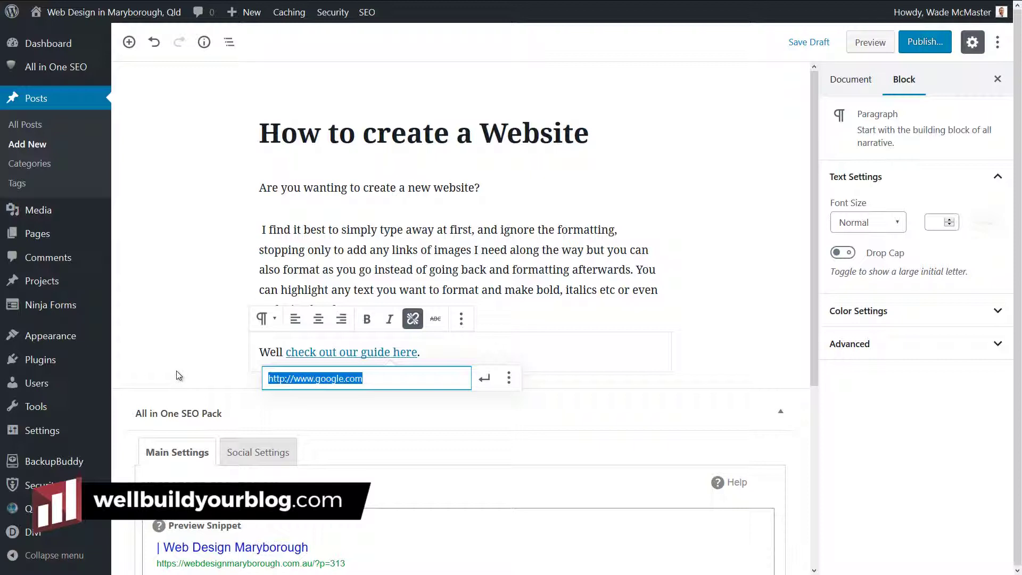
key(BackSpace)
text(blog)
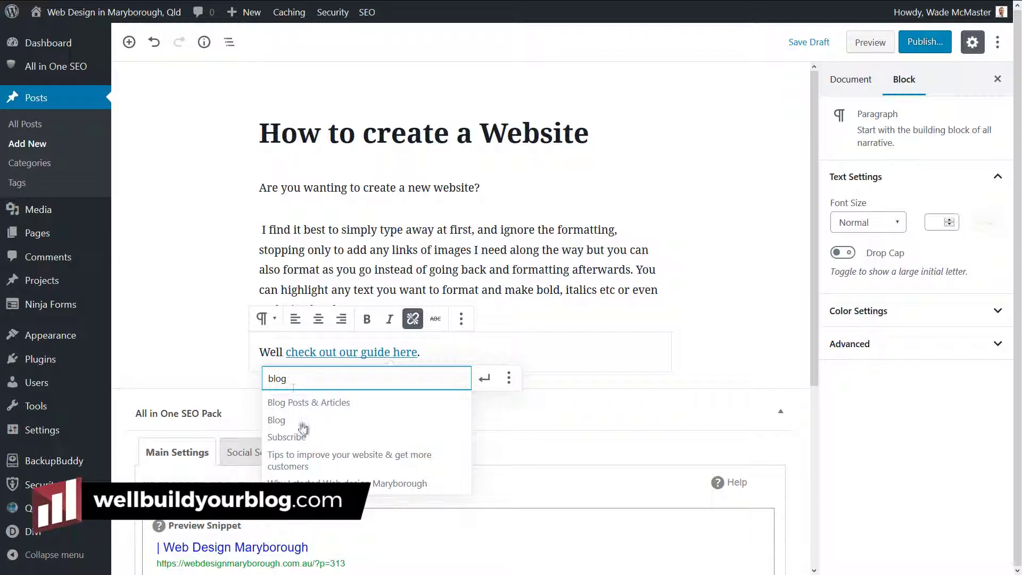
click(341, 459)
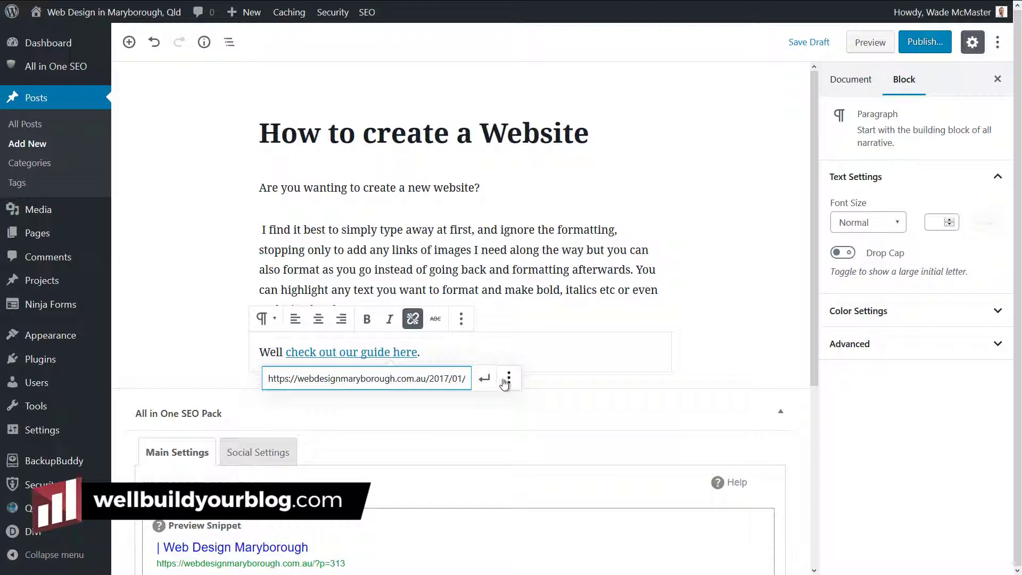
click(485, 380)
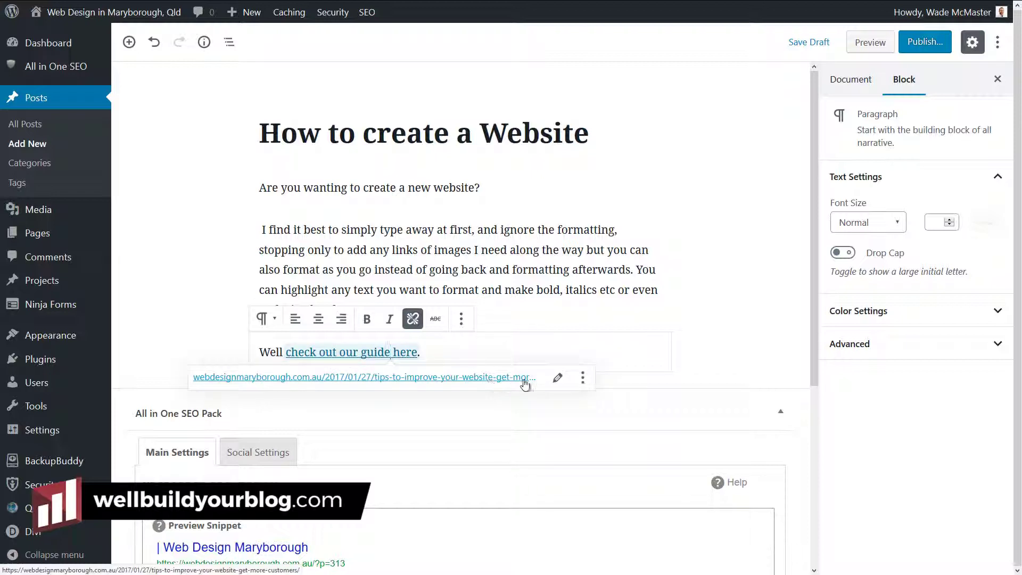
Set the guide link to open in a new tab.
click(583, 380)
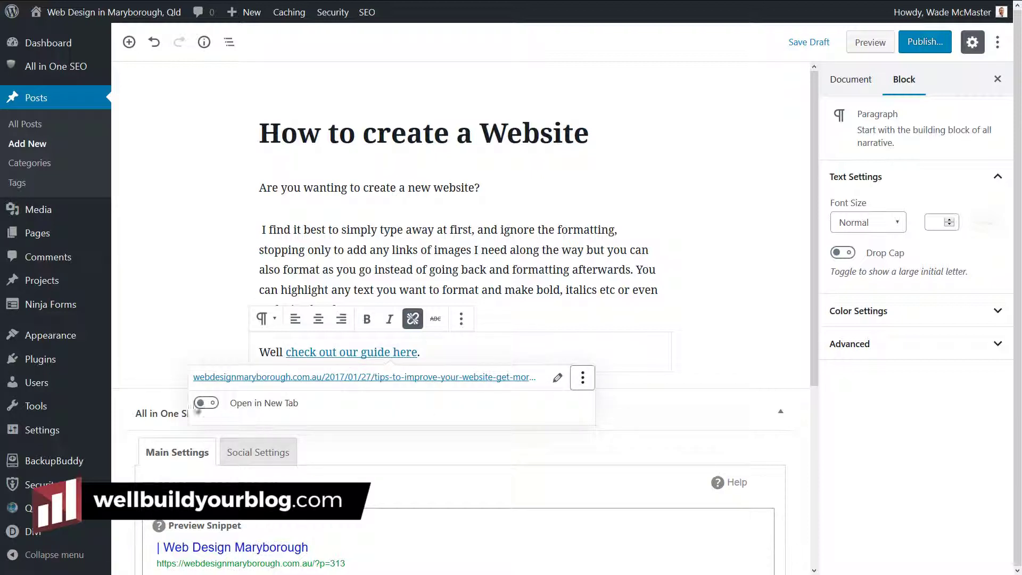
click(205, 405)
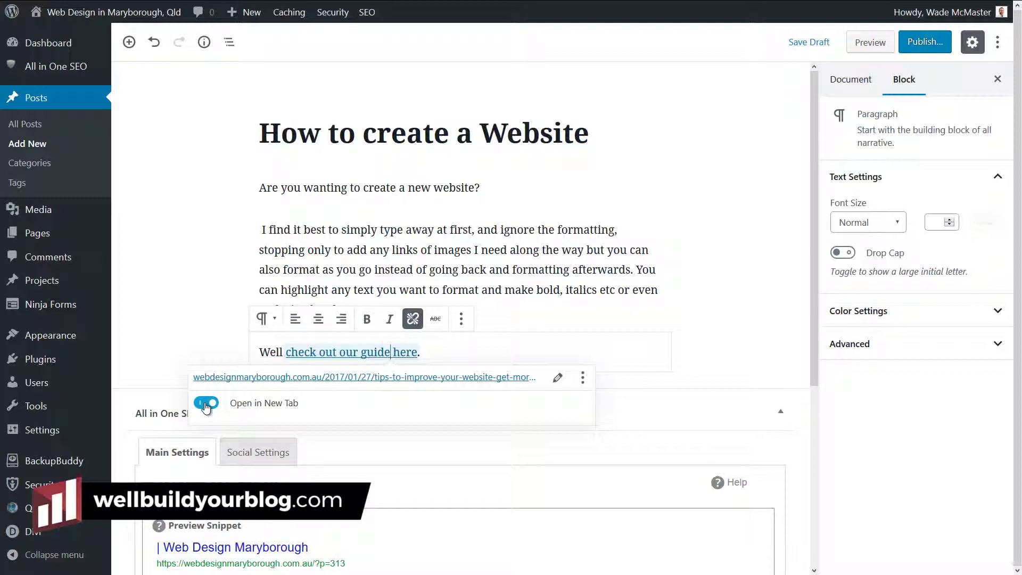
click(206, 406)
click(206, 404)
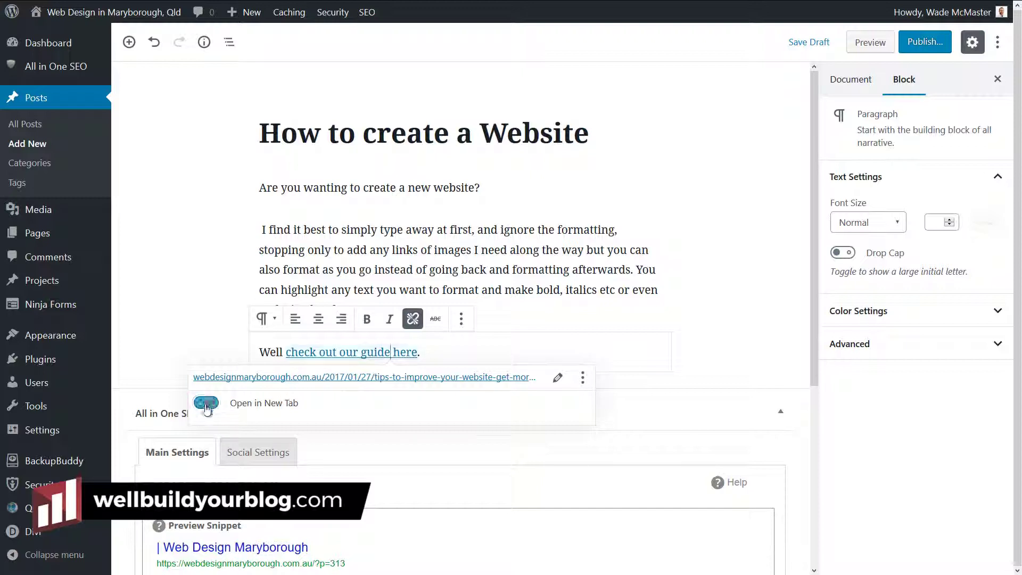
click(704, 319)
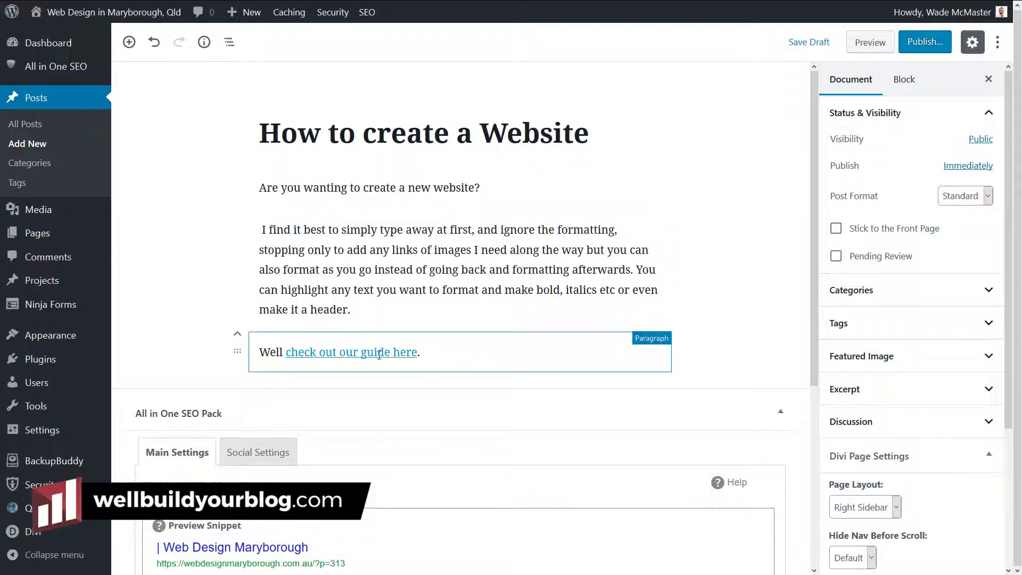
Add 'Here's Step 1.' below the Well line as an H2 heading, with a paragraph after it.
click(440, 353)
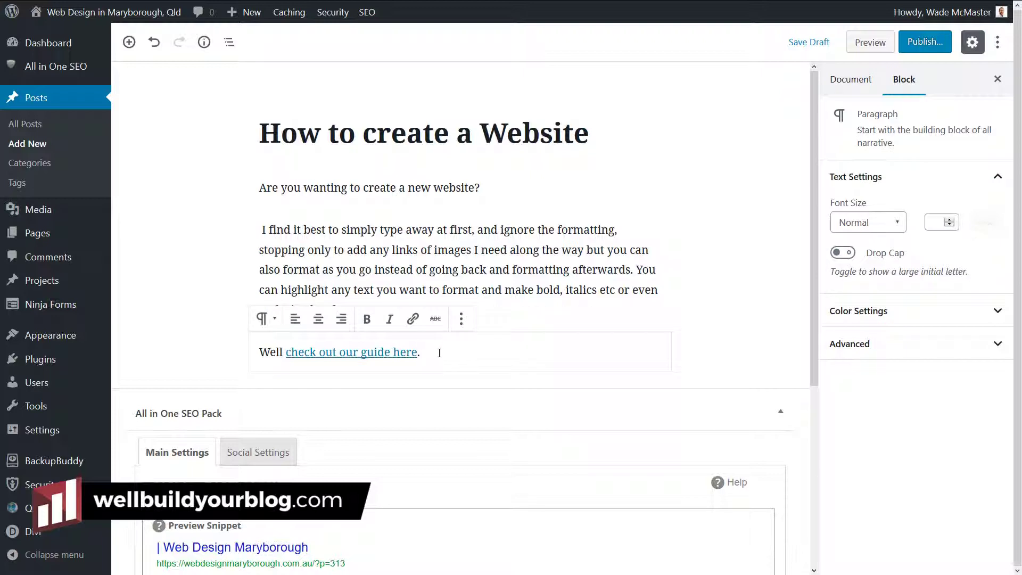
key(Return)
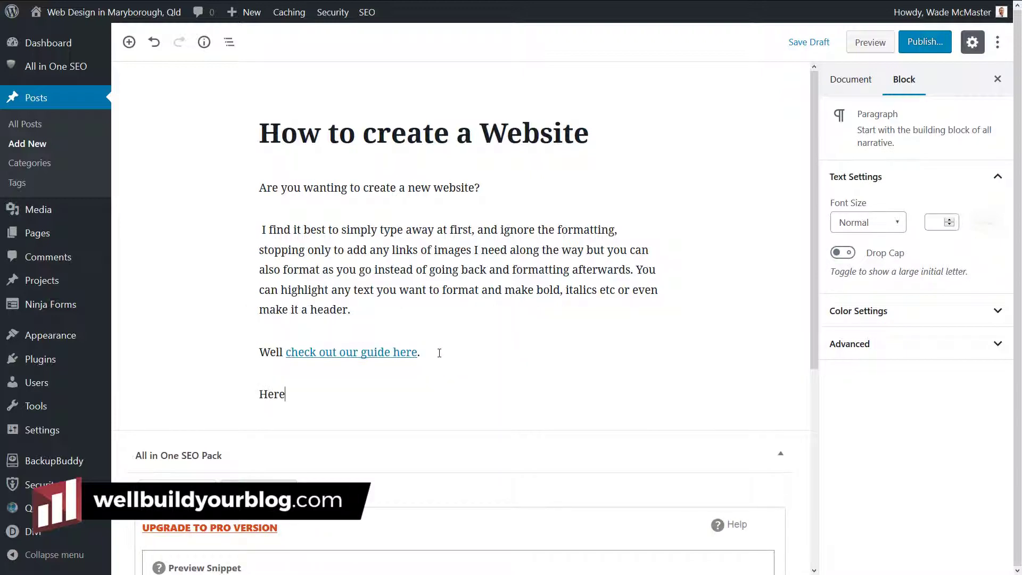
text(Here's Step 1)
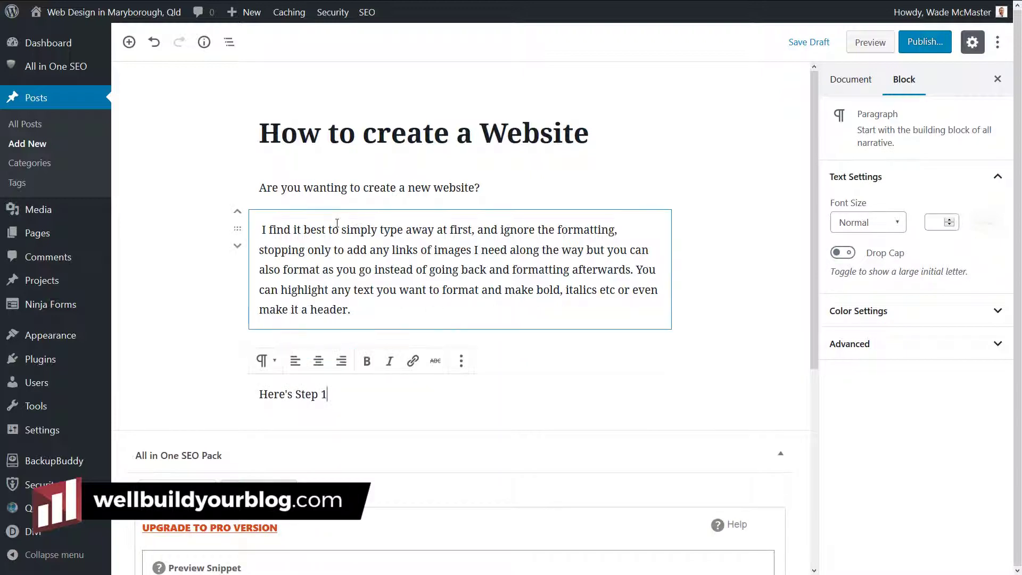
text(.)
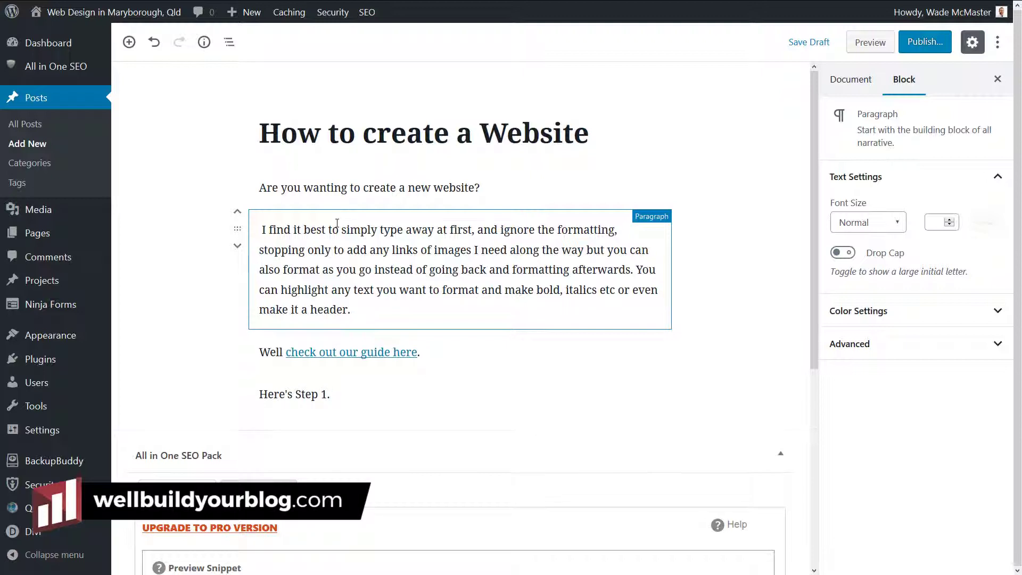
key(Return)
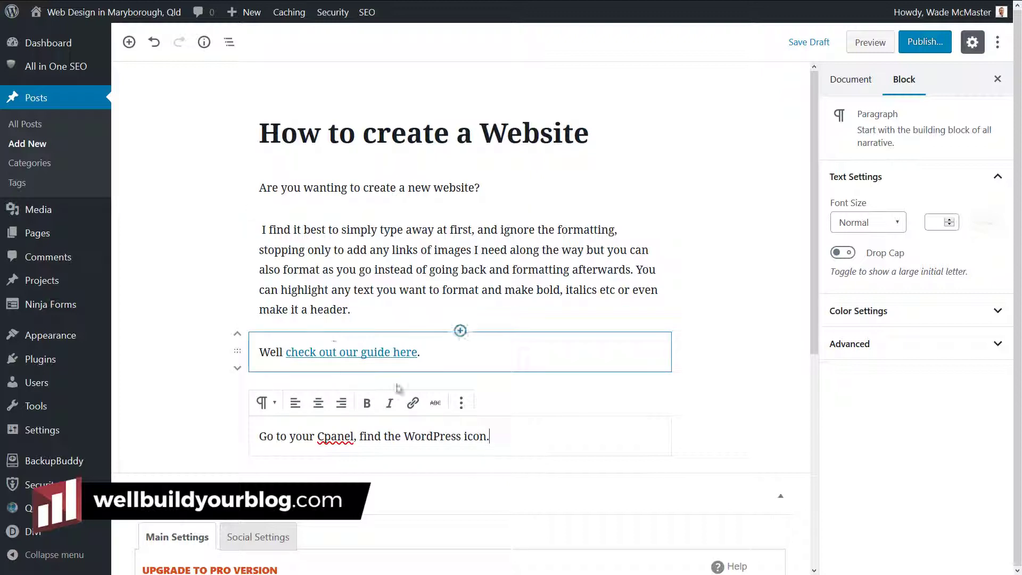
text(Here's Step 1.)
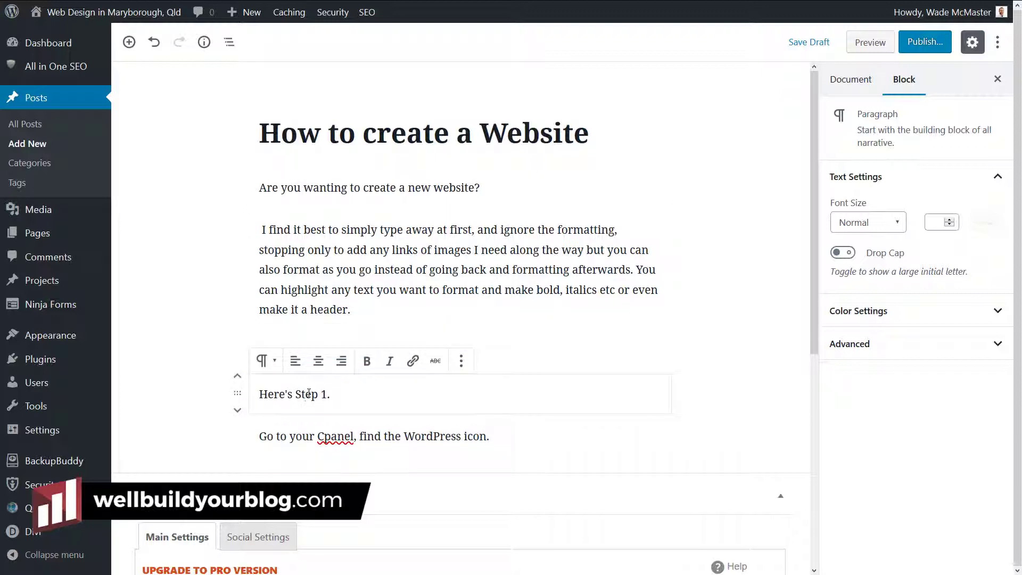
click(265, 362)
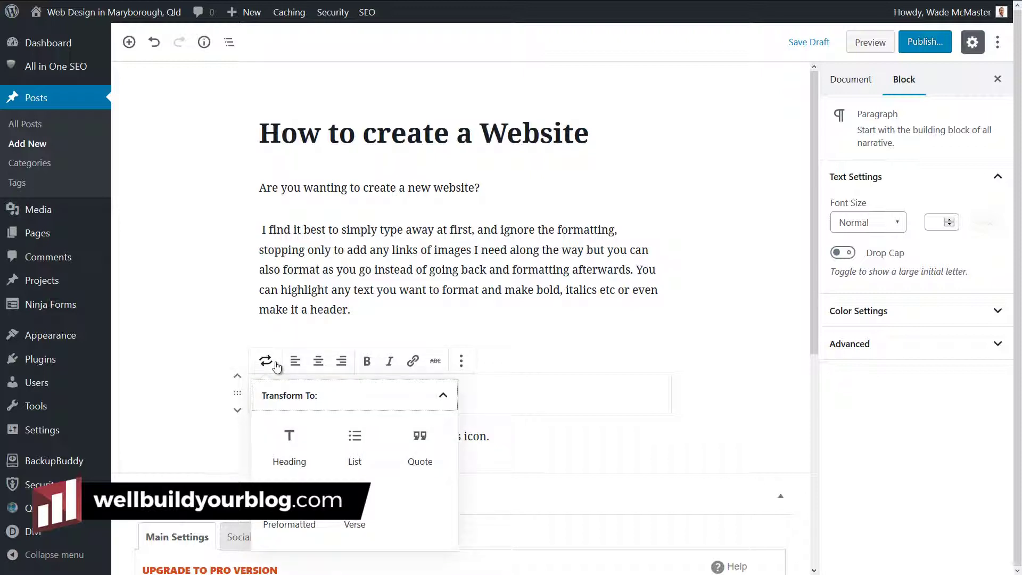
click(290, 439)
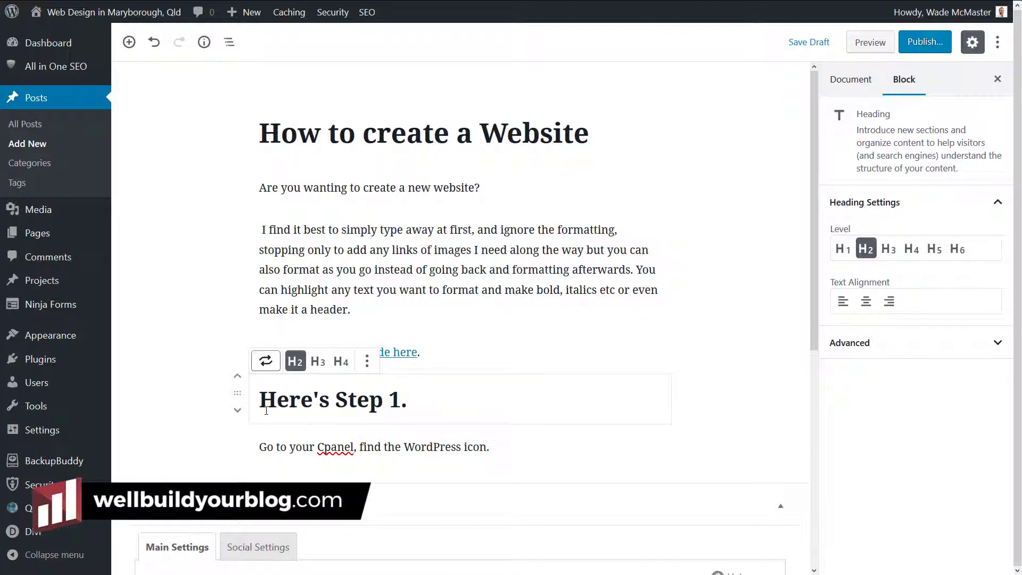
click(844, 249)
click(866, 249)
click(889, 249)
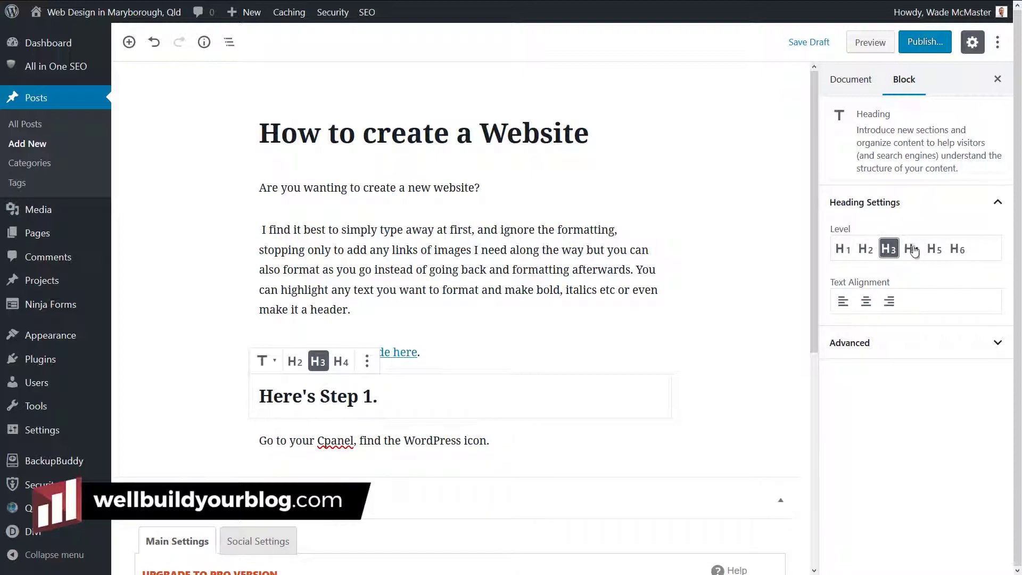
click(912, 249)
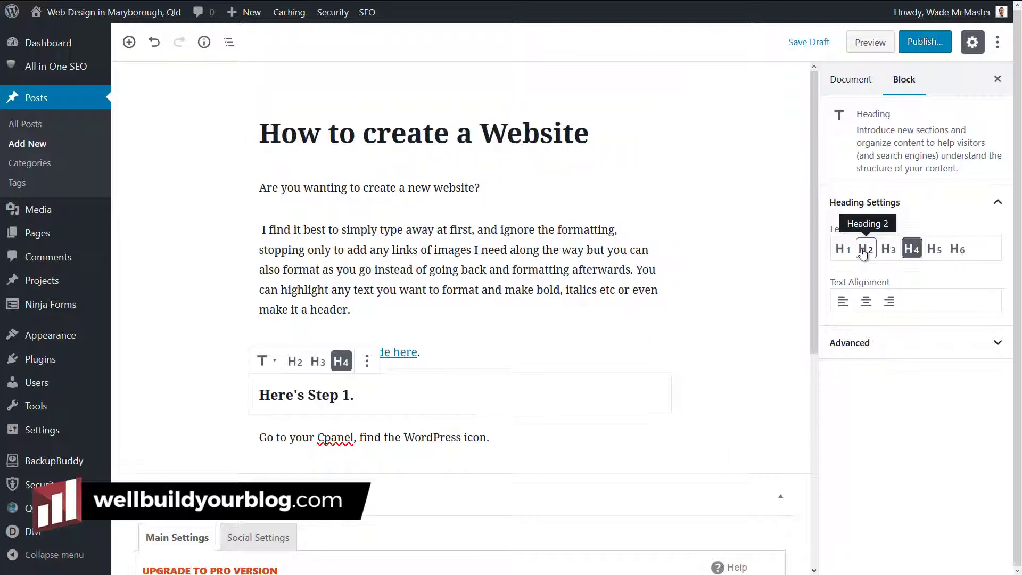
click(866, 248)
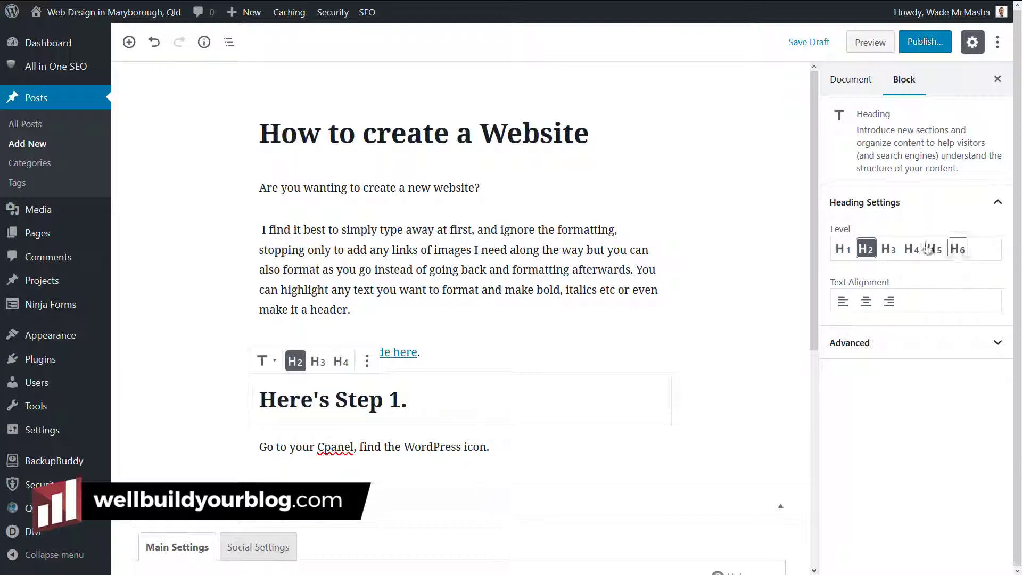
click(459, 425)
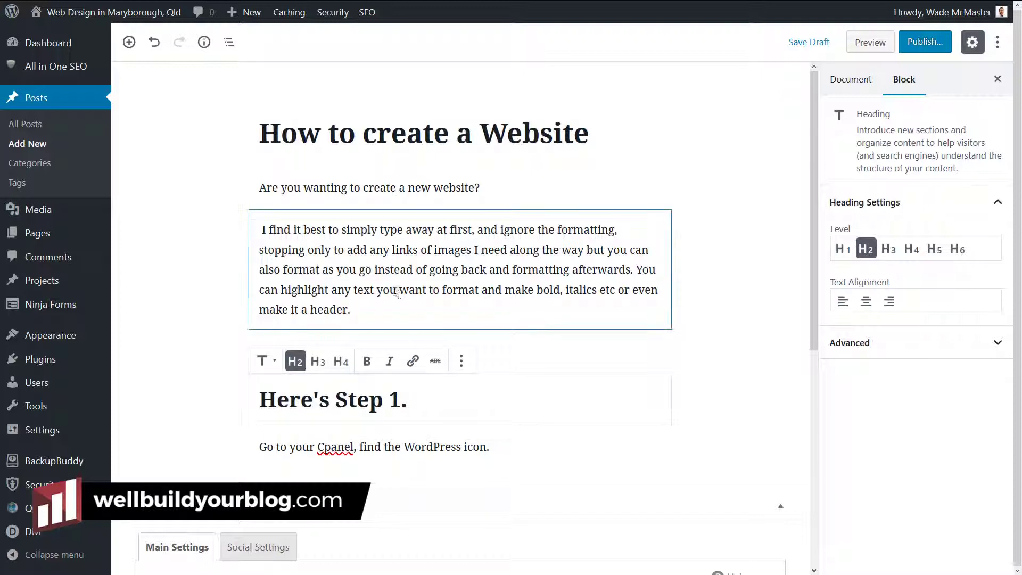
Try centre and right alignment on the opening question, leaving it left-aligned.
drag(482, 188, 313, 188)
click(313, 187)
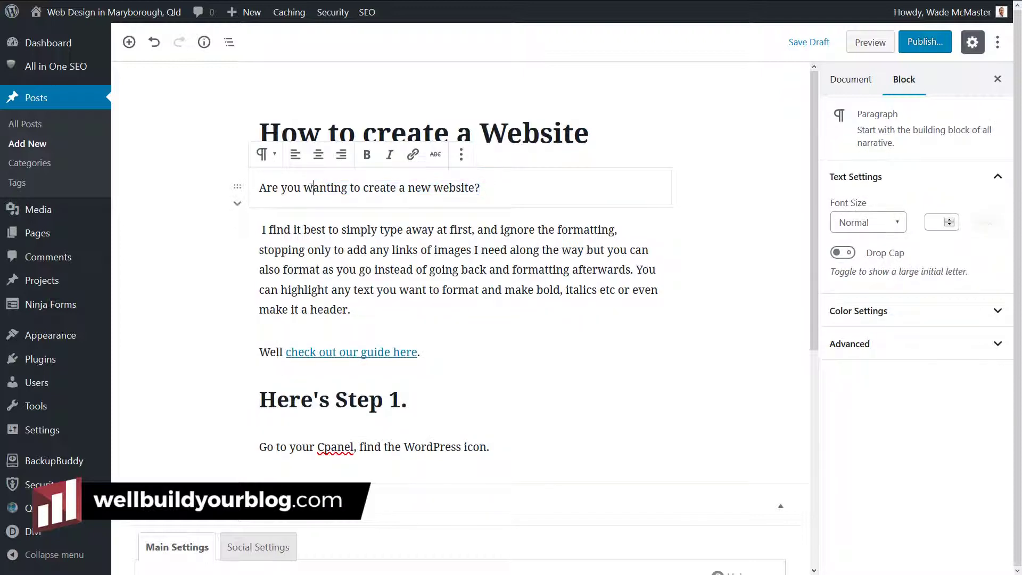
click(317, 160)
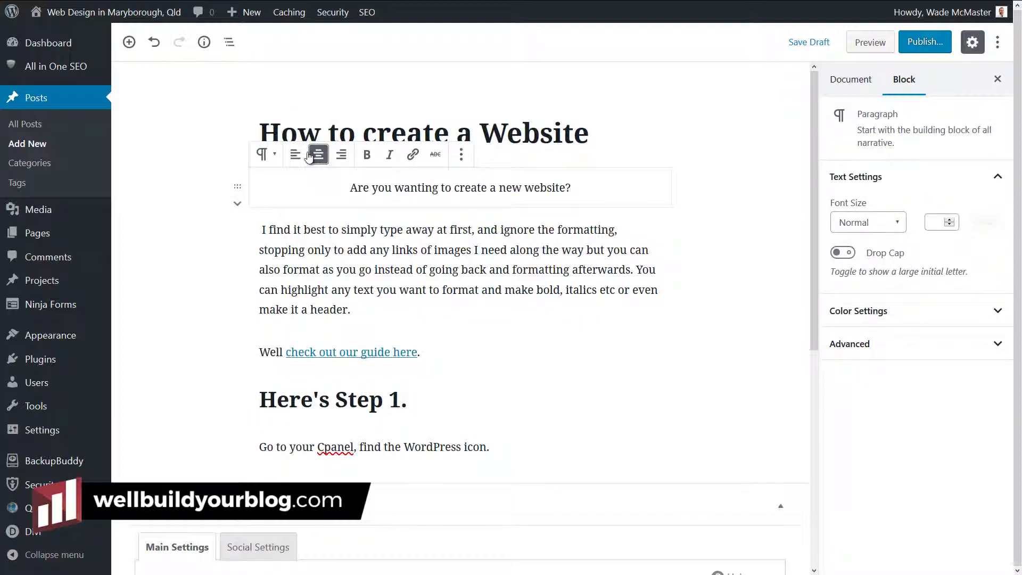
click(295, 155)
click(318, 155)
click(342, 154)
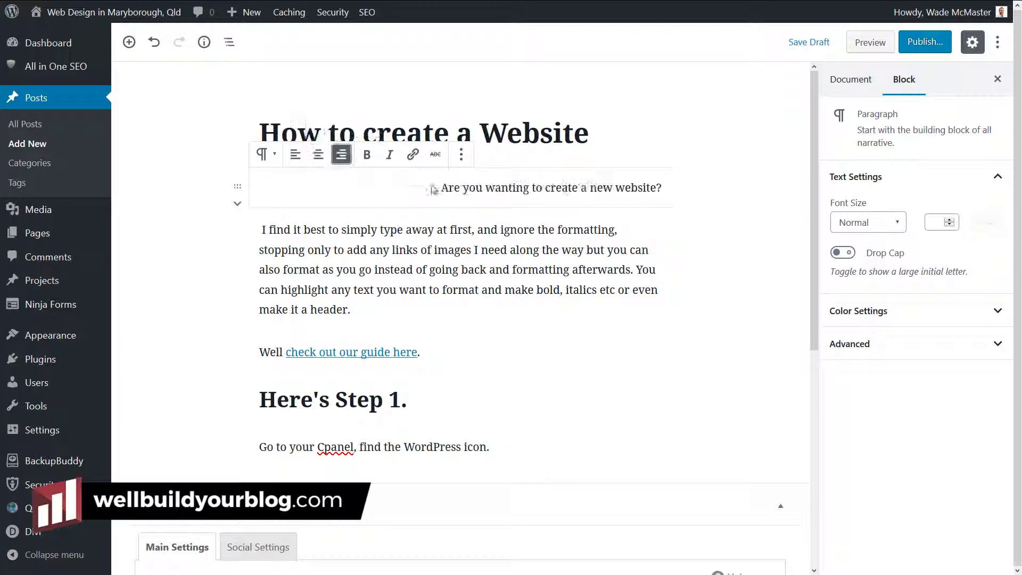
click(295, 154)
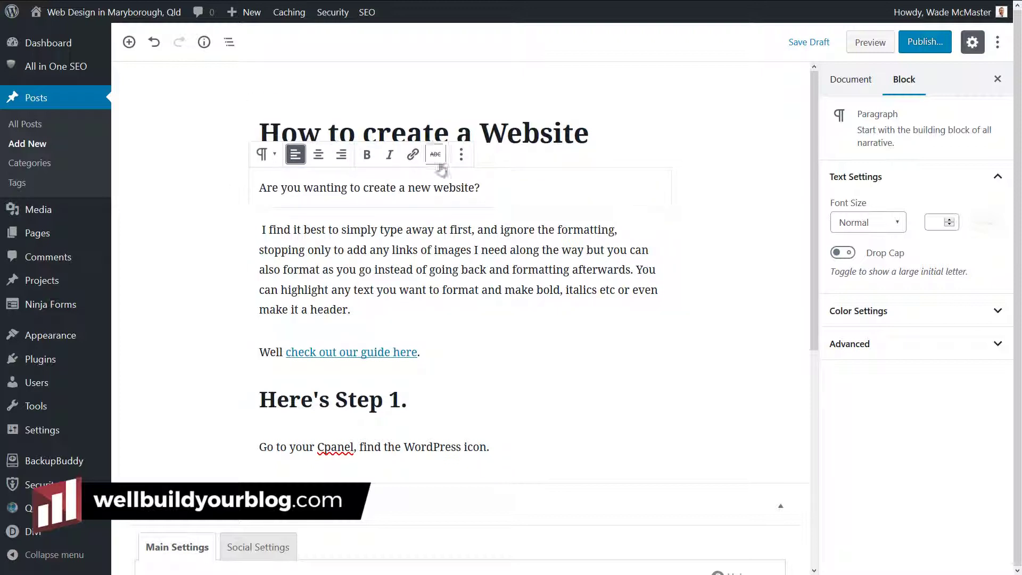
Italicise 'new website' and make the whole opening question bold.
drag(408, 187, 467, 189)
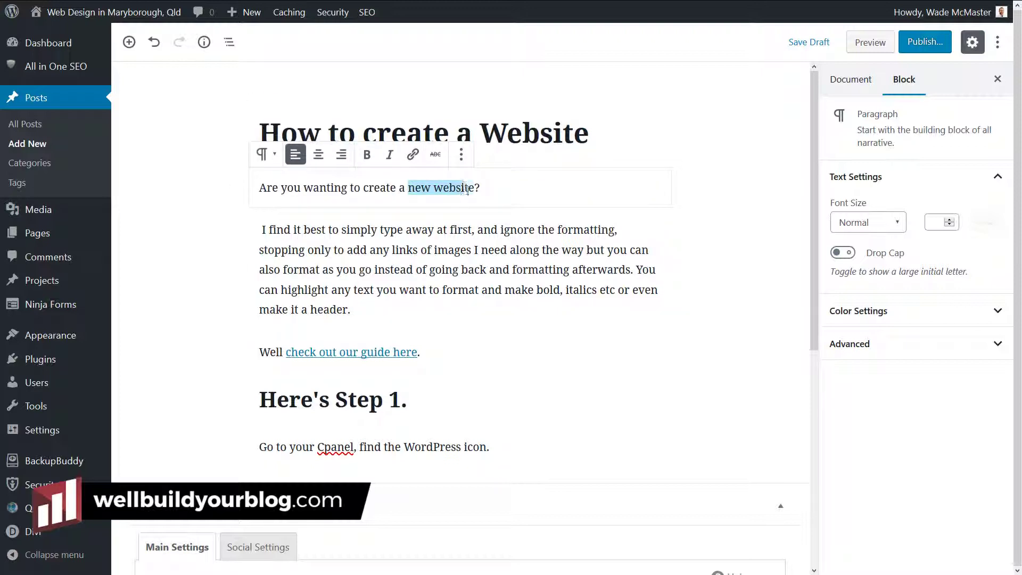
click(392, 161)
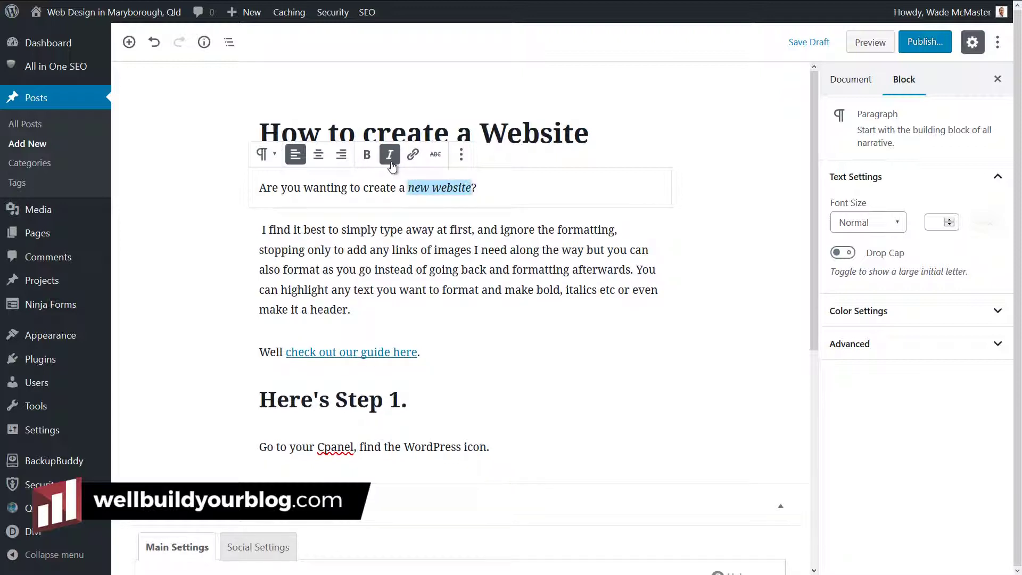
drag(477, 187, 262, 194)
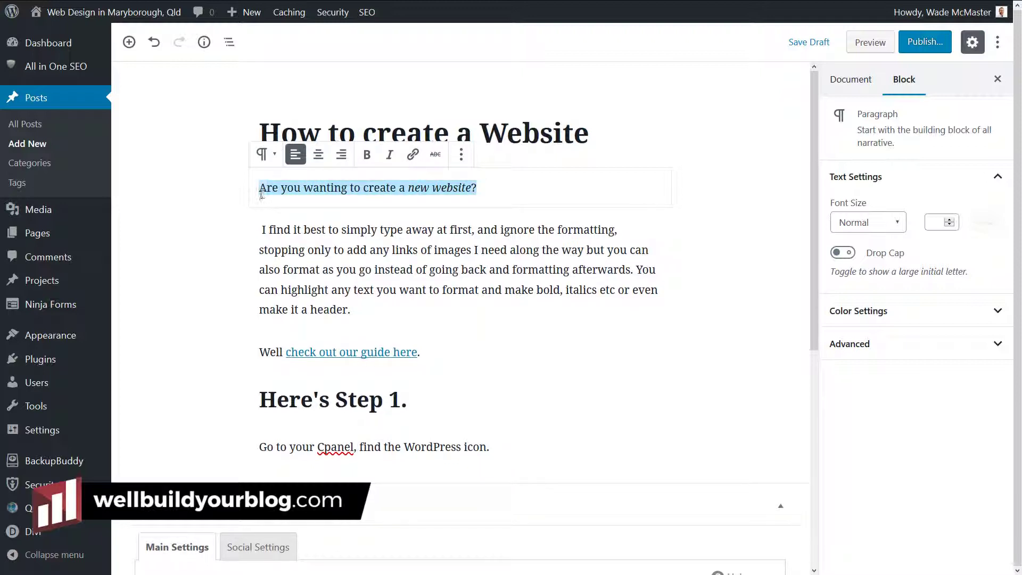
click(368, 159)
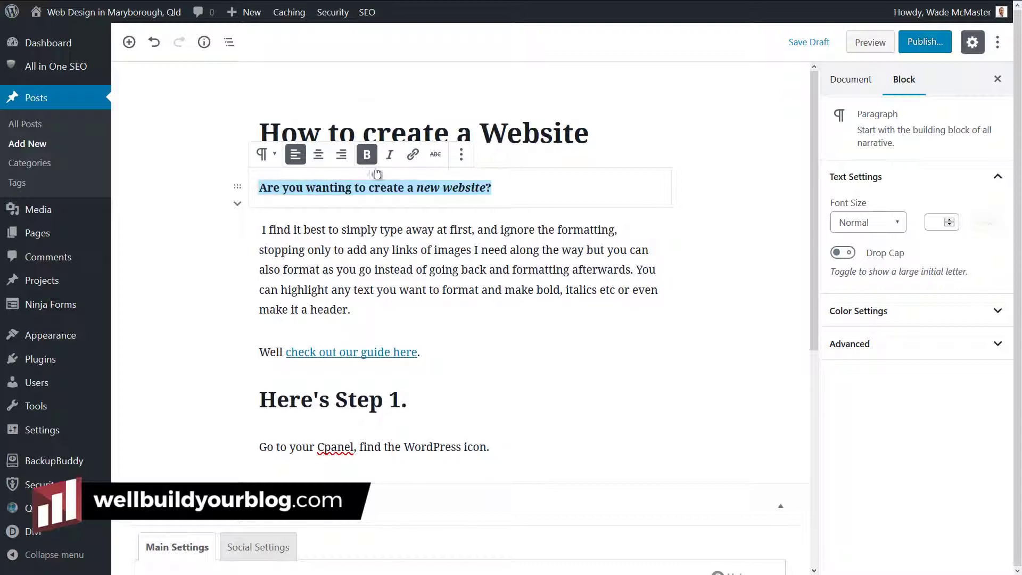
click(516, 224)
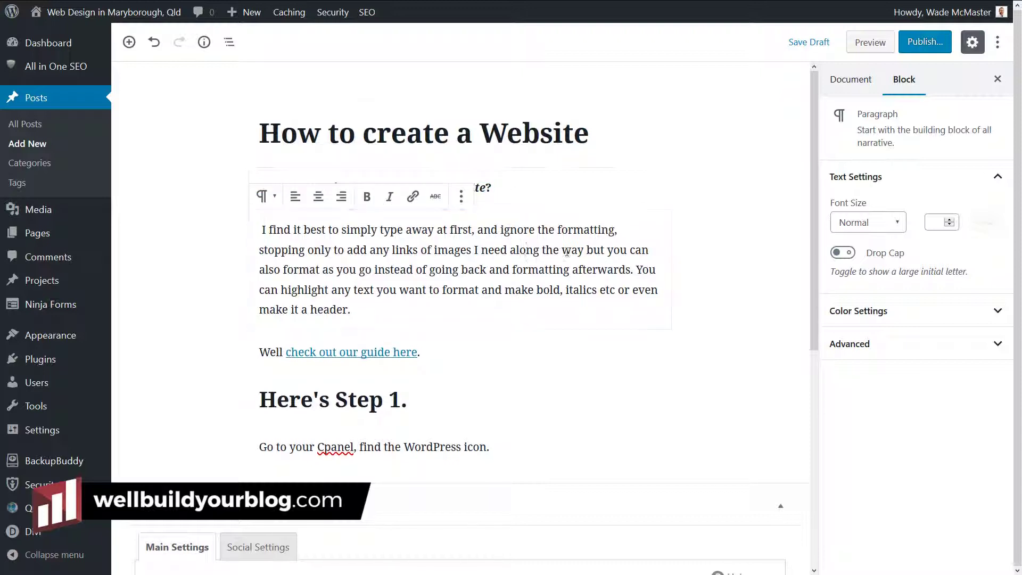
click(522, 350)
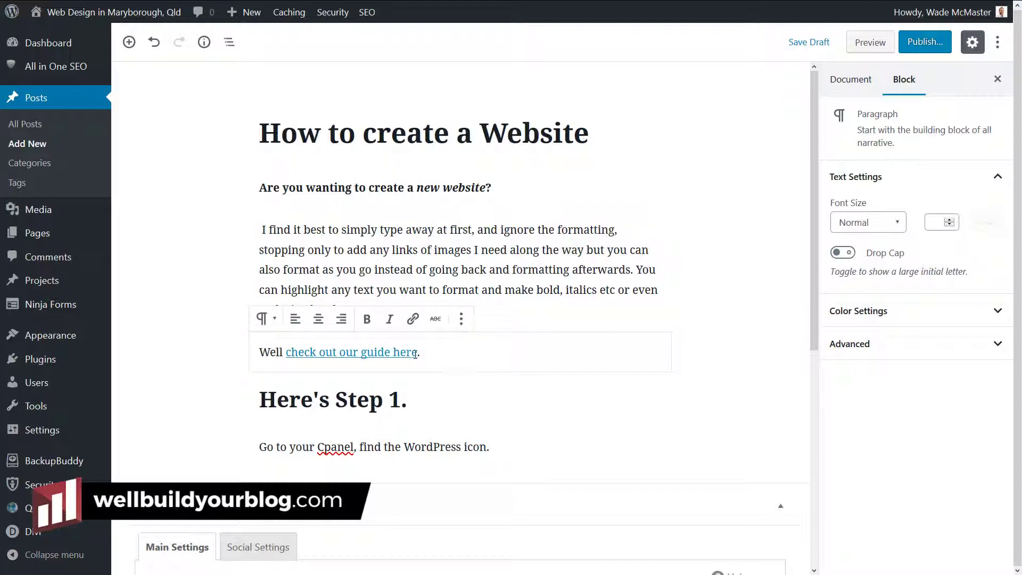
Add a new empty paragraph below the Cpanel instruction line.
click(441, 255)
scroll(471, 223, down, 6)
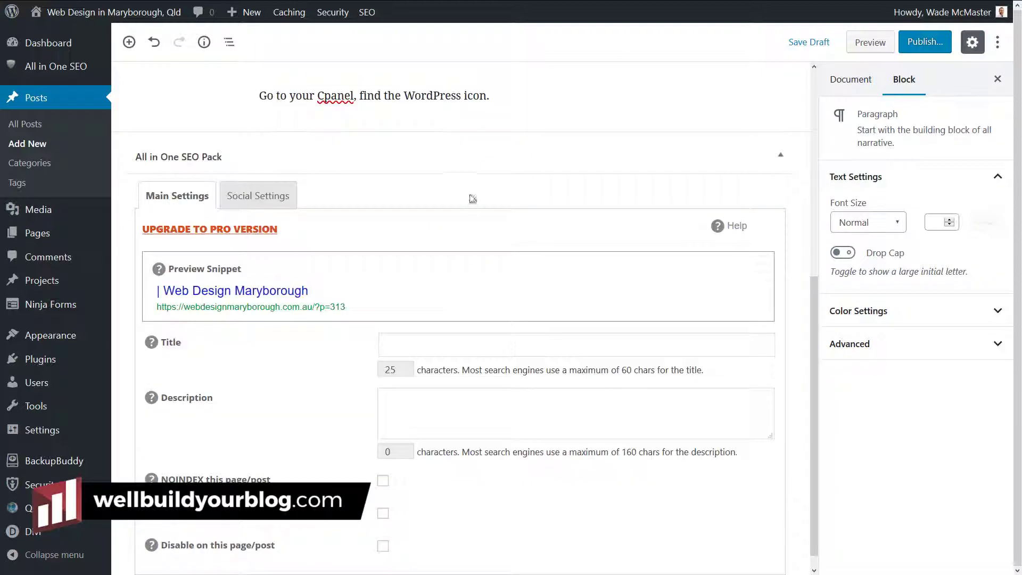
scroll(490, 266, up, 4)
click(504, 307)
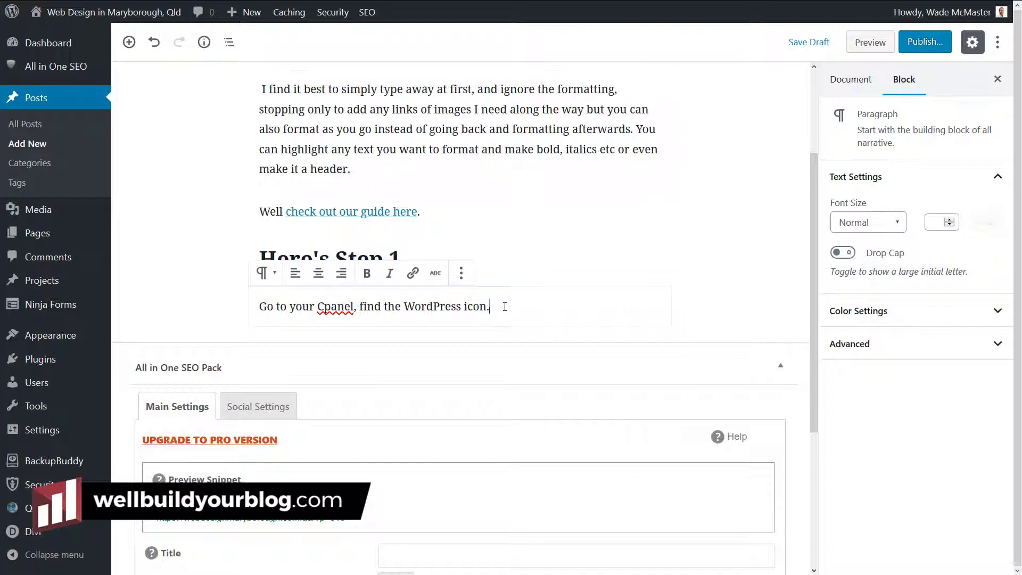
key(Return)
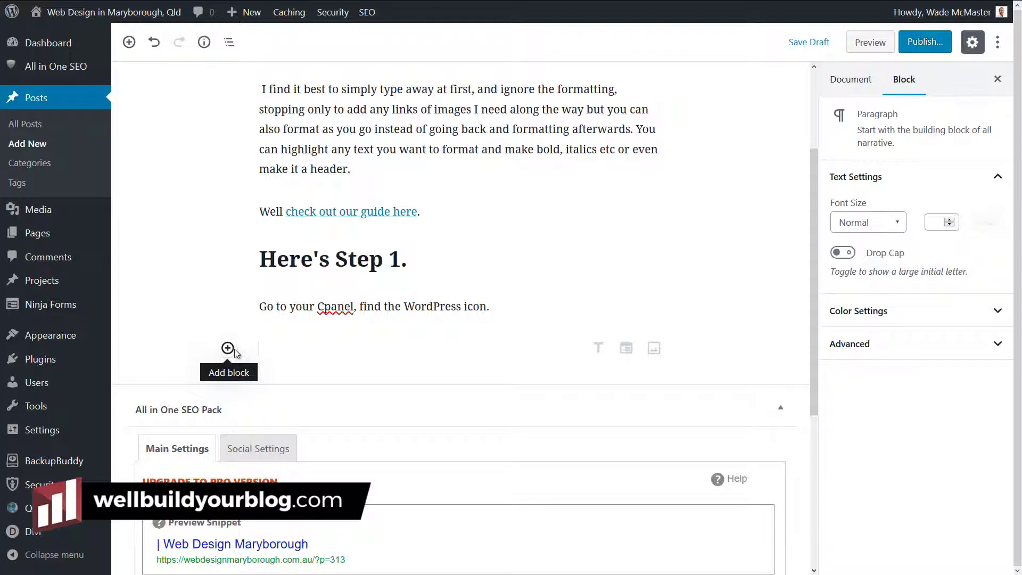
scroll(461, 346, up, 3)
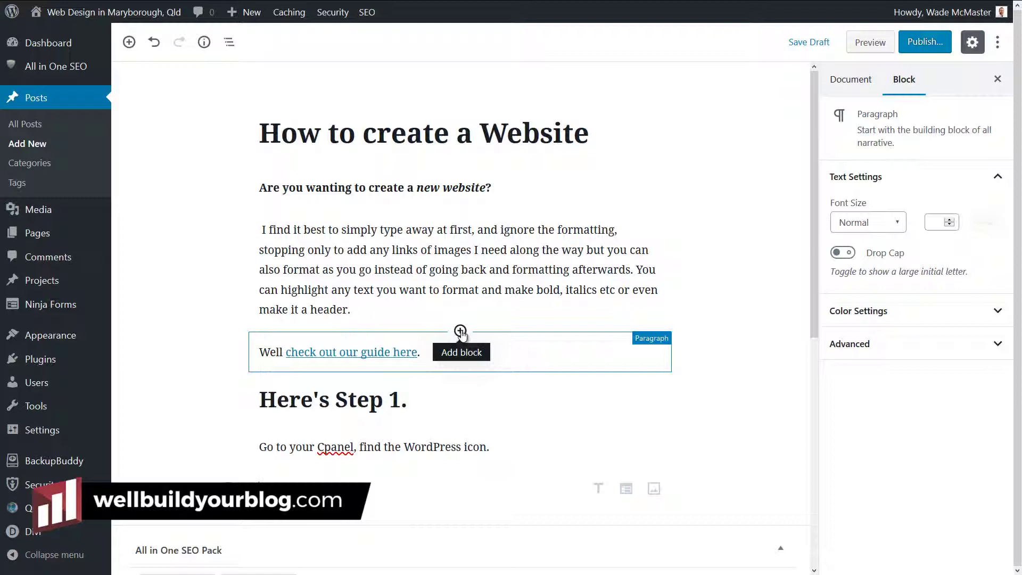
Open the block inserter and browse its Most Used blocks.
click(460, 331)
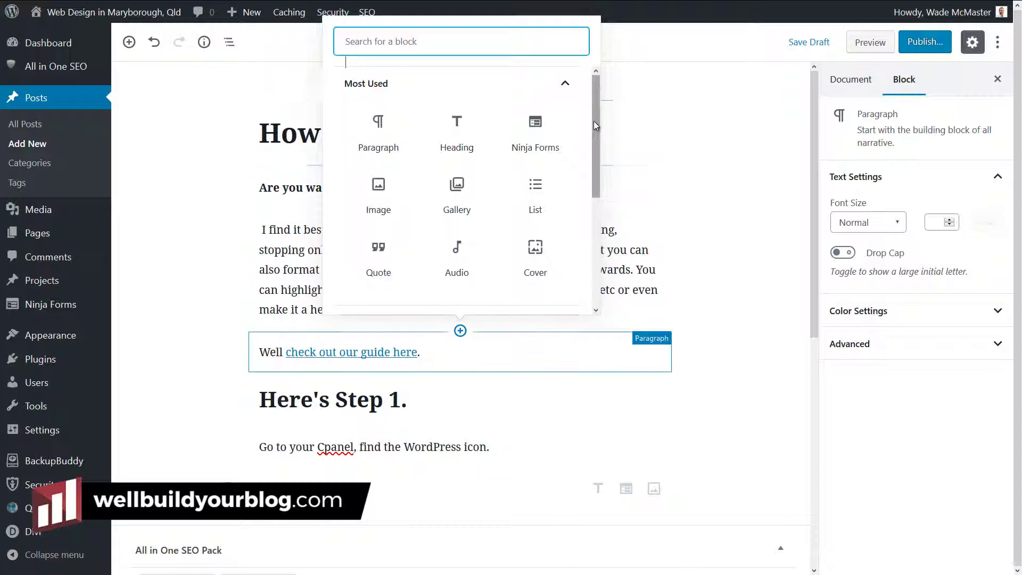
mouse_move(596, 125)
mouse_down()
mouse_move(596, 178)
mouse_move(596, 131)
mouse_up()
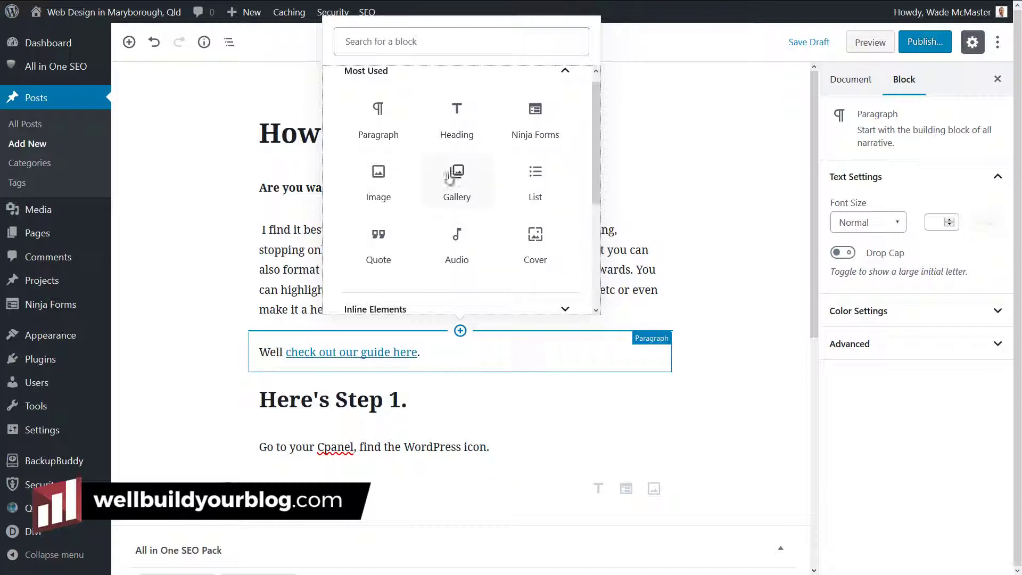
scroll(586, 149, down, 4)
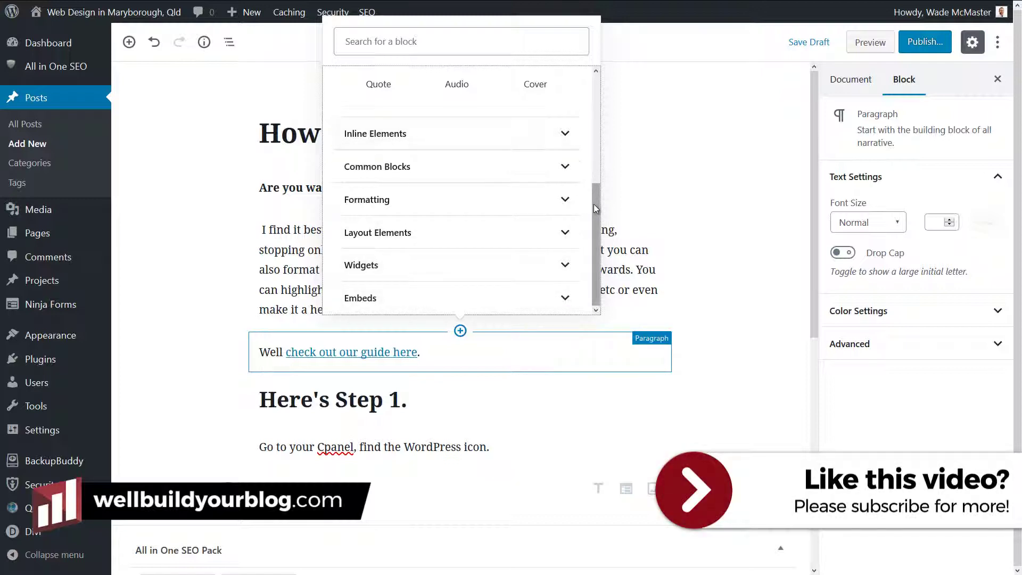
drag(596, 208, 599, 76)
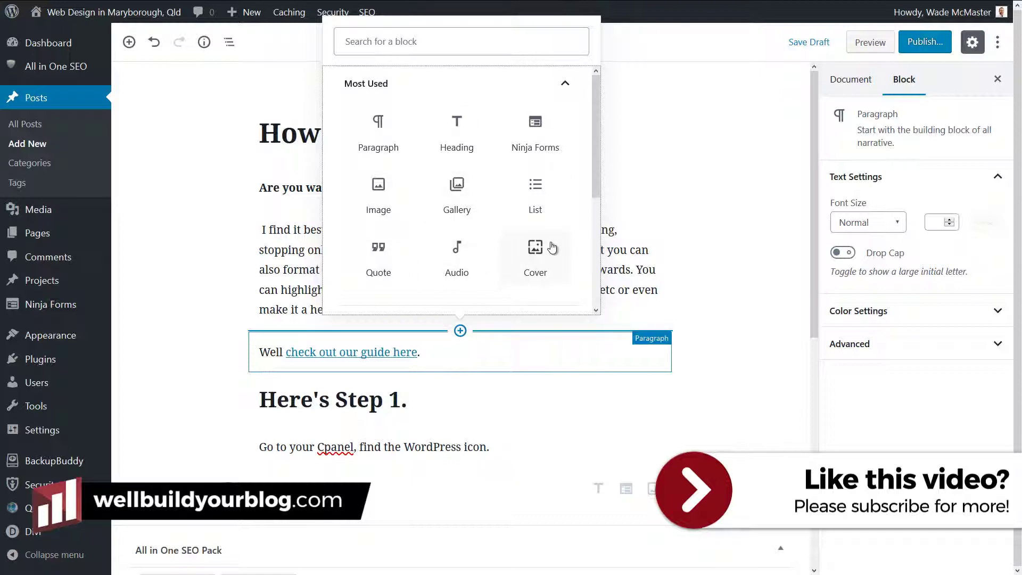
Insert an Image block and bring up the Media Library to pick a picture.
click(377, 197)
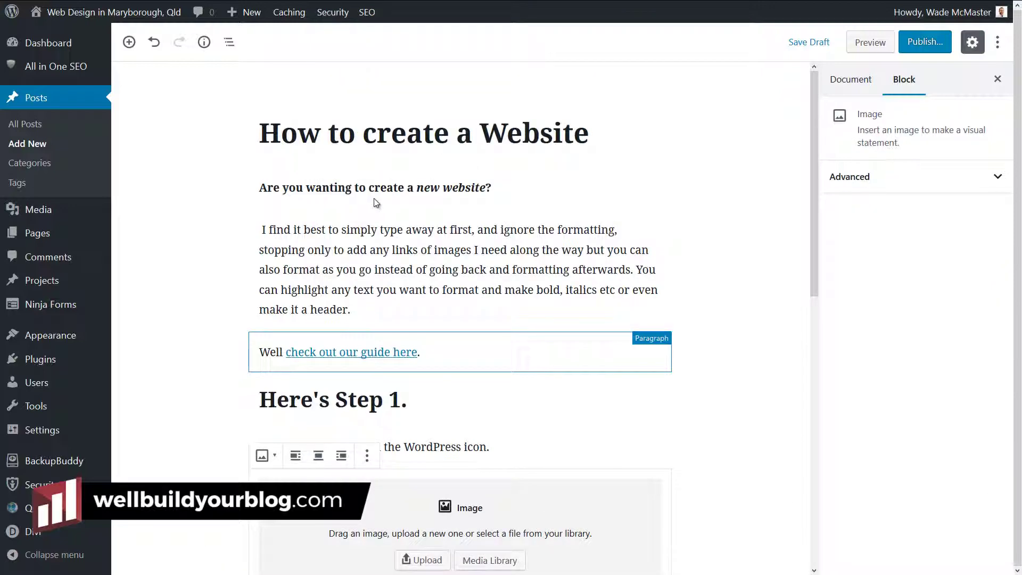
scroll(395, 199, down, 4)
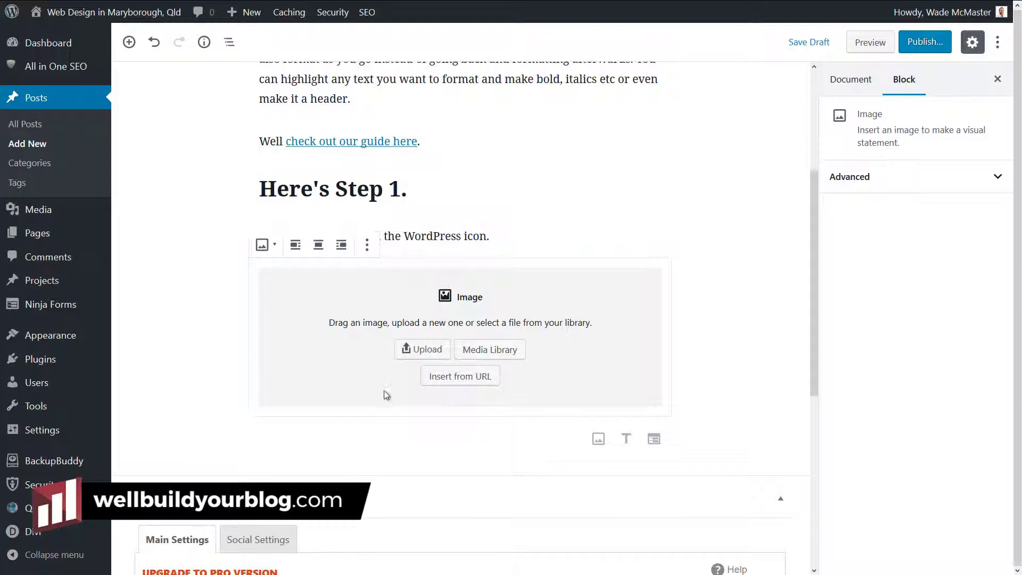
click(485, 351)
click(498, 356)
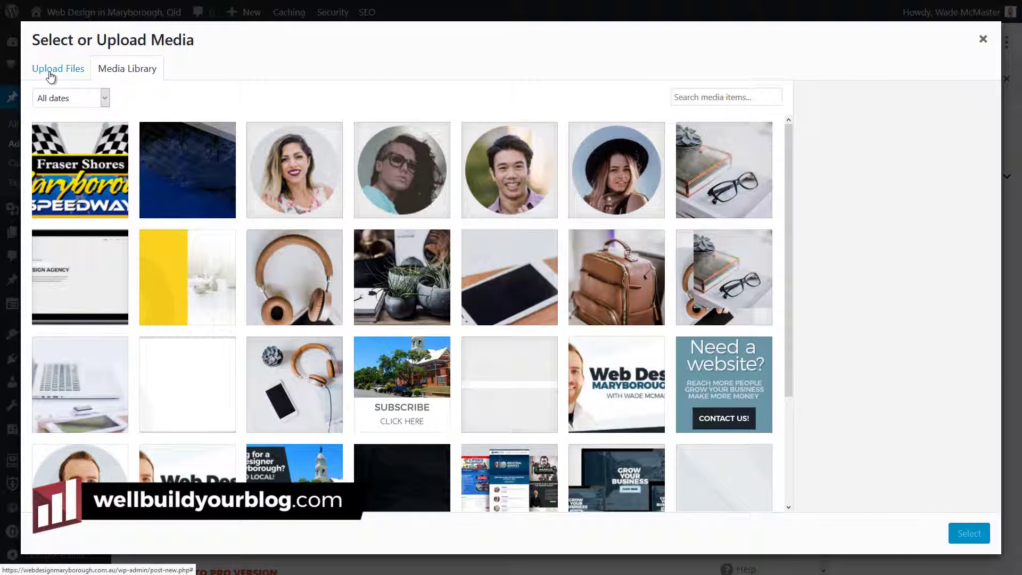
In the Media Library, select the phone-on-desk photo home-office-03.jpg.
click(51, 74)
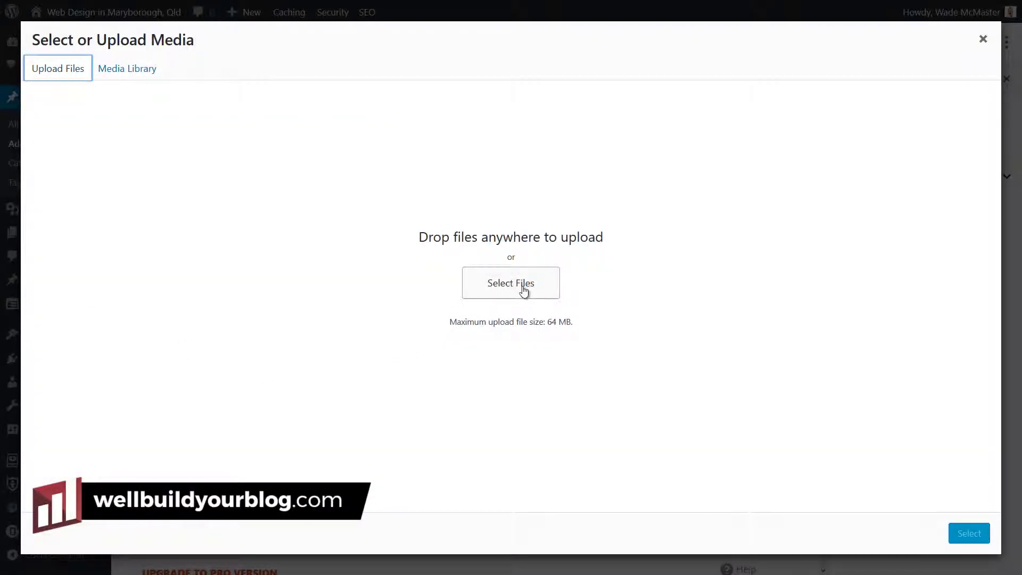
click(125, 74)
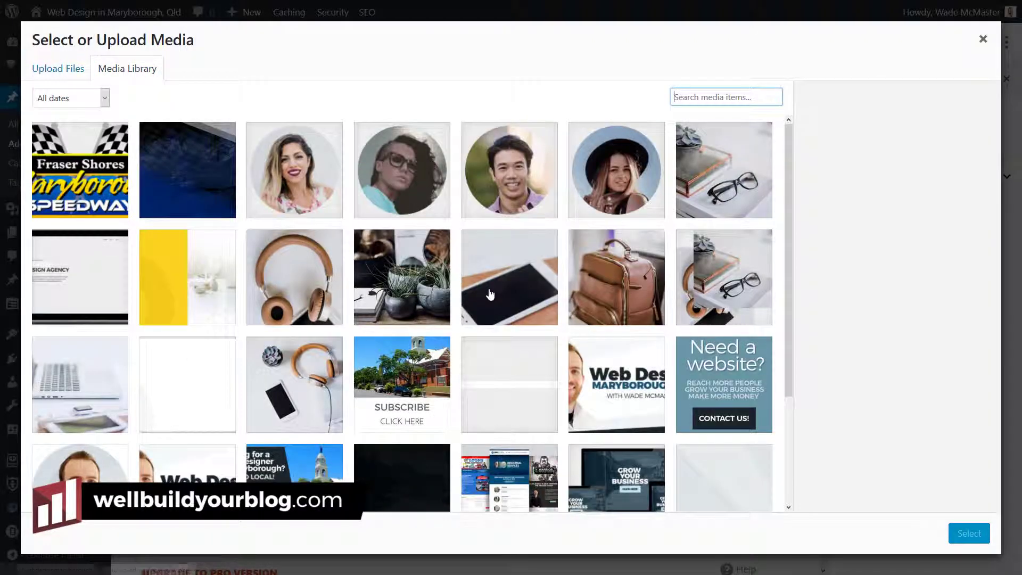
scroll(490, 294, down, 1)
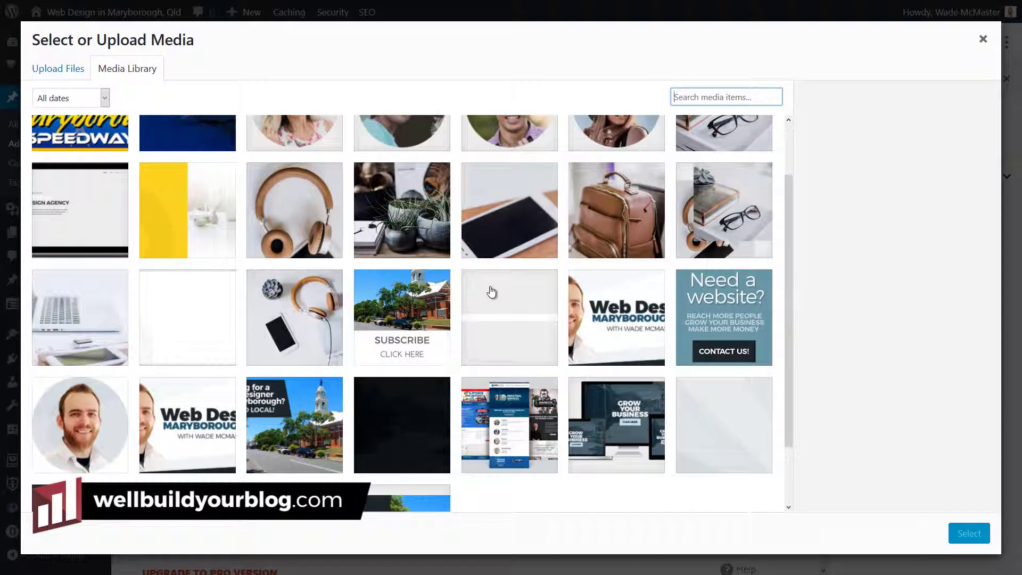
click(418, 203)
click(516, 219)
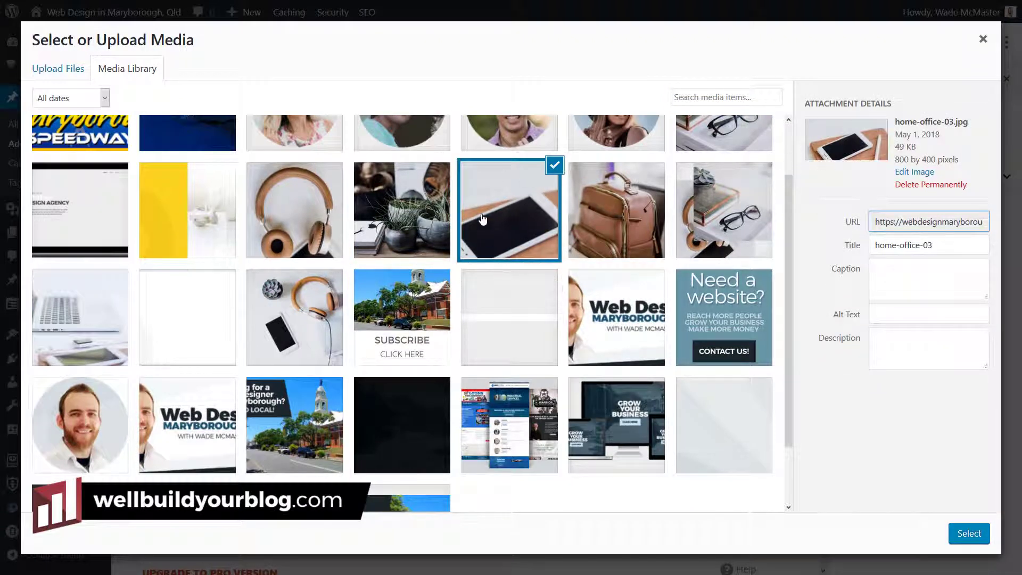
Set the image title to 'Phone on Desk' and paste the same text into Alt Text.
drag(948, 250, 863, 252)
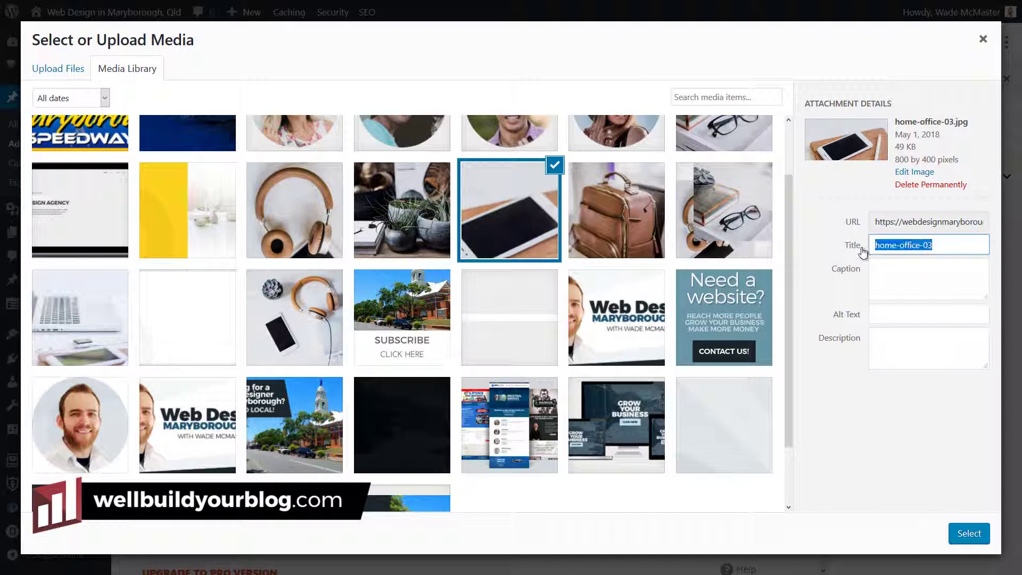
text(Phone on Desk)
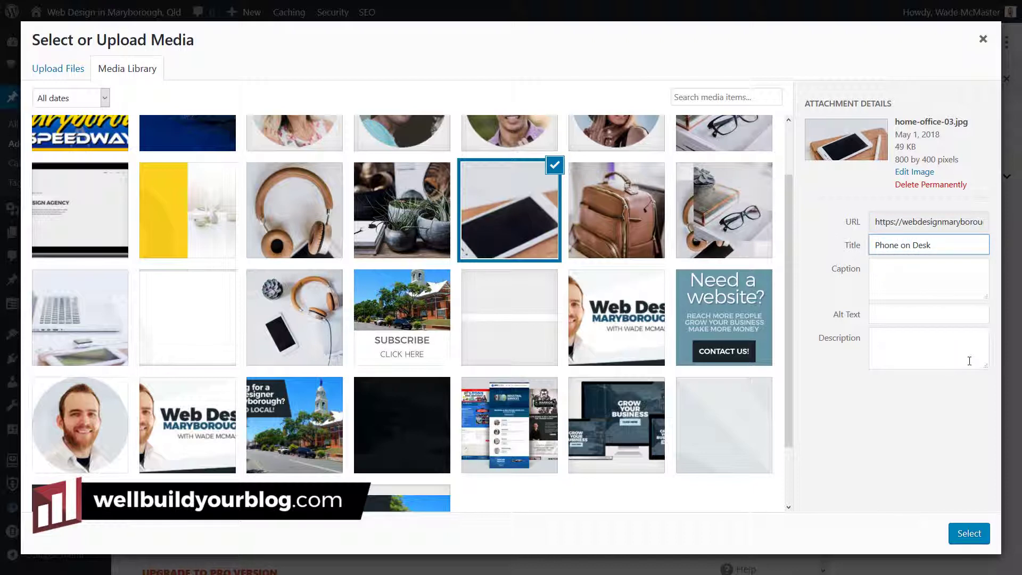
key(ctrl+a)
key(ctrl+c)
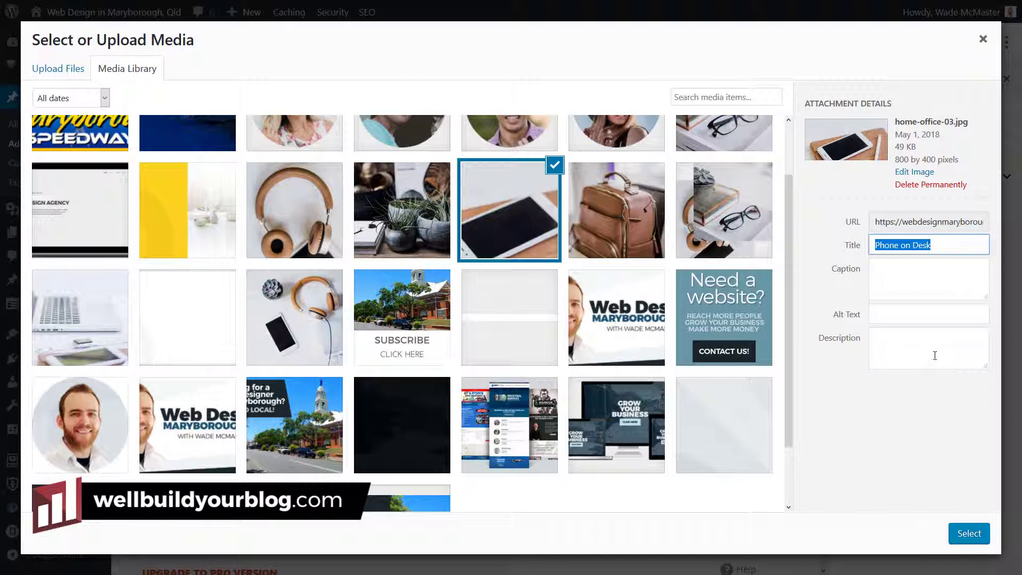
click(903, 316)
key(ctrl+v)
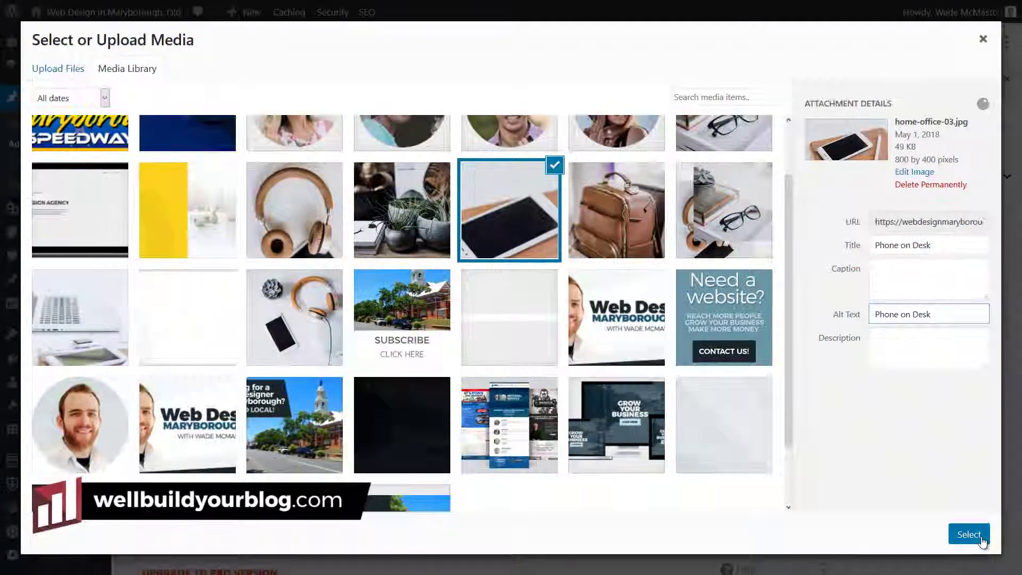
Insert the chosen photo into the post with the caption 'Our websites are responsive.'.
click(969, 534)
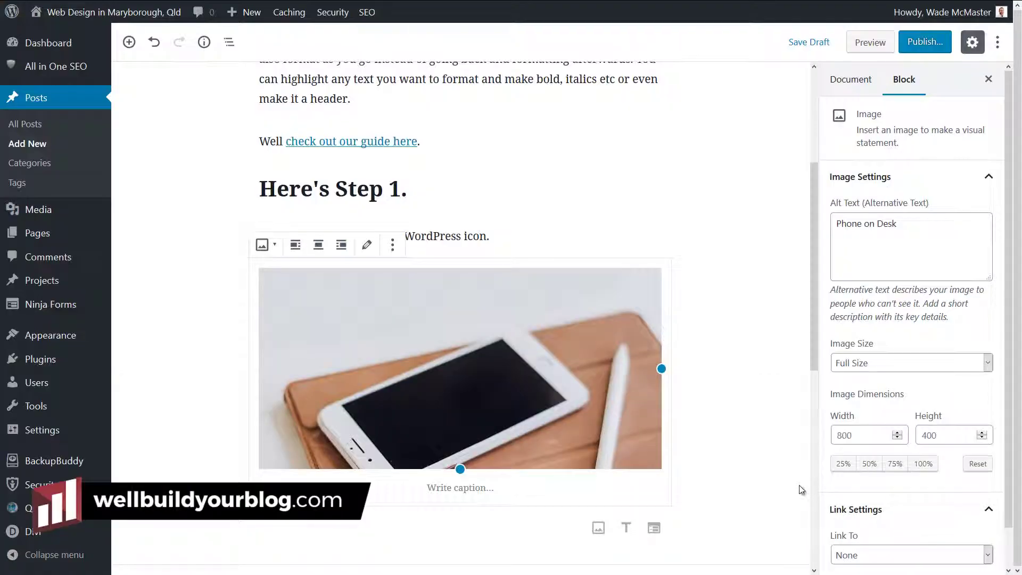
click(450, 488)
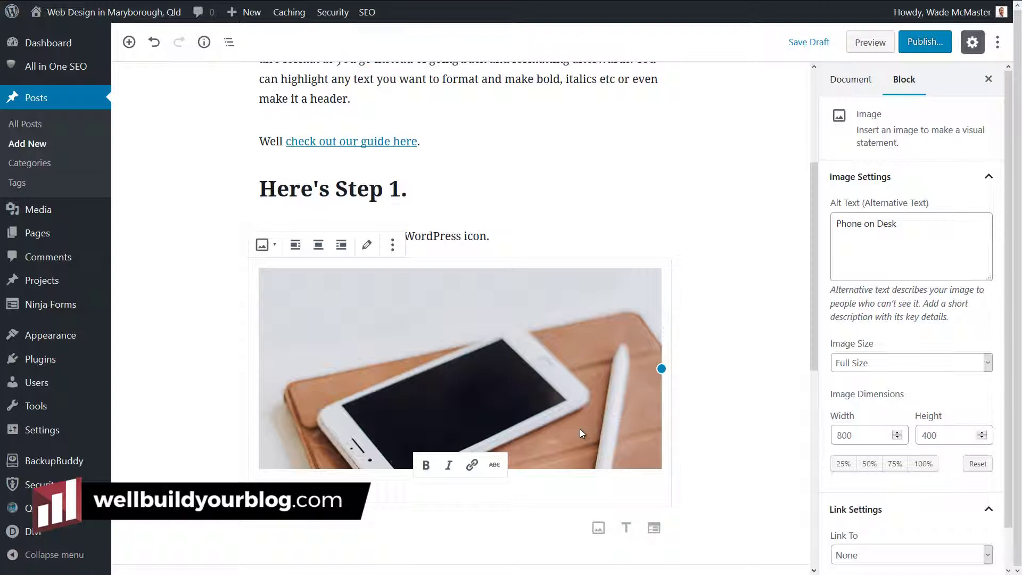
text(Our website)
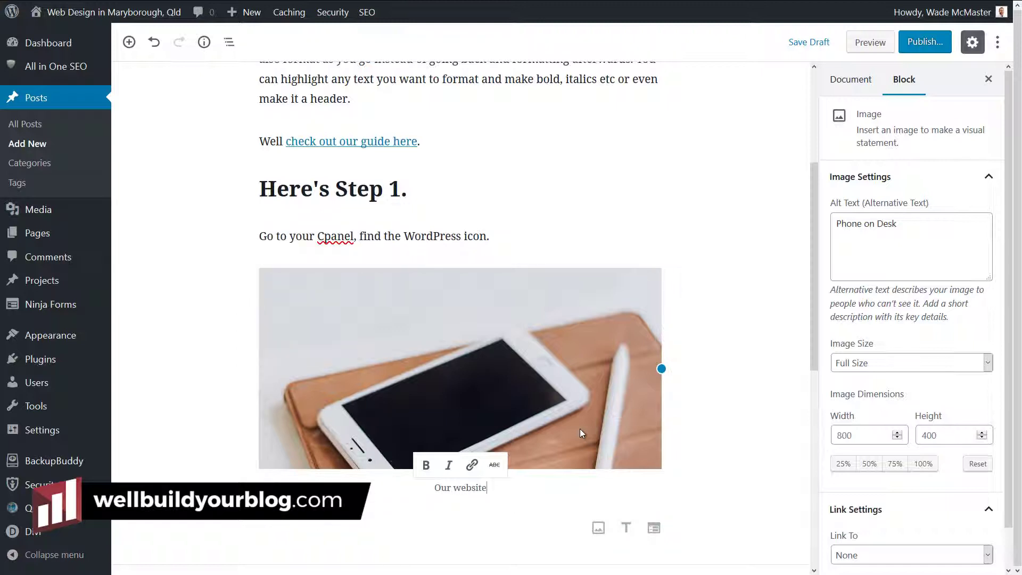
text(s are responsive.)
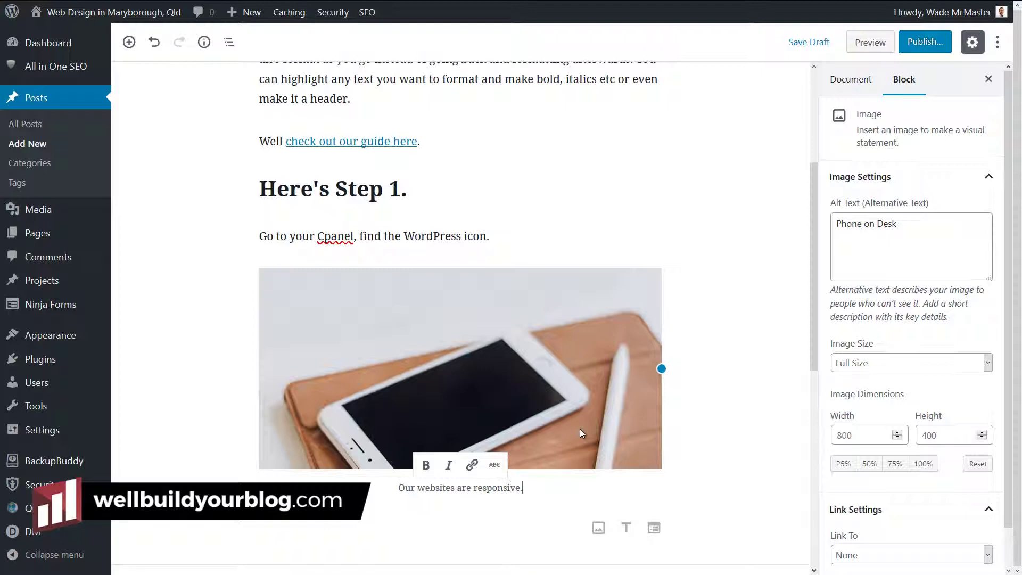
click(772, 444)
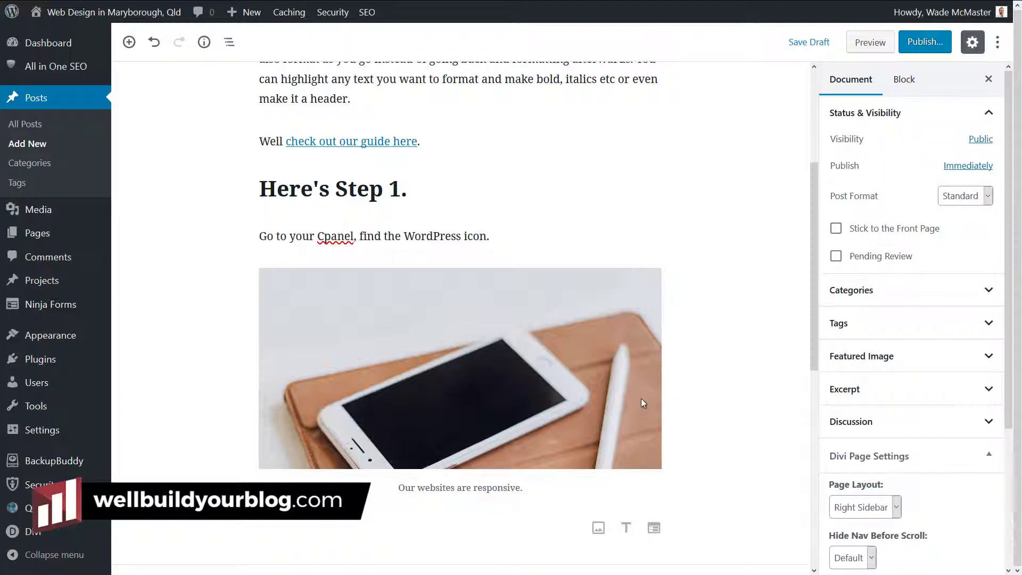
Start a new paragraph below the image beginning with 'Continue'.
scroll(643, 404, up, 4)
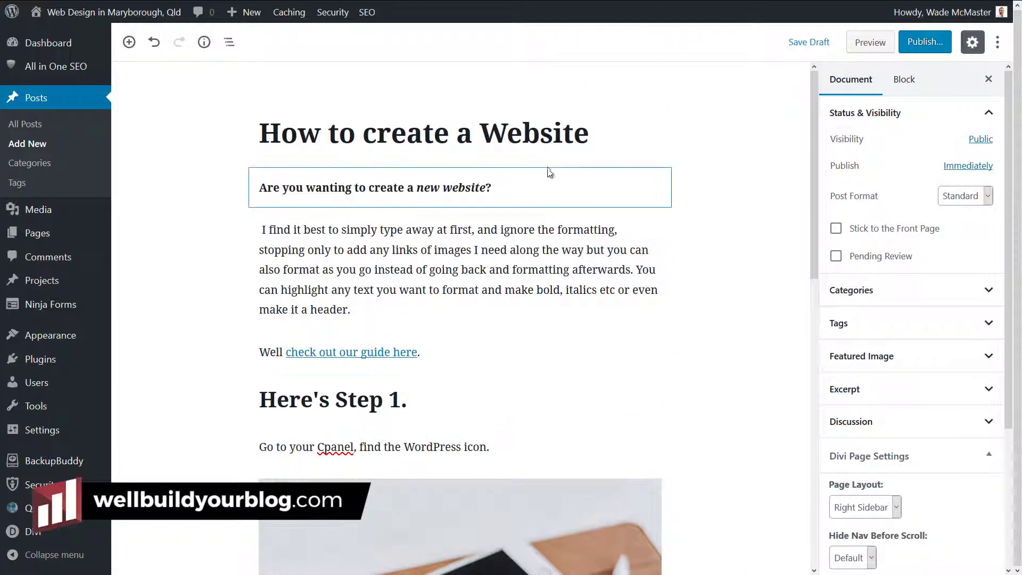
scroll(505, 311, down, 8)
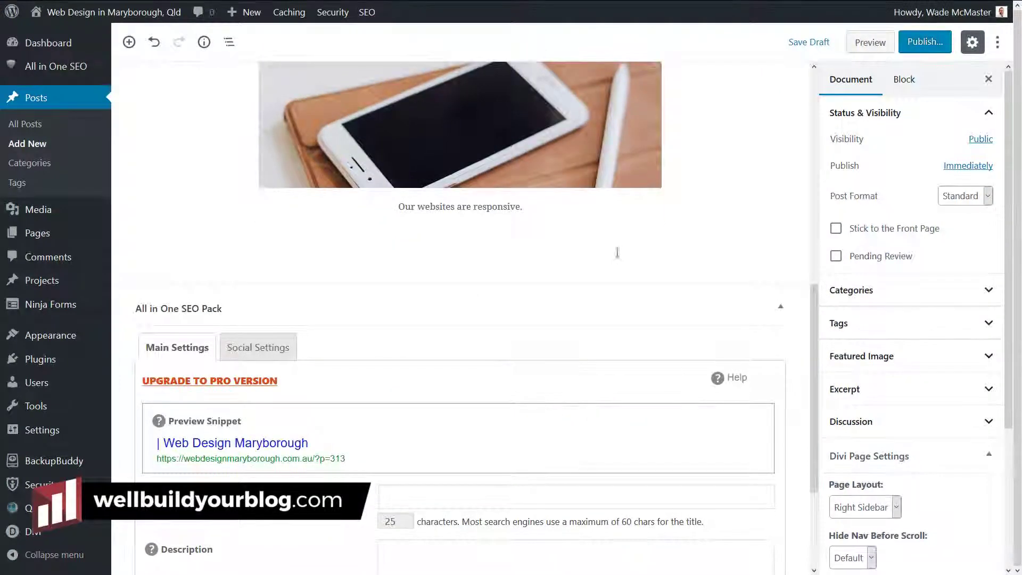
scroll(421, 344, up, 3)
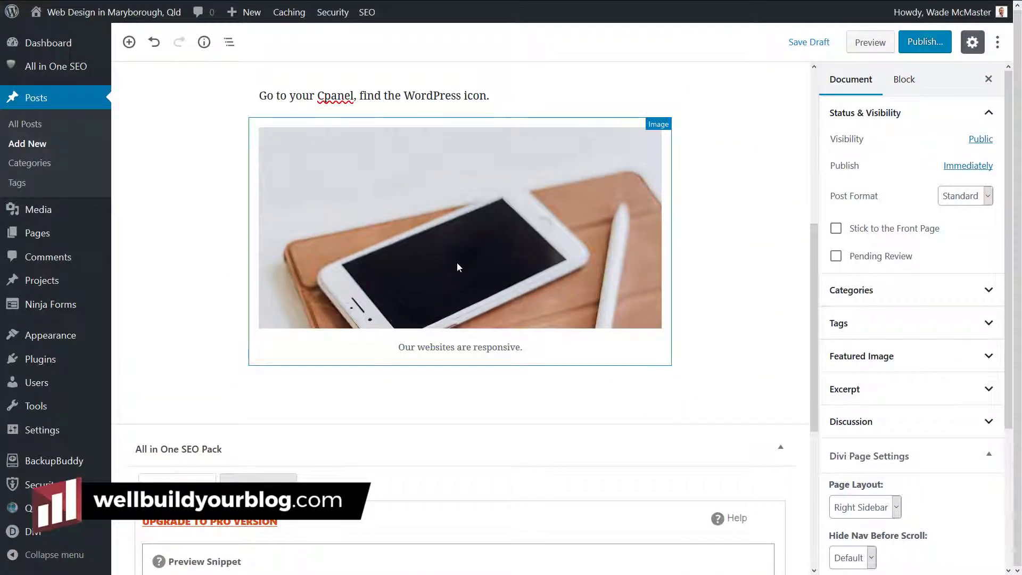
click(440, 385)
text(Co)
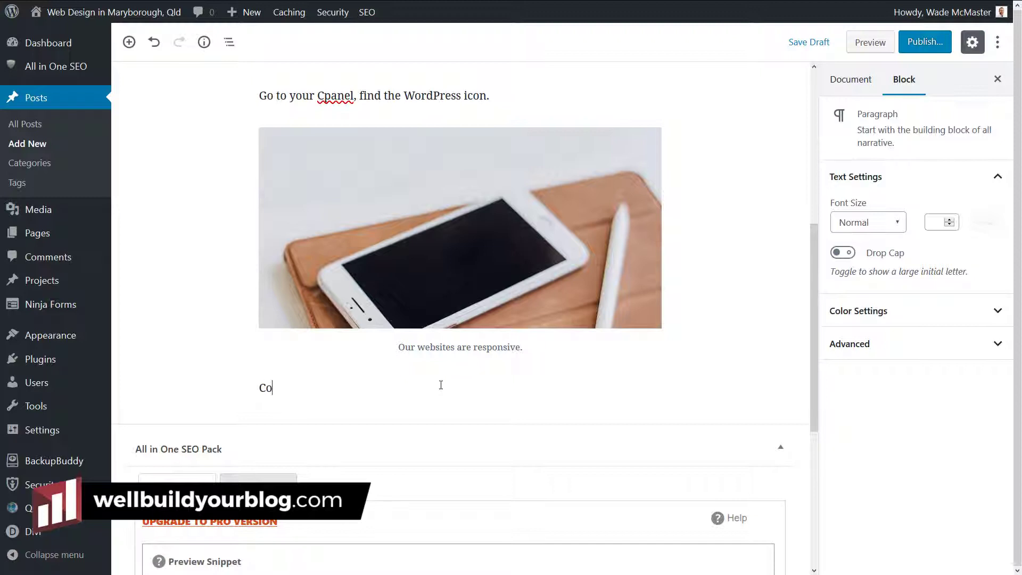
text(ntinue to type.)
scroll(577, 338, up, 1)
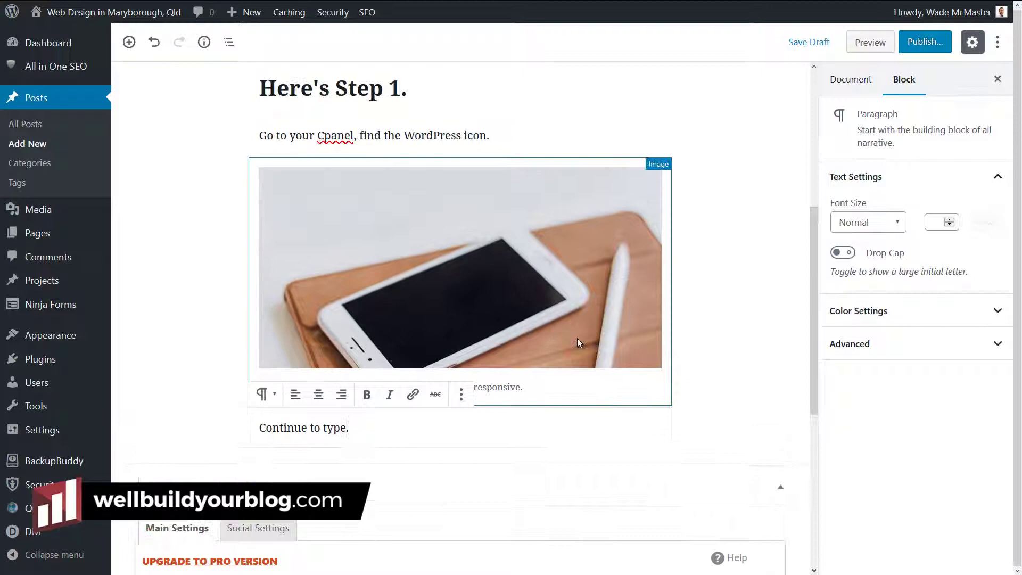
scroll(577, 338, up, 6)
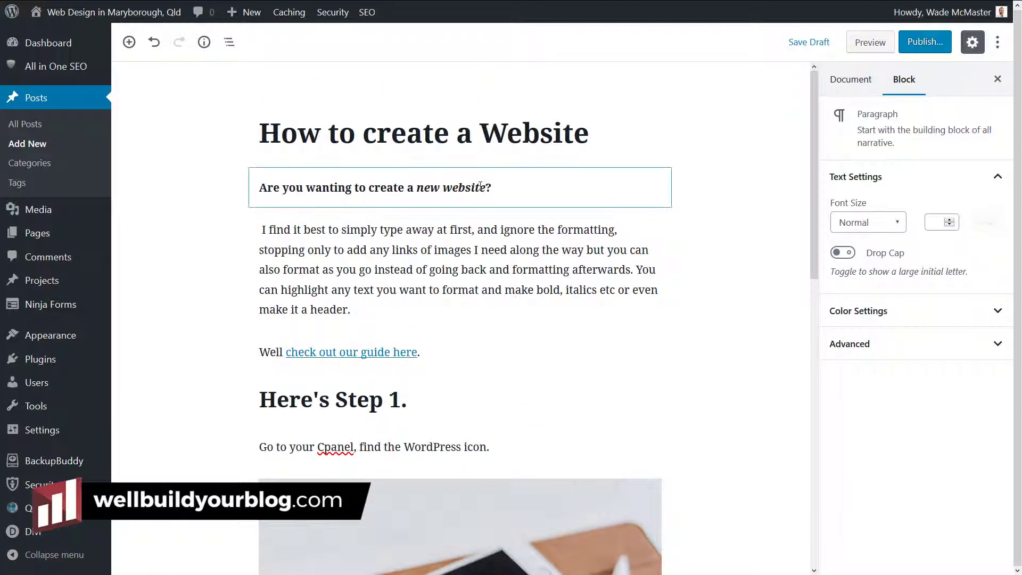
Scroll through the draft to review the captioned phone image and the paragraph beneath it.
scroll(484, 196, down, 3)
scroll(484, 197, up, 3)
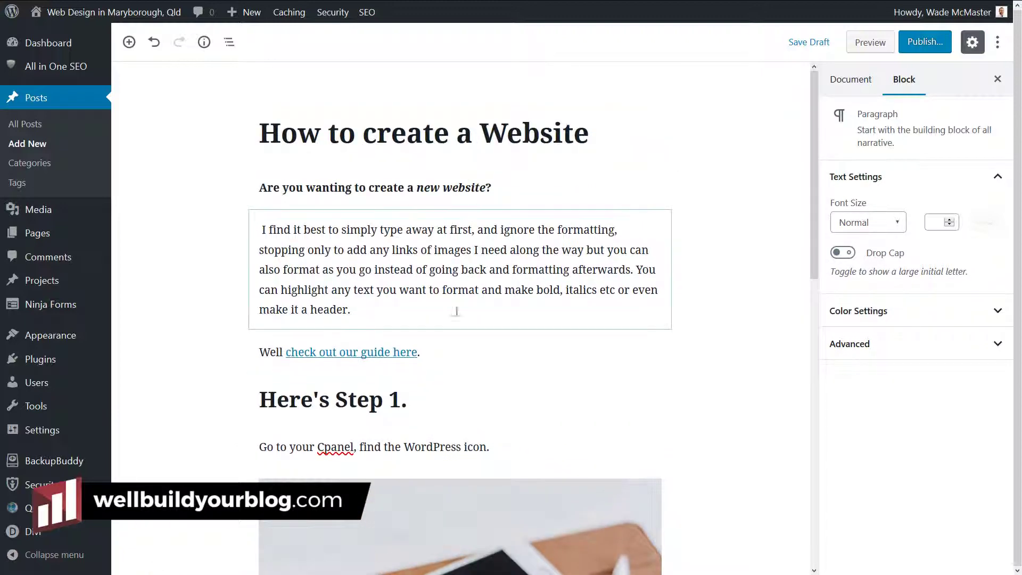
scroll(581, 204, down, 5)
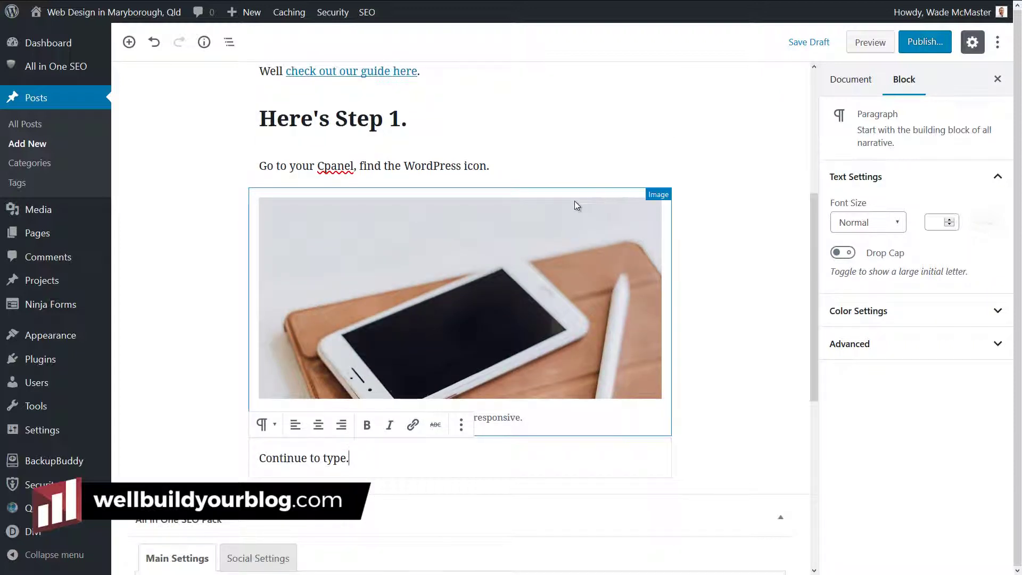
scroll(412, 270, up, 3)
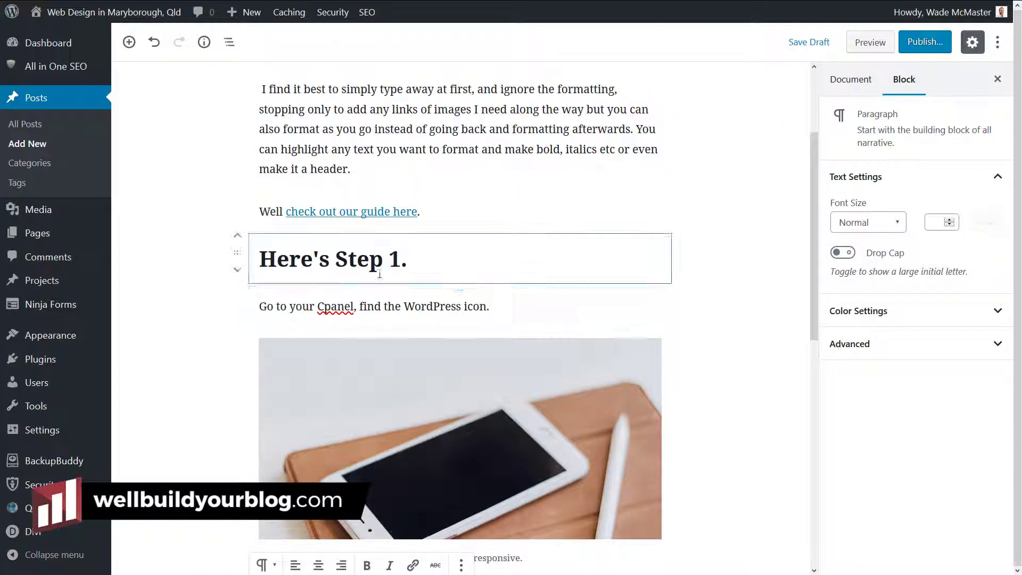
scroll(412, 270, up, 3)
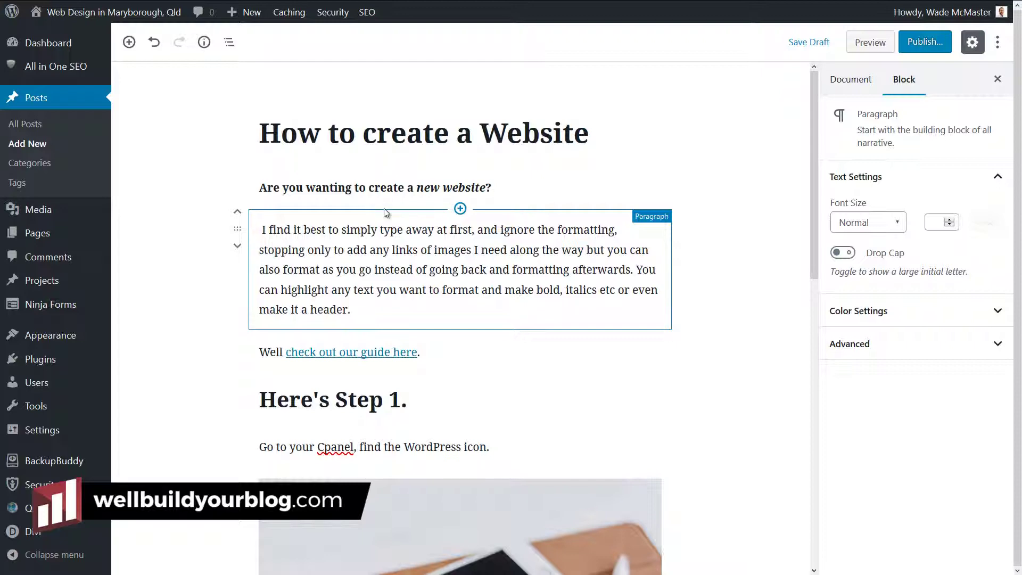
scroll(385, 208, down, 6)
scroll(339, 419, down, 6)
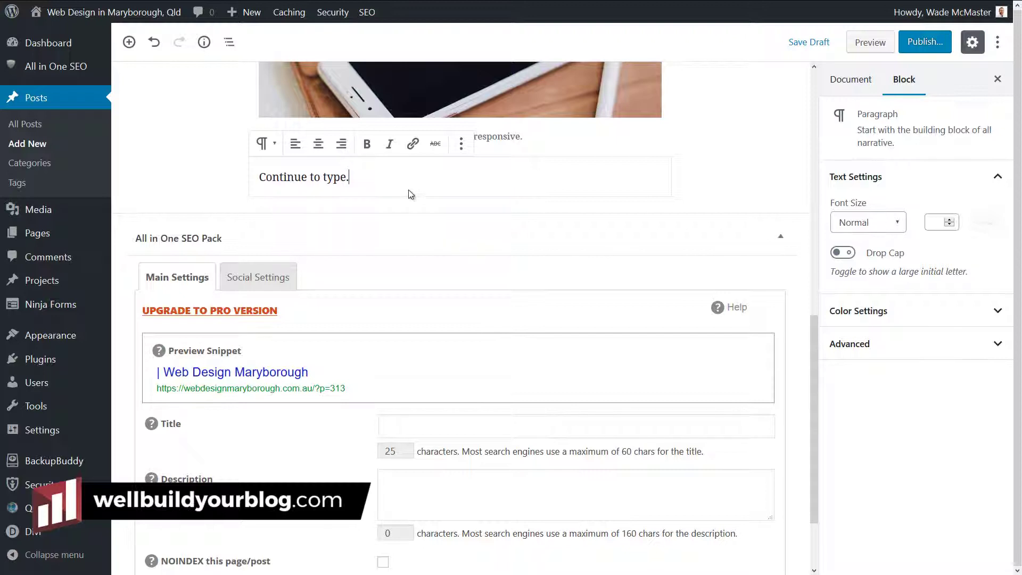
Add 'What are thoughts?' as an H2 heading with an empty paragraph after it.
key(Return)
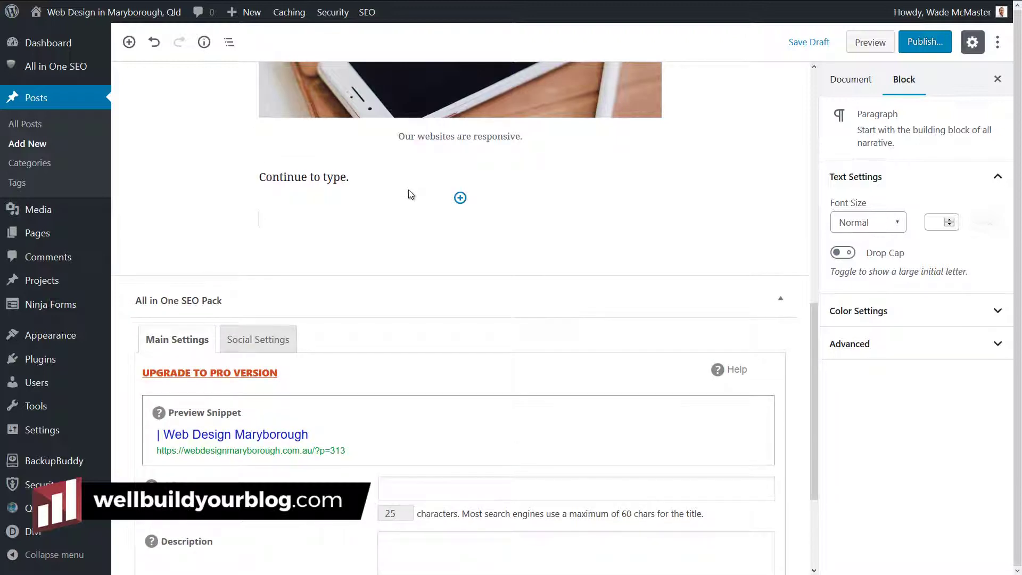
text(What are thoughts?)
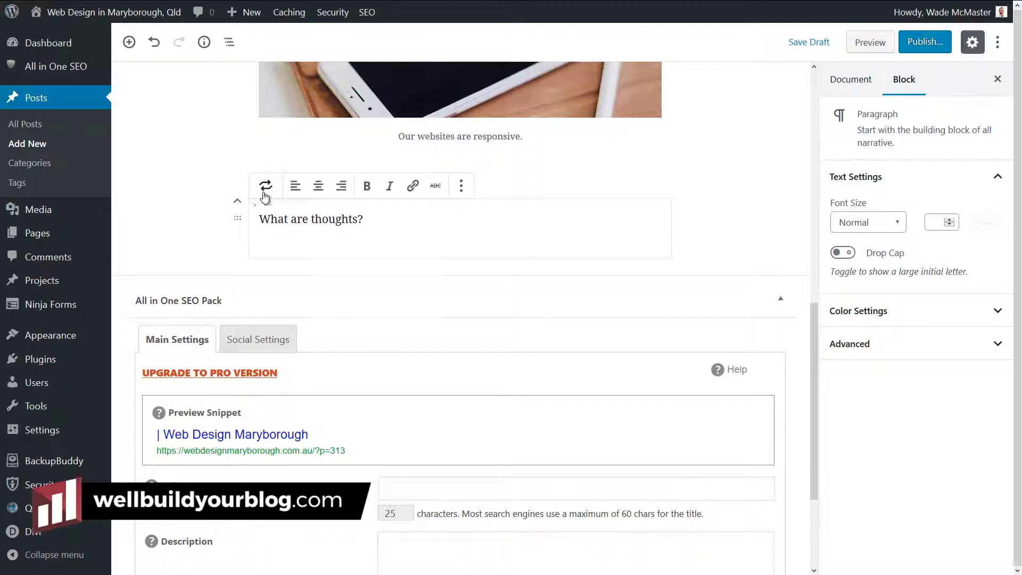
click(265, 193)
click(291, 265)
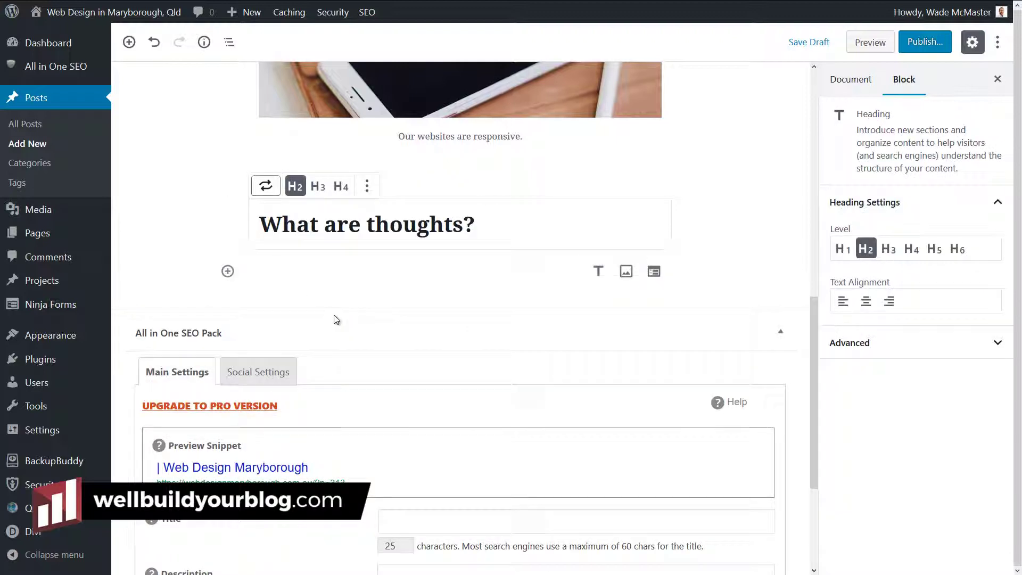
click(413, 272)
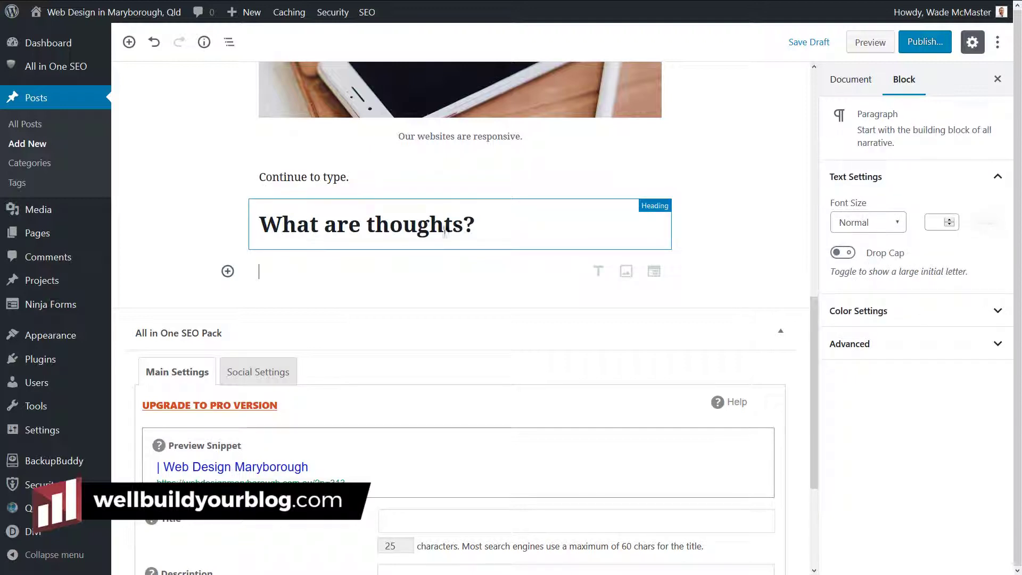
scroll(541, 253, up, 4)
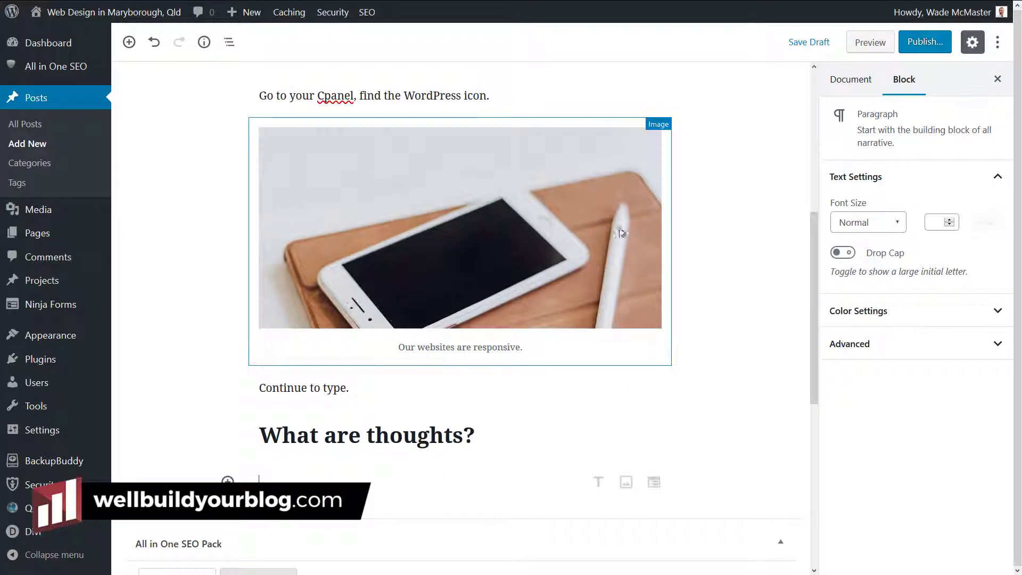
Select the phone image block and bring up its block settings.
click(514, 226)
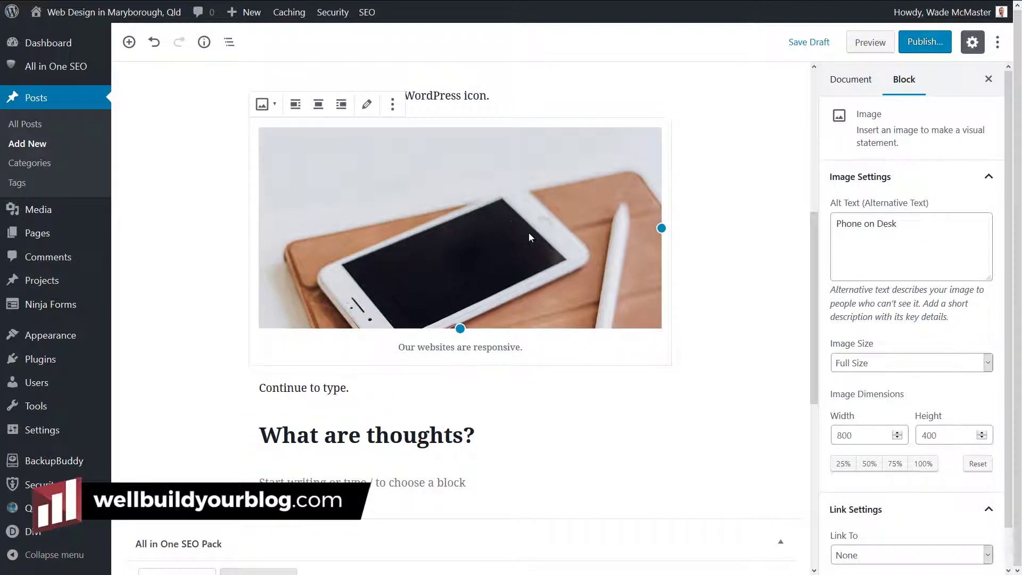
click(681, 199)
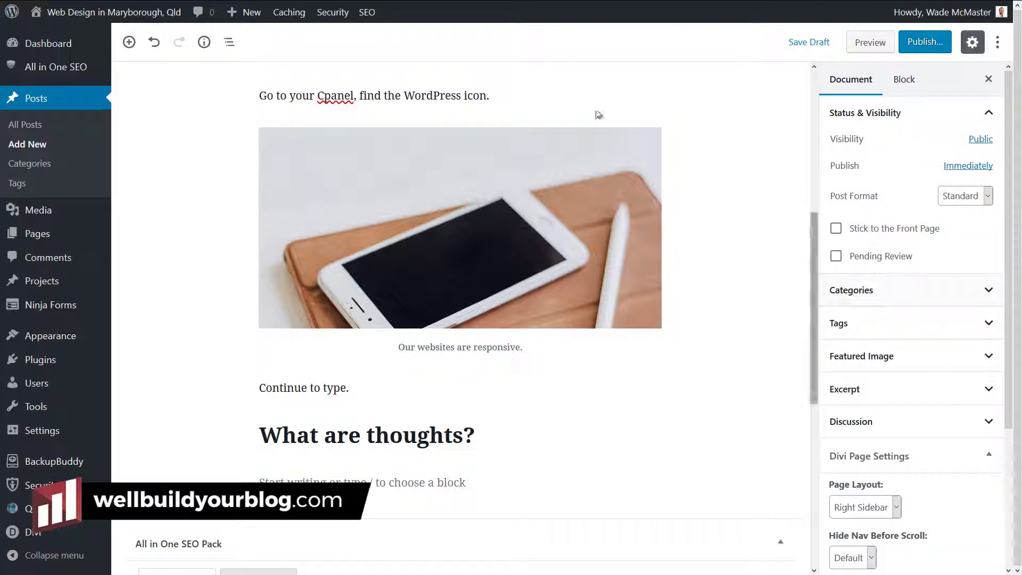
scroll(563, 310, up, 5)
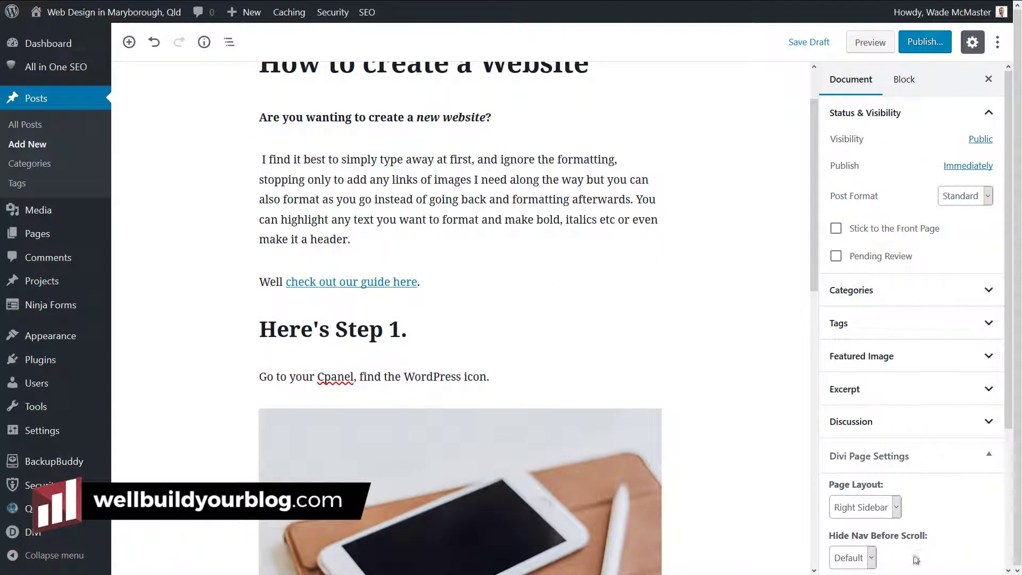
scroll(461, 224, down, 5)
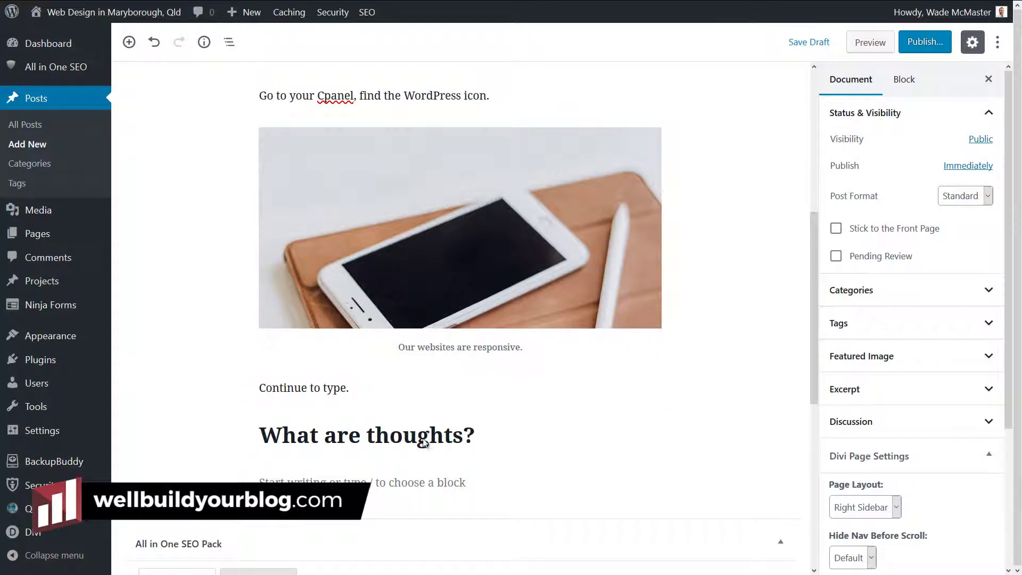
scroll(496, 258, up, 1)
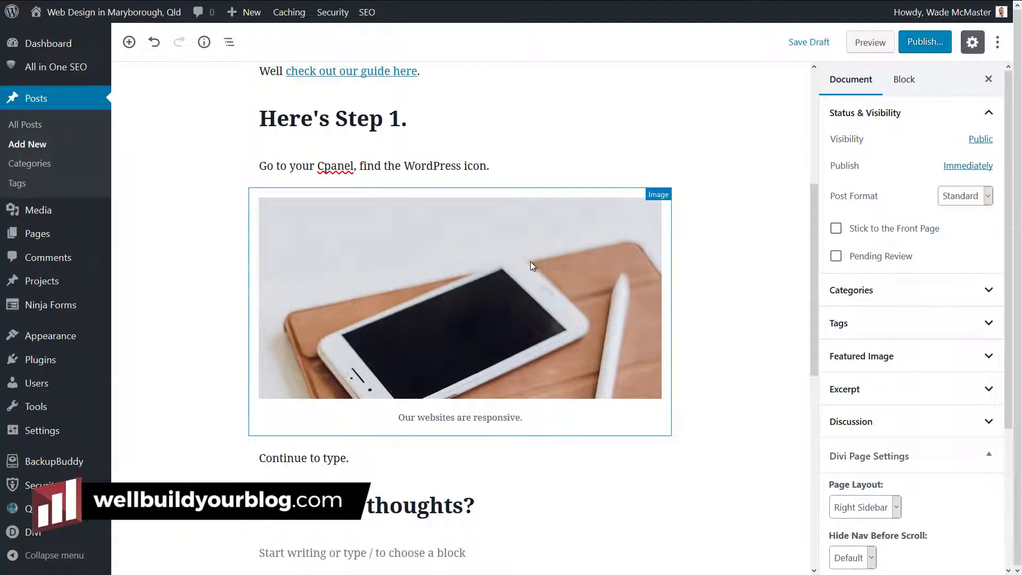
click(531, 261)
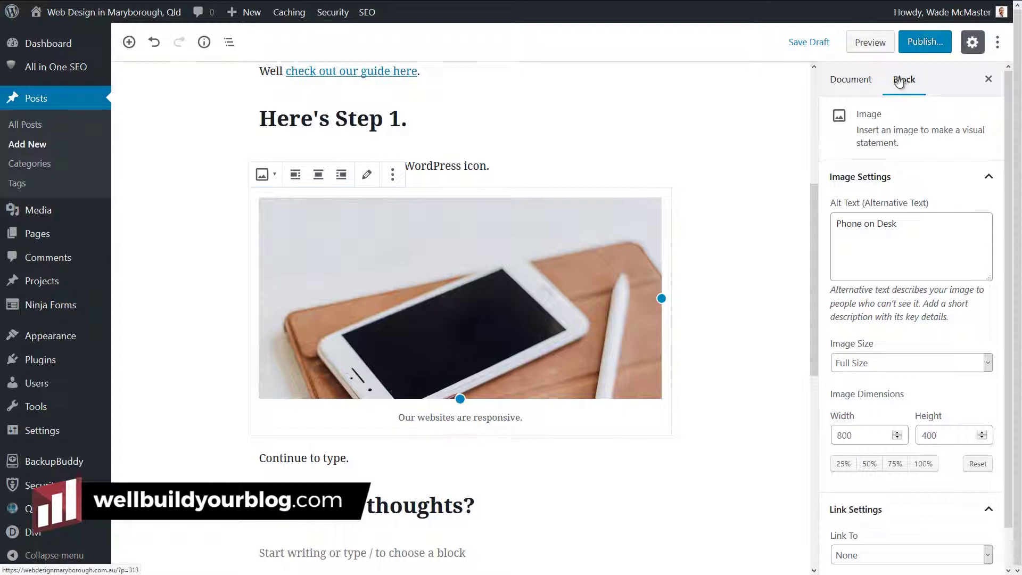
click(846, 82)
click(905, 80)
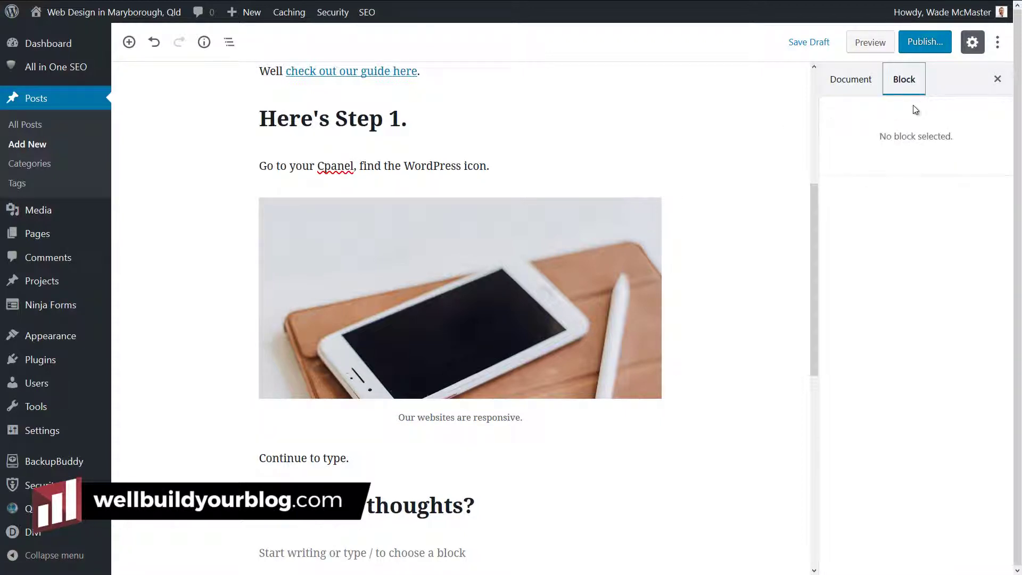
click(434, 287)
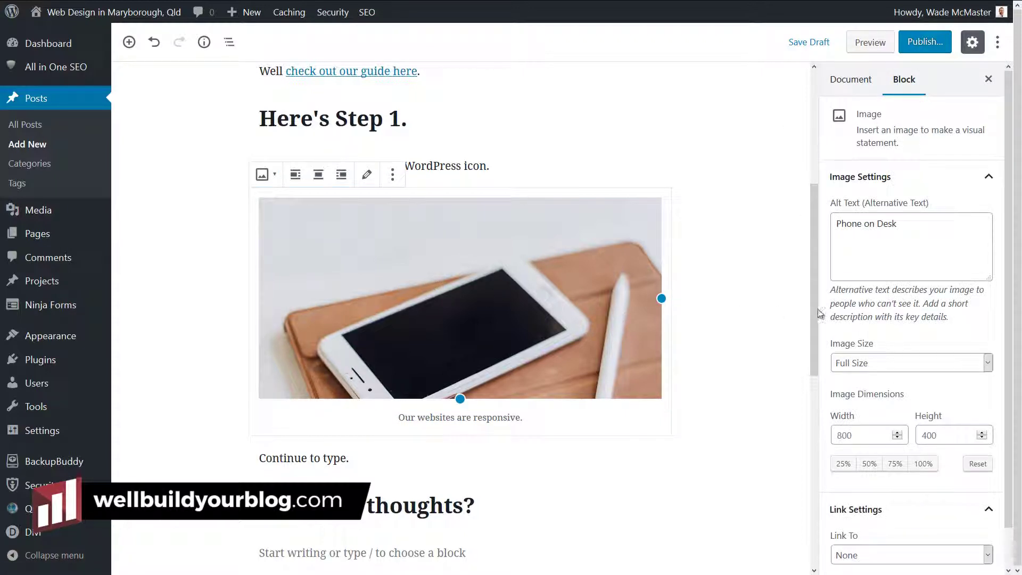
Try Thumbnail and Medium image sizes, then return the image to Full Size.
click(887, 364)
click(876, 382)
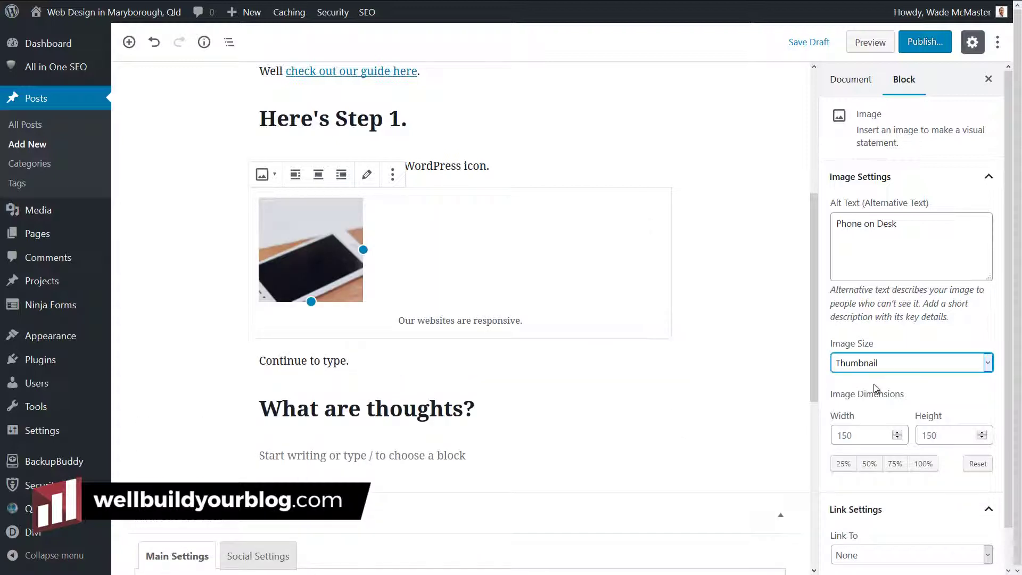
click(880, 363)
click(876, 396)
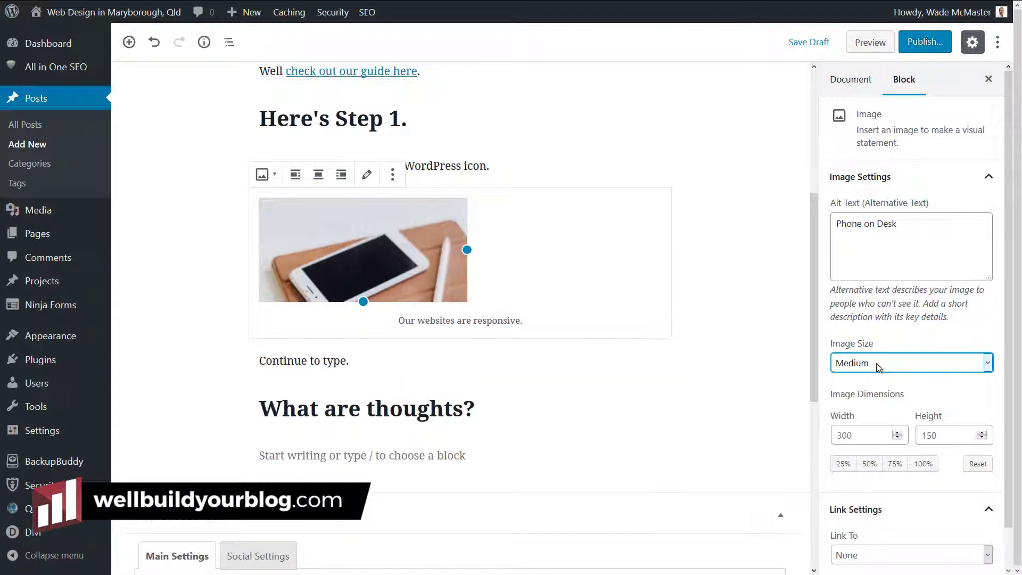
click(879, 367)
click(874, 410)
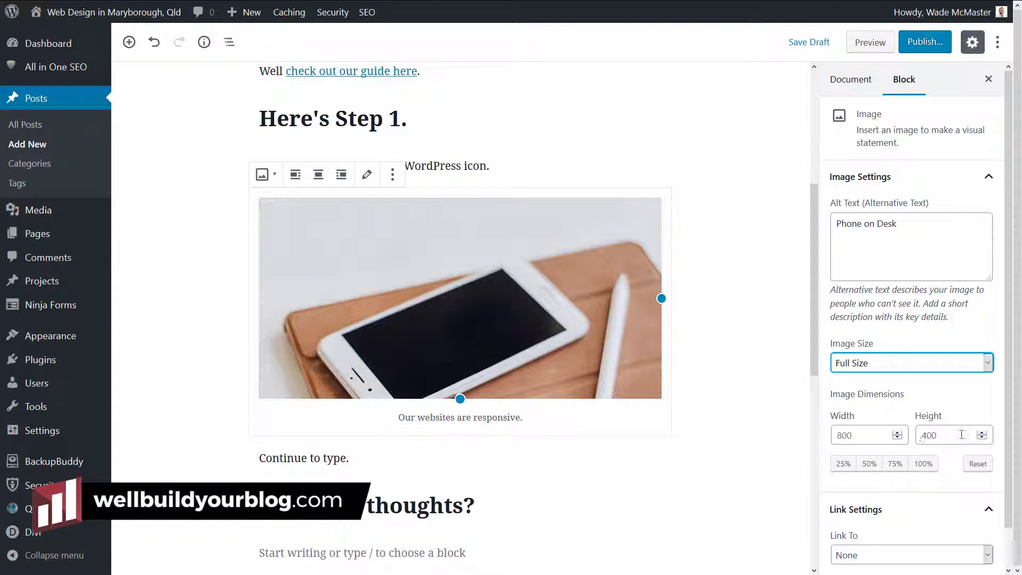
Set the image's Link To to Custom URL, leaving Open in New Tab off.
scroll(932, 468, down, 1)
click(863, 516)
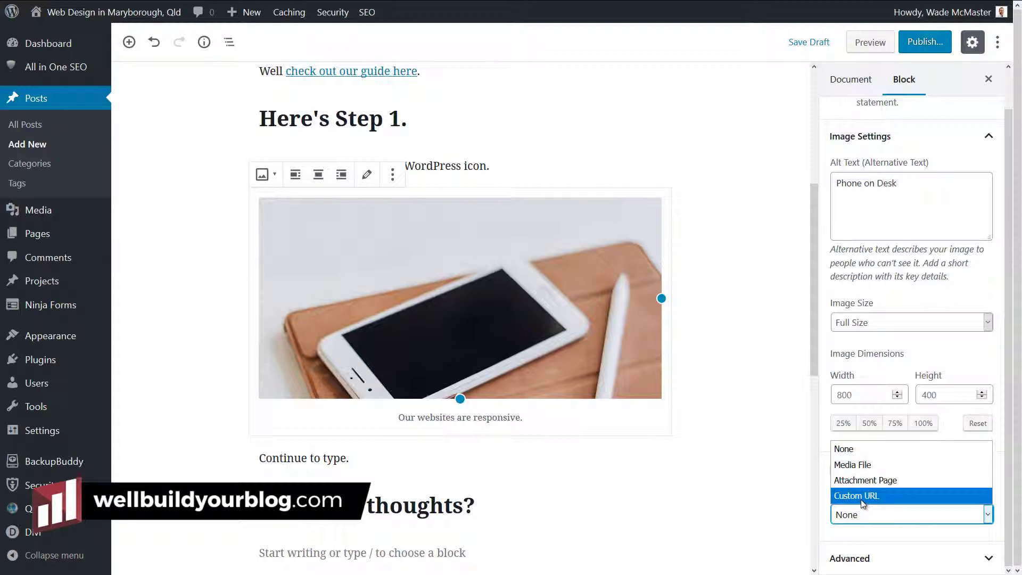
click(863, 498)
scroll(862, 501, down, 5)
click(882, 380)
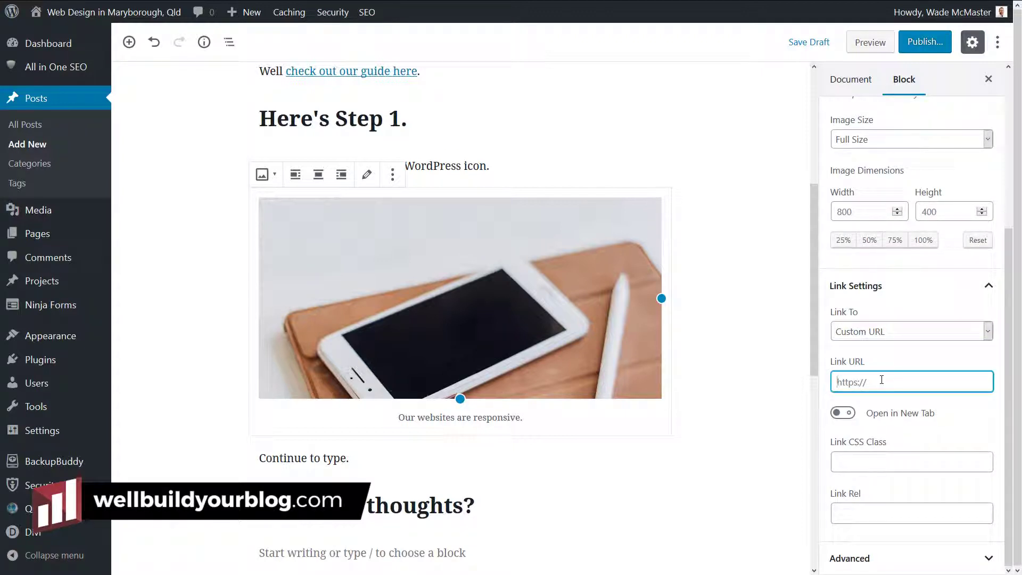
click(846, 419)
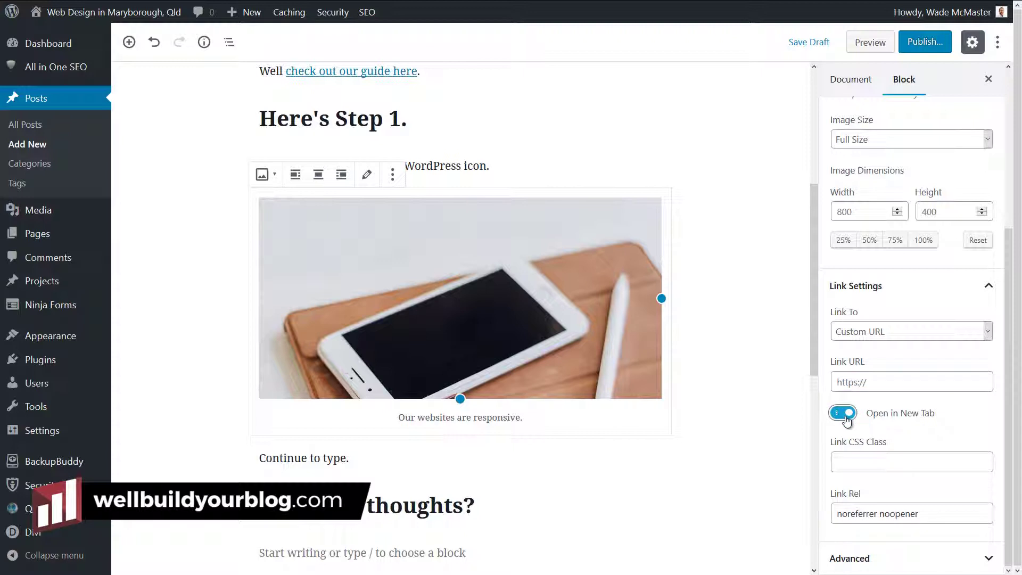
click(846, 418)
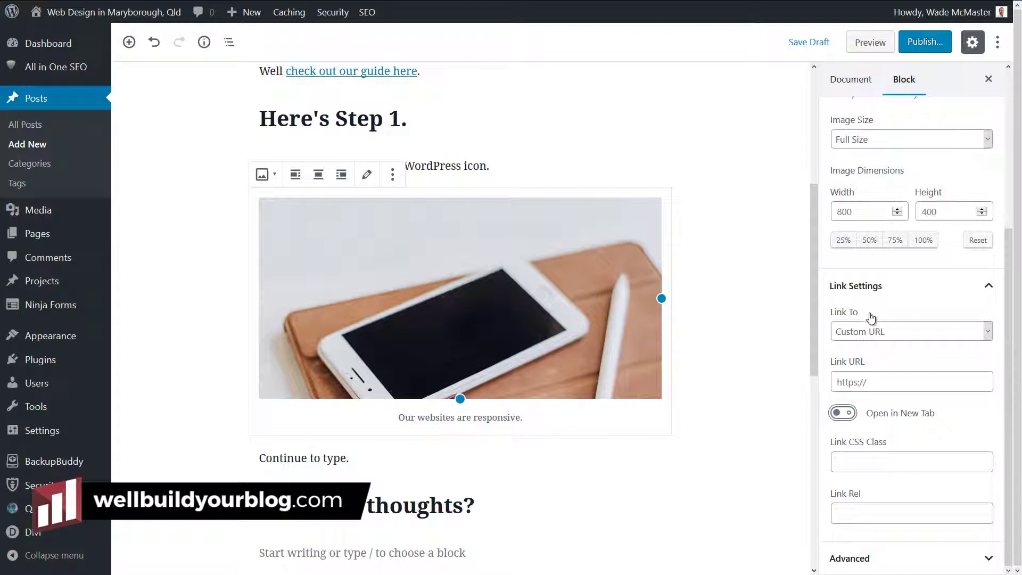
Try right alignment and a 316 by 158 resize, then centre the image.
scroll(873, 394, up, 4)
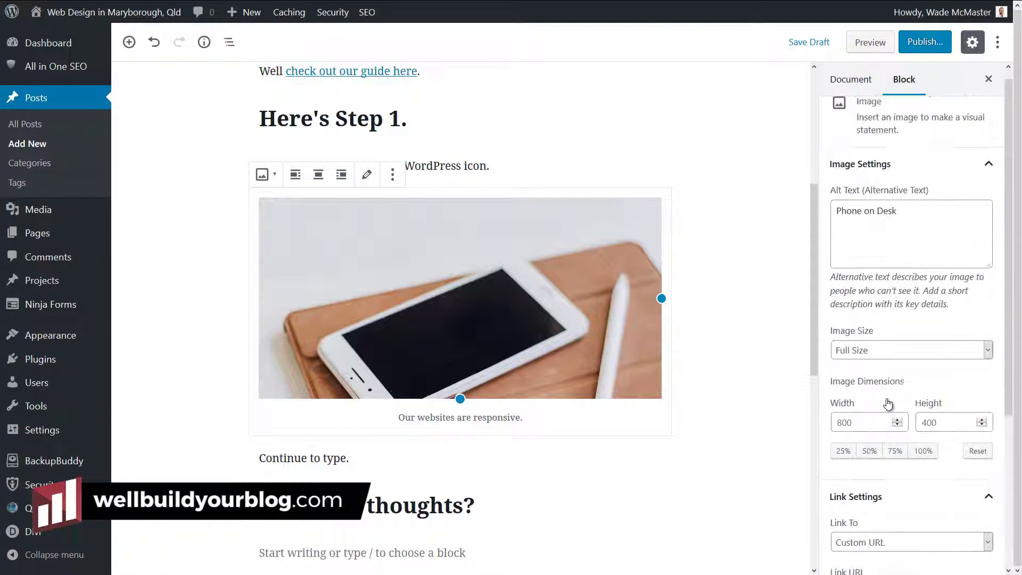
scroll(895, 399, down, 3)
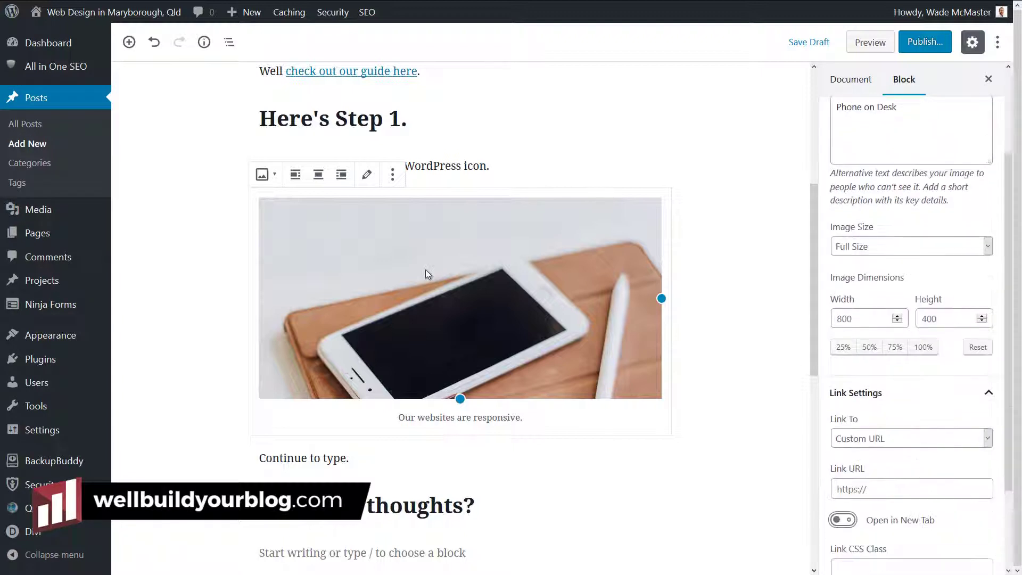
click(341, 175)
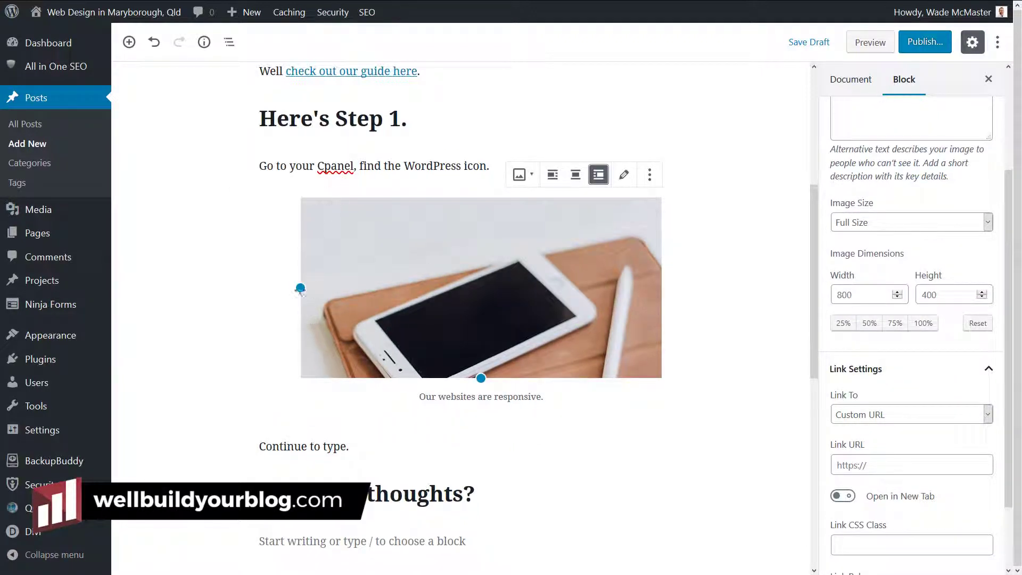
drag(312, 288, 442, 254)
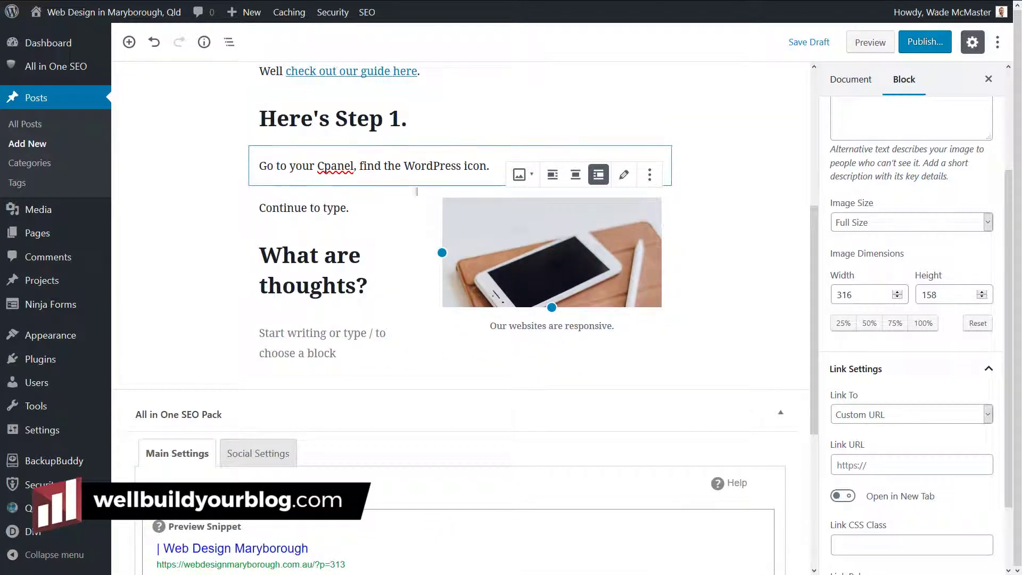
click(670, 242)
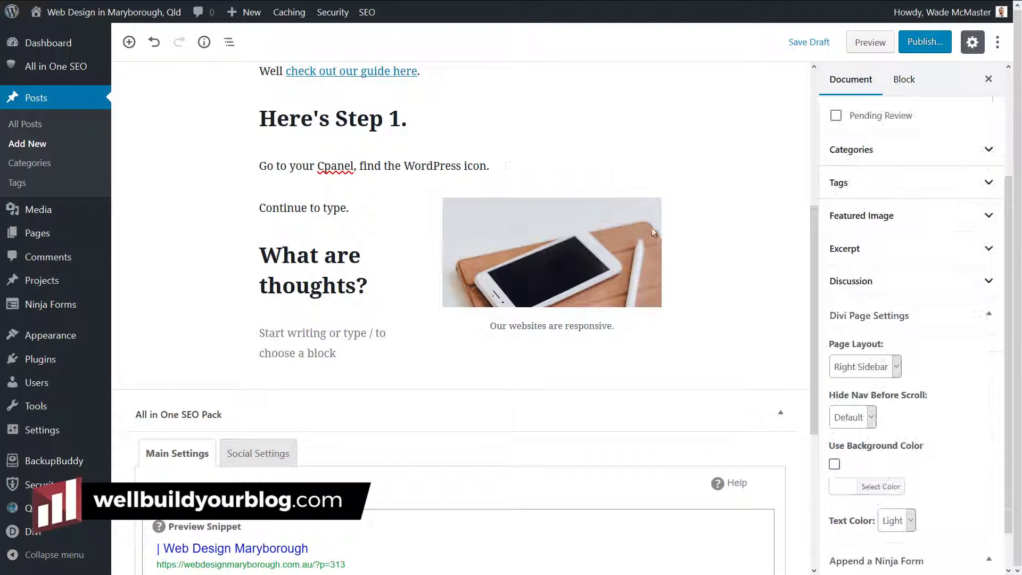
click(639, 229)
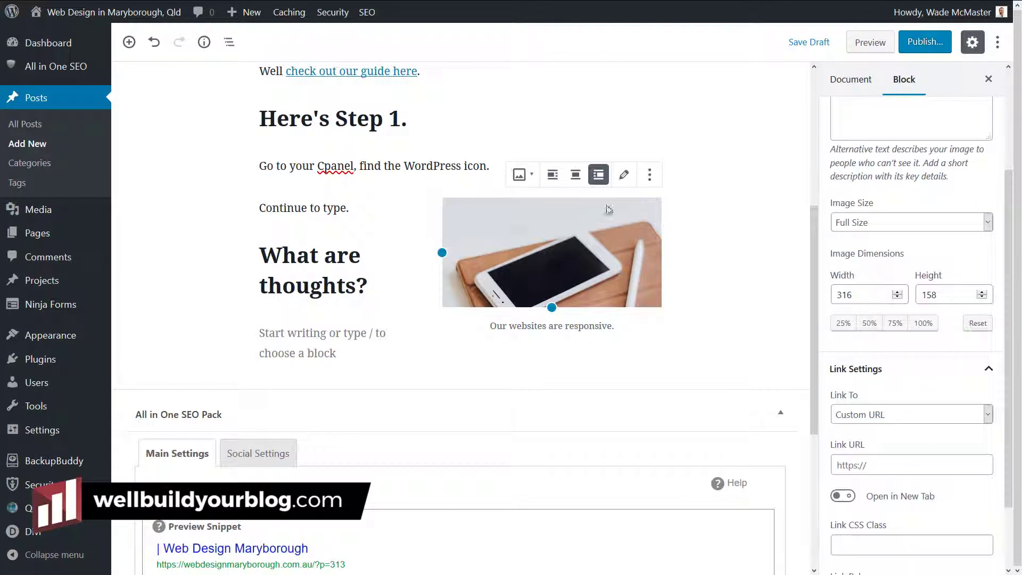
click(575, 176)
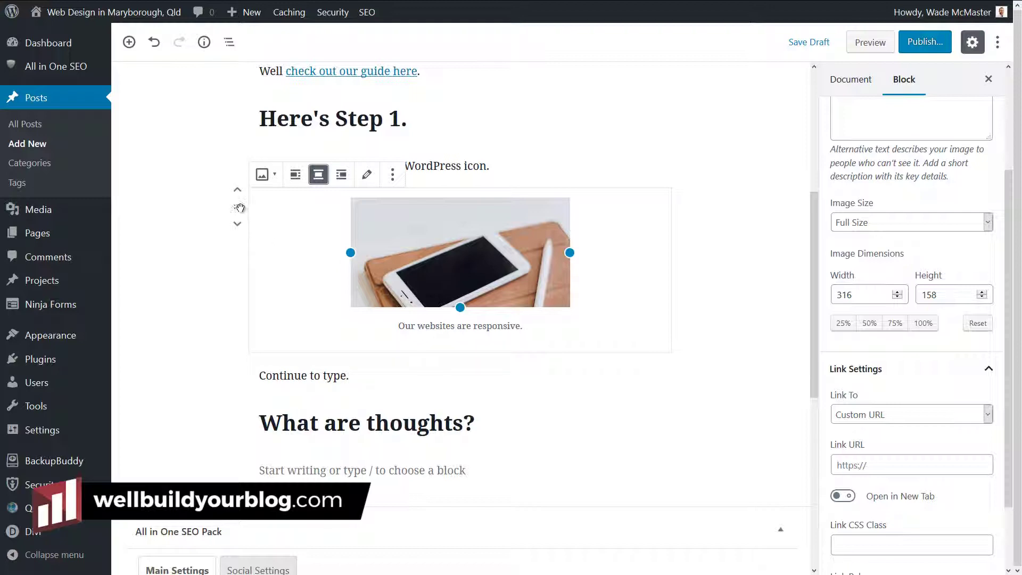
Move the image block up above the opening paragraph.
drag(238, 182, 270, 106)
scroll(277, 283, up, 3)
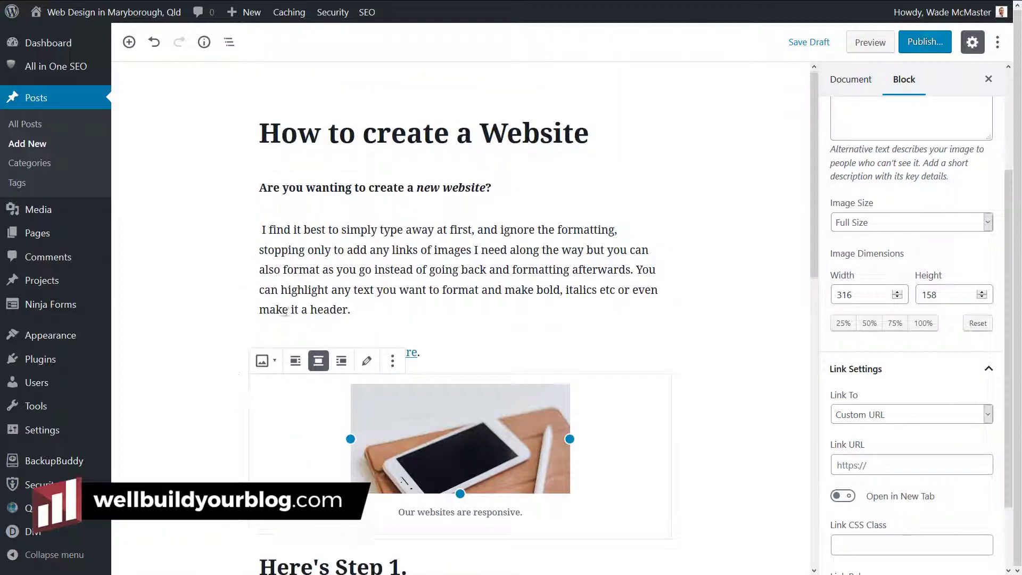
click(238, 410)
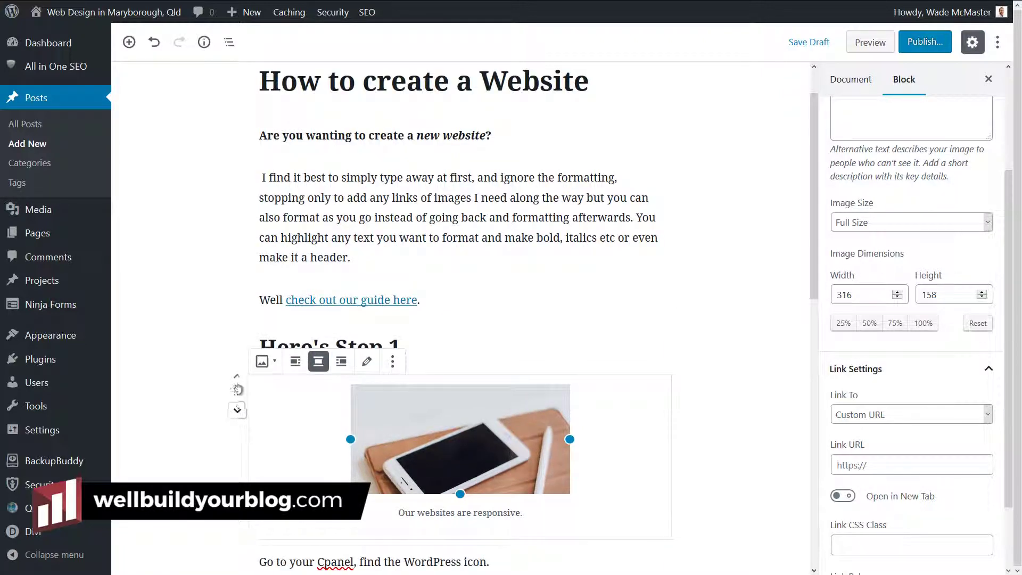
click(237, 377)
click(237, 377)
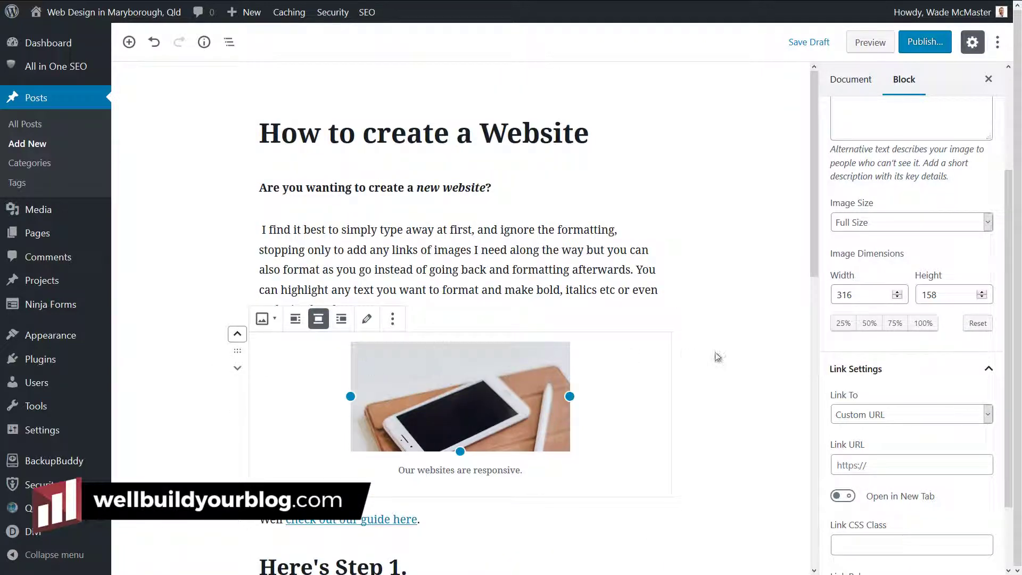
scroll(679, 385, down, 4)
scroll(346, 269, up, 1)
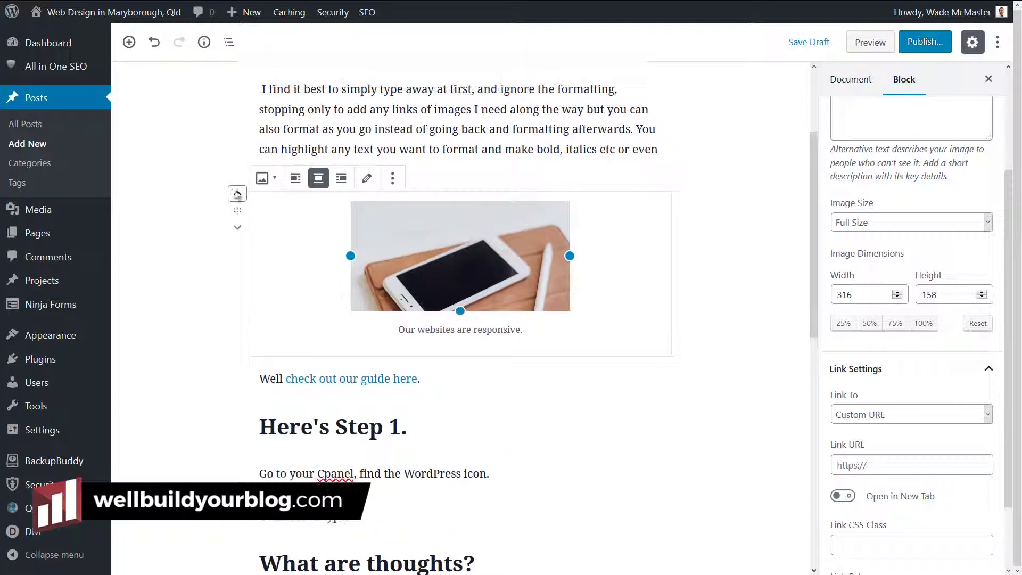
click(237, 194)
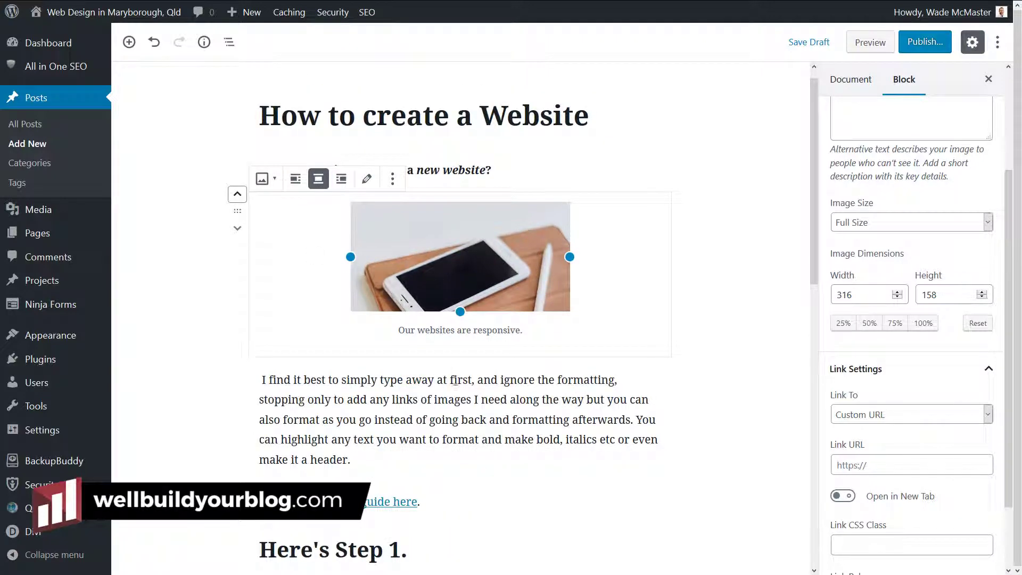
Align the image right so the text wraps on its left, after trying left alignment.
click(341, 179)
click(744, 315)
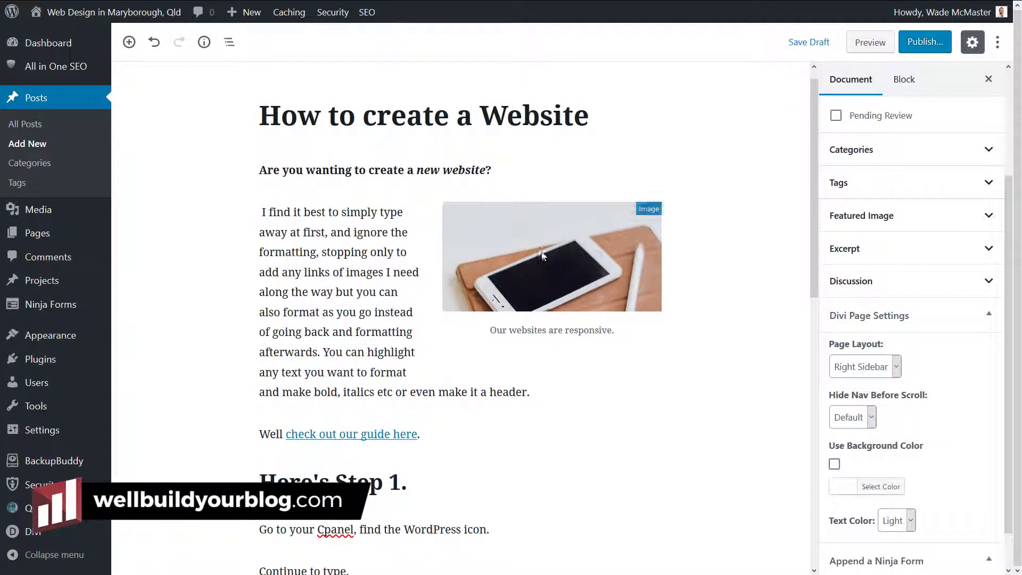
click(522, 239)
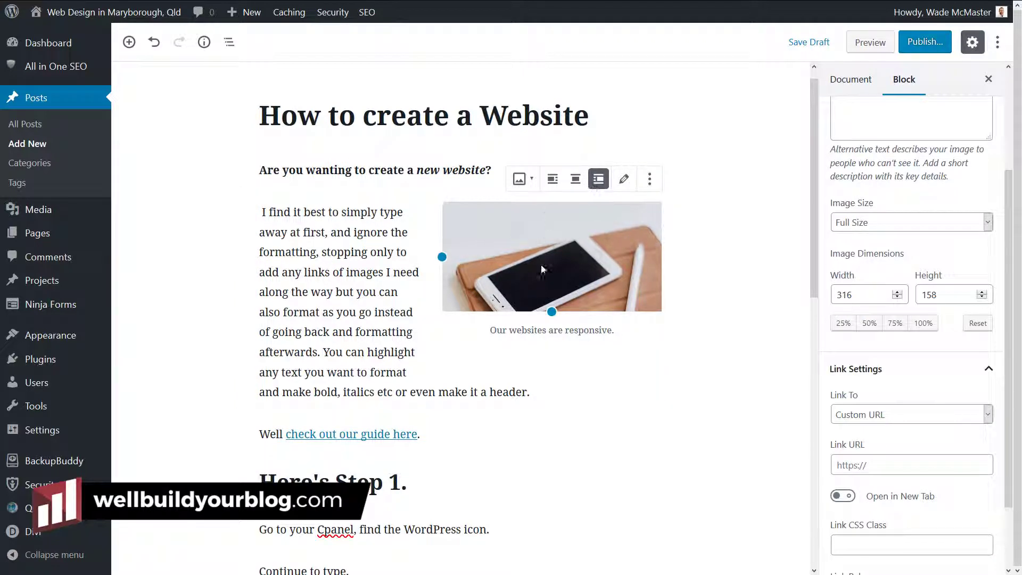
click(554, 184)
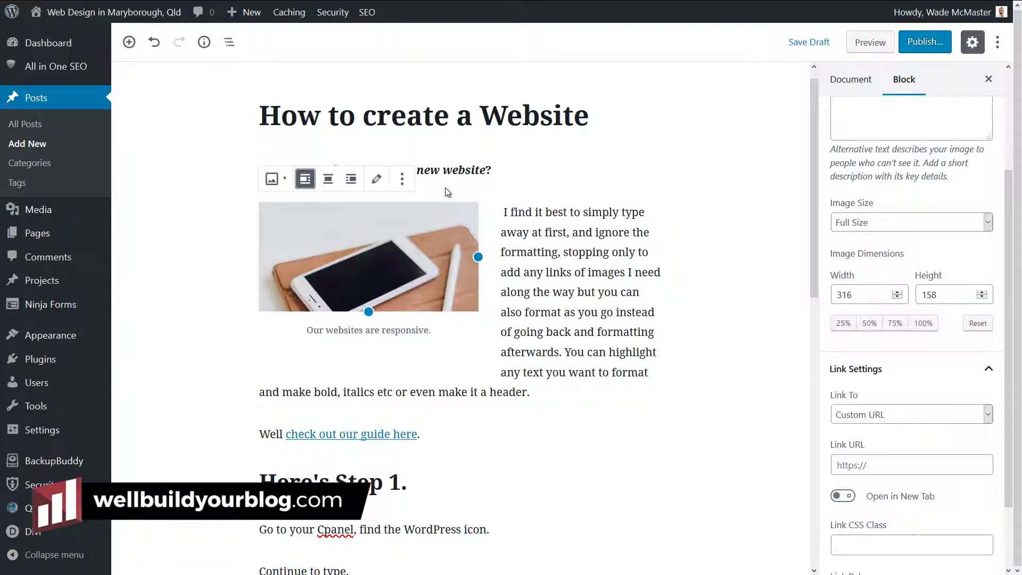
click(352, 177)
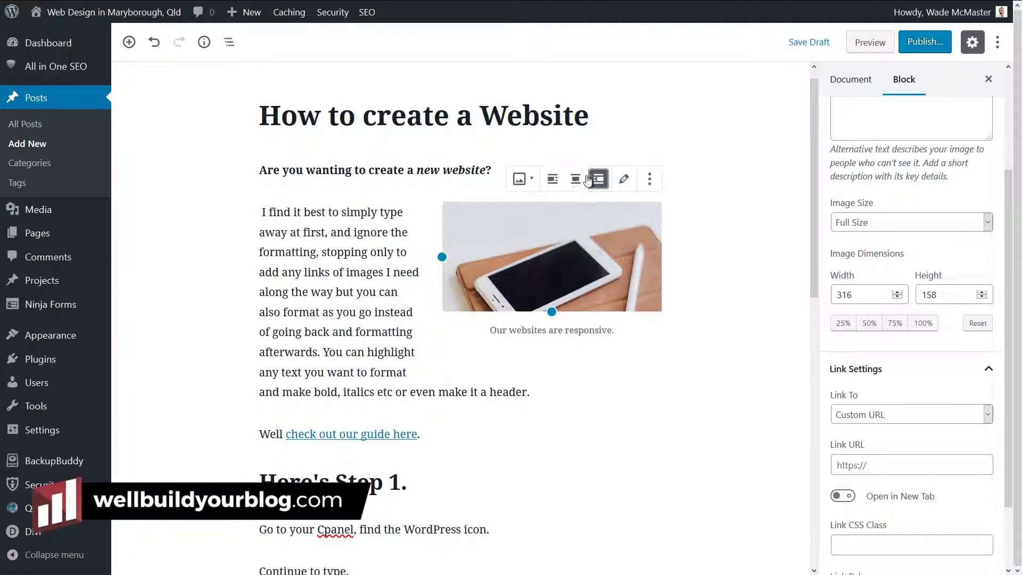
click(627, 181)
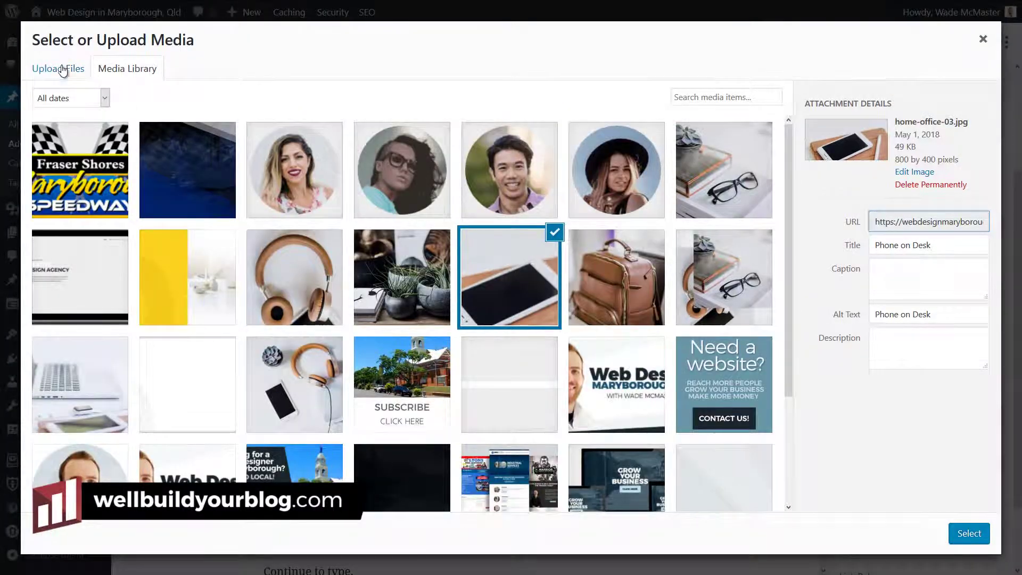
click(59, 69)
click(984, 39)
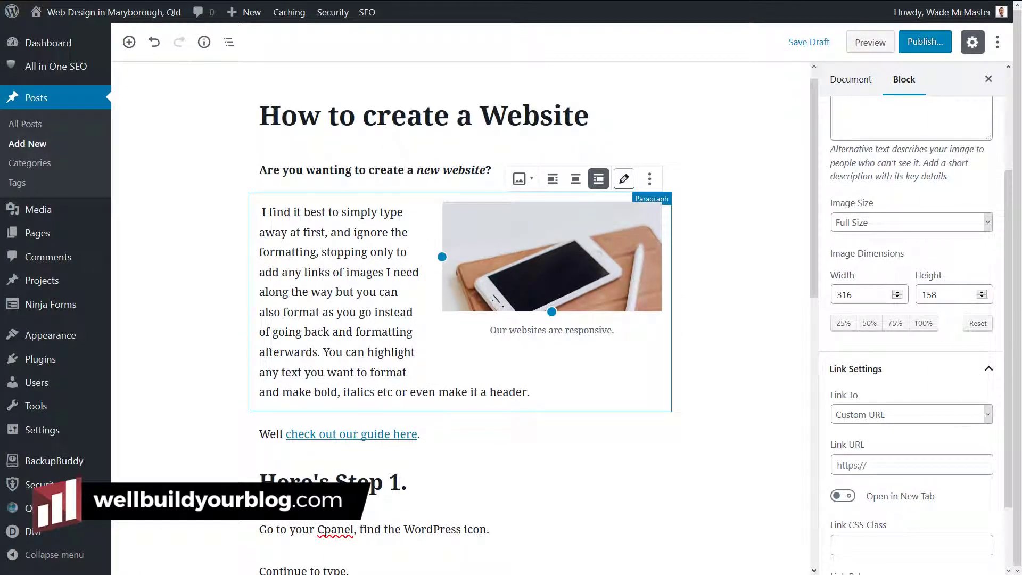
click(446, 530)
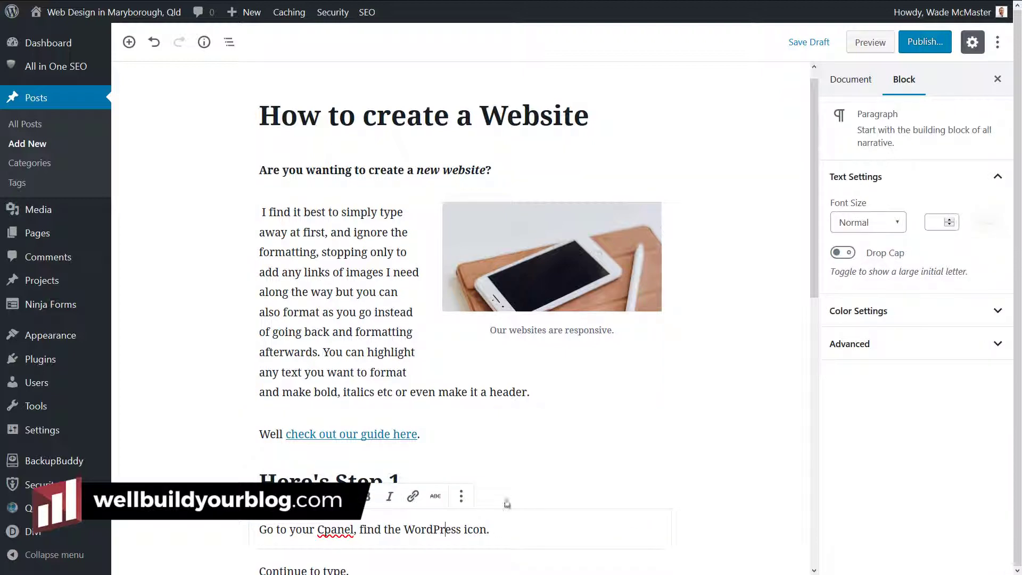
Set the Cpanel paragraph's font size to Medium (20), after trying Small and Huge.
click(535, 535)
scroll(438, 519, down, 3)
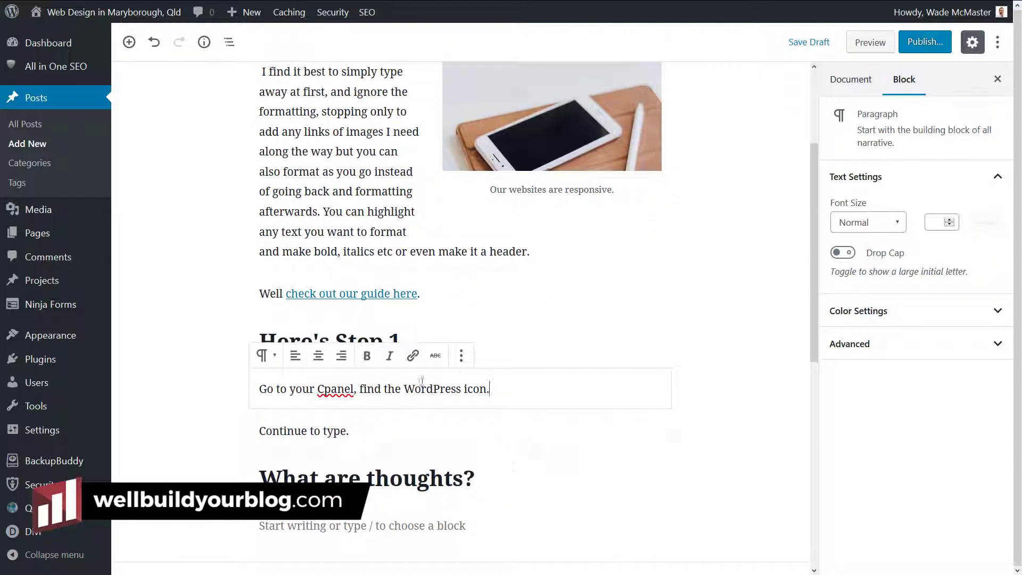
click(901, 225)
click(849, 253)
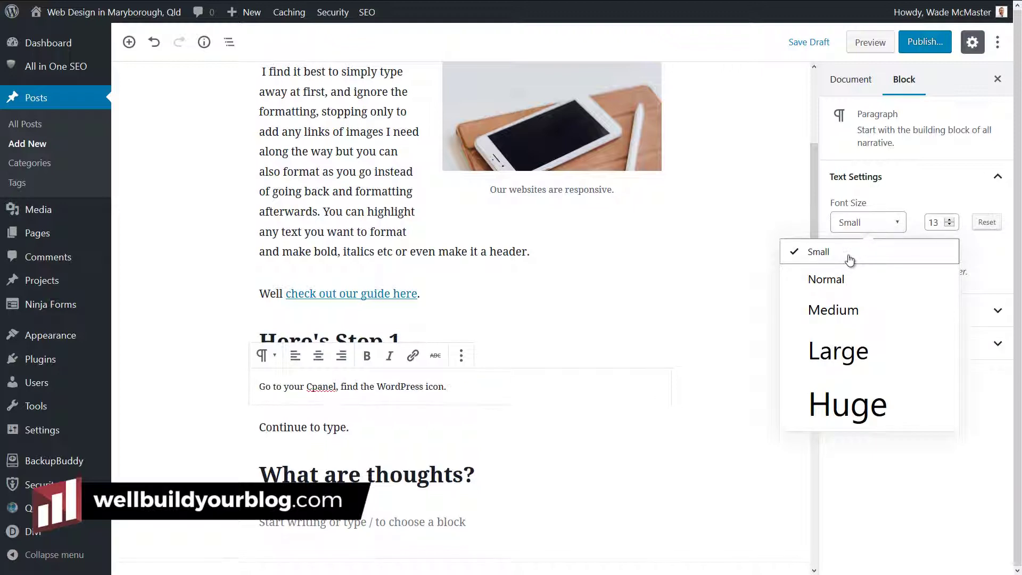
click(894, 226)
click(844, 411)
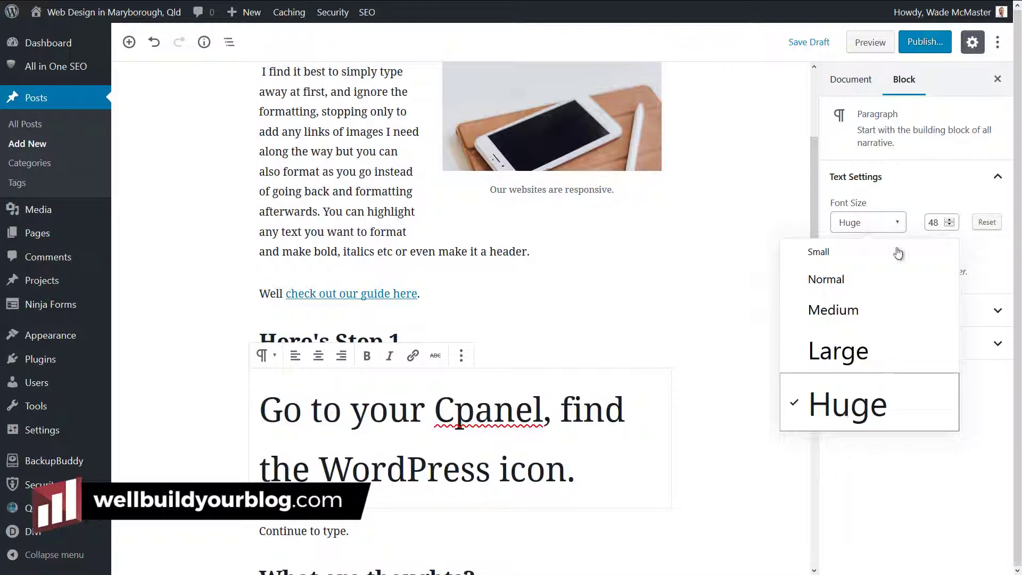
click(897, 226)
click(886, 224)
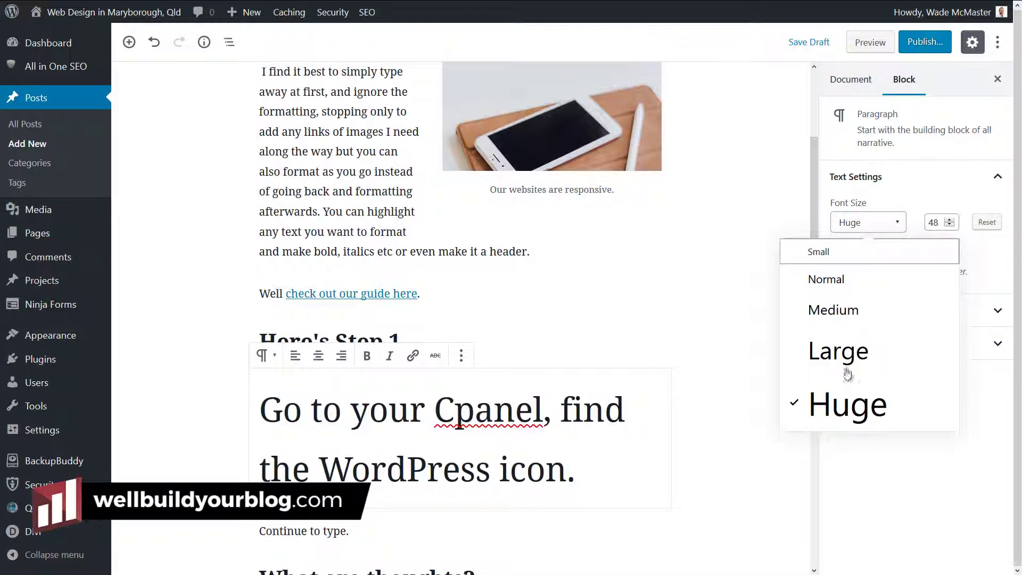
click(951, 220)
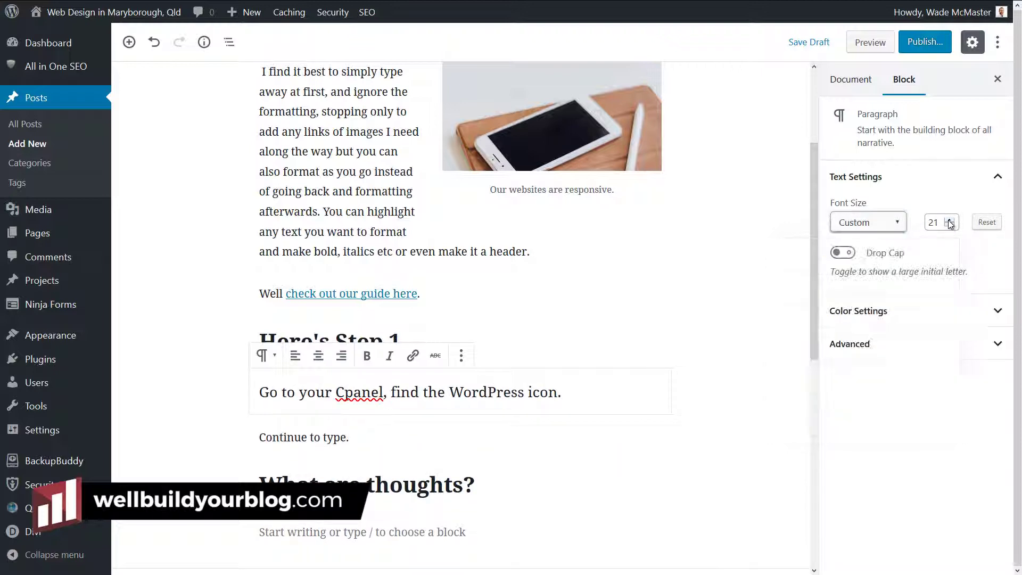
click(950, 226)
click(950, 225)
click(950, 226)
click(950, 226)
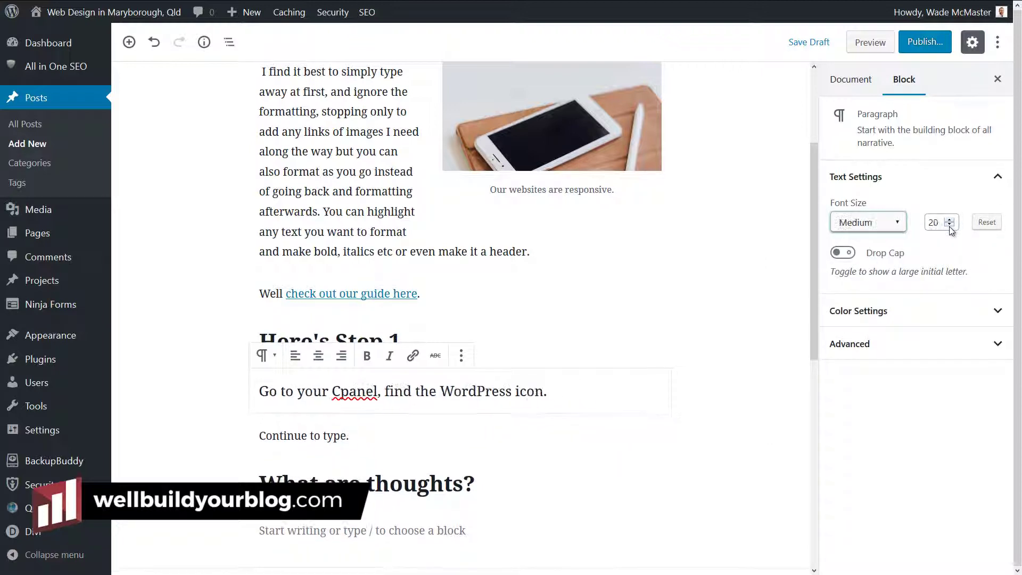
Toggle Drop Cap on and back off for the Cpanel and opening paragraphs.
click(844, 253)
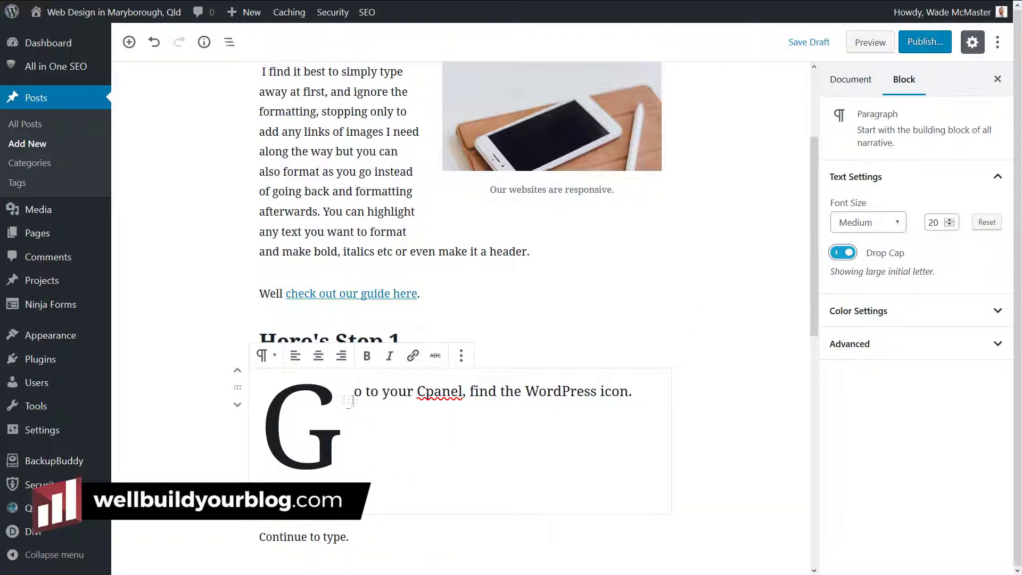
click(845, 253)
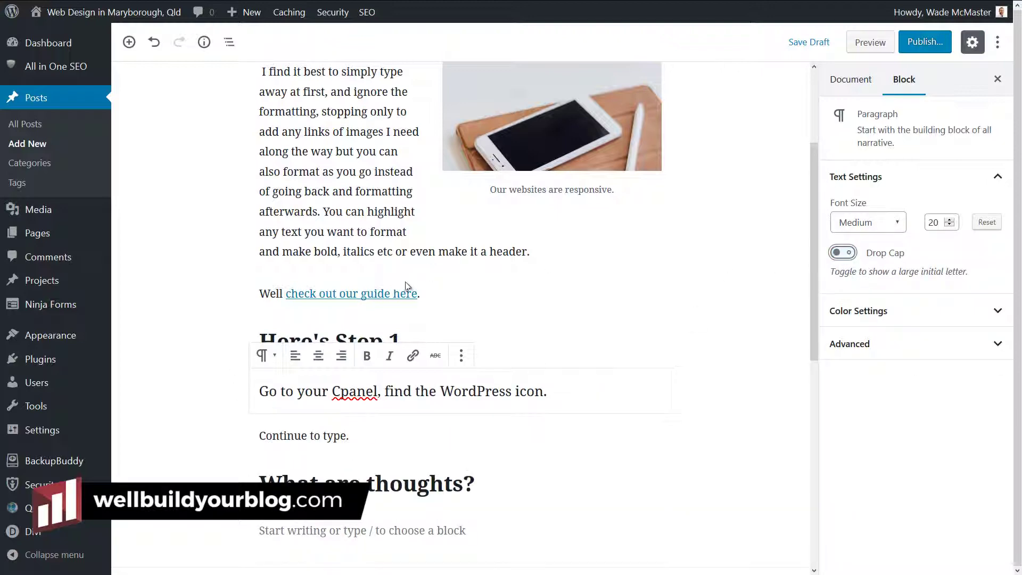
scroll(362, 274, up, 3)
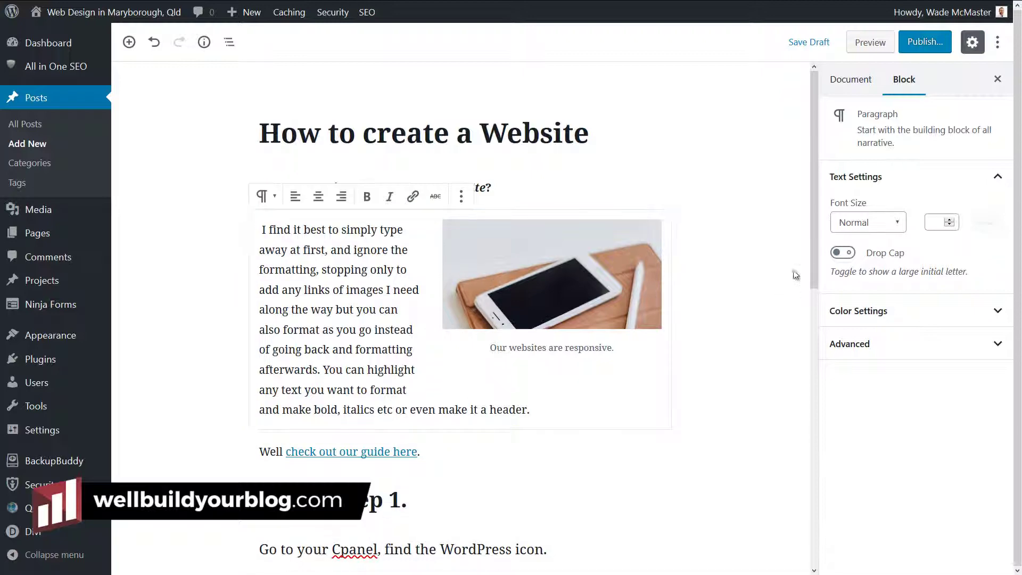
click(844, 253)
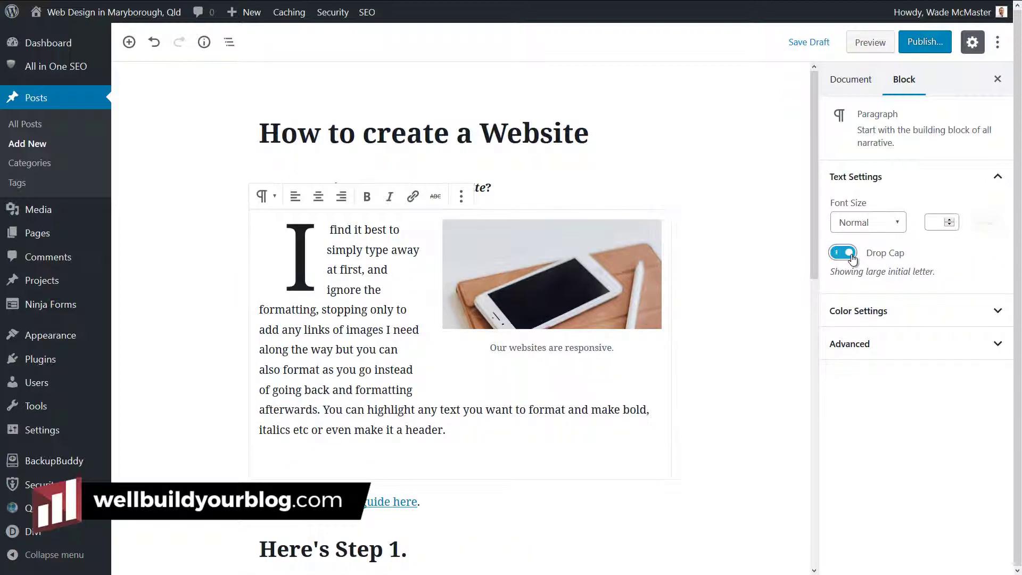
click(851, 254)
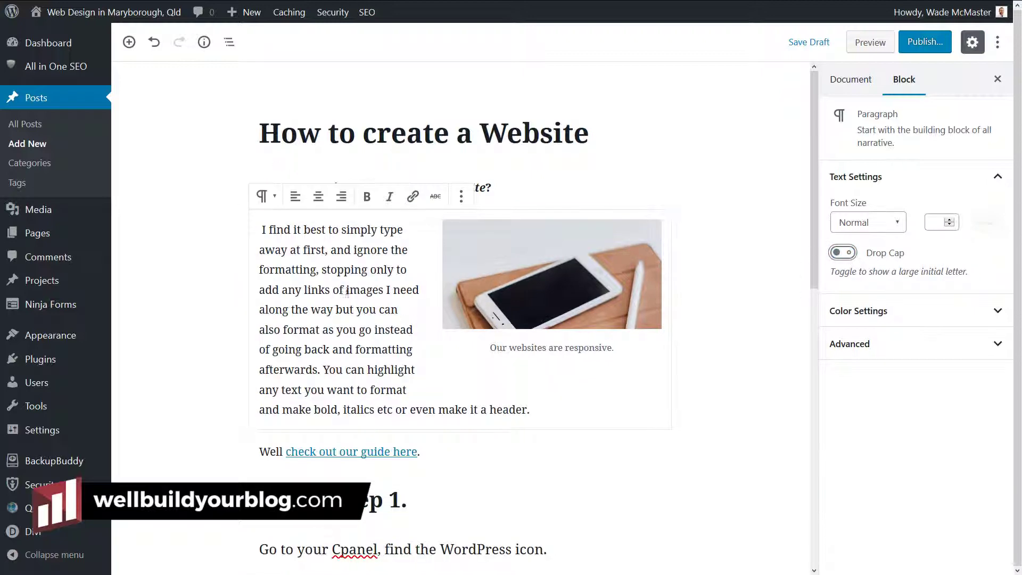
scroll(362, 298, down, 5)
Give the Cpanel paragraph a light green background colour.
click(438, 268)
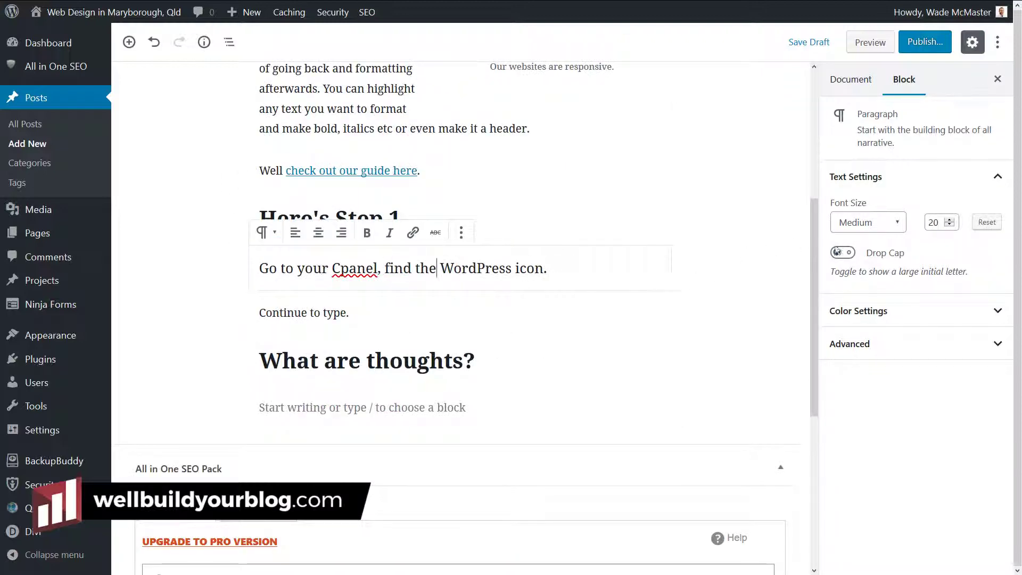
click(971, 316)
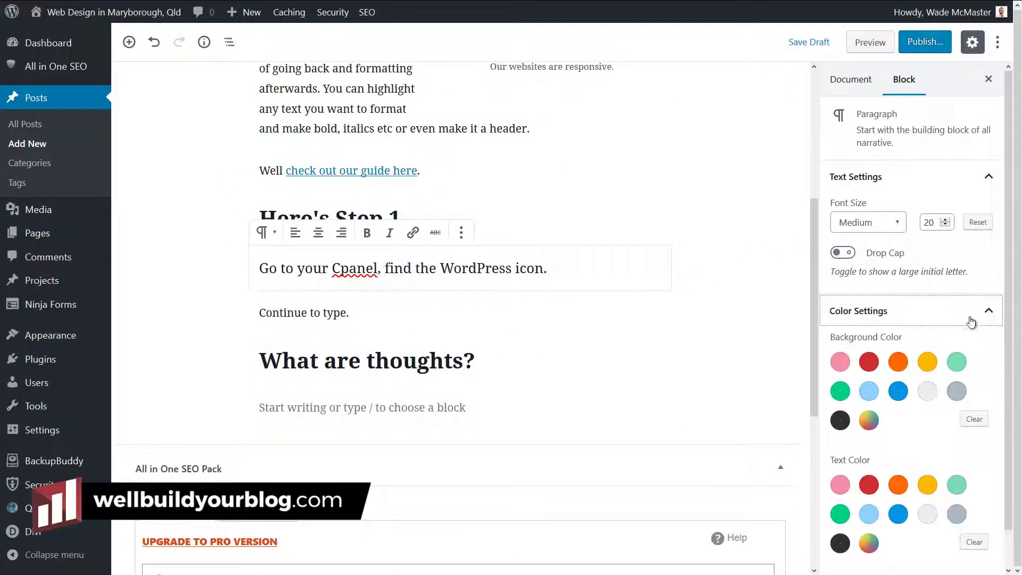
click(959, 366)
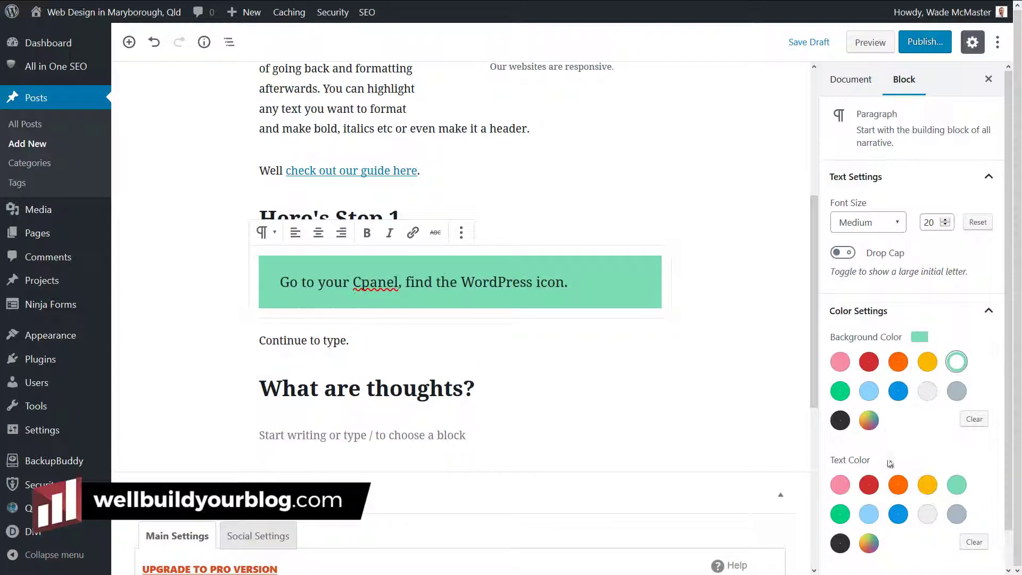
scroll(870, 405, down, 1)
Set the paragraph's text colour to a custom dark green (#01412a).
click(900, 480)
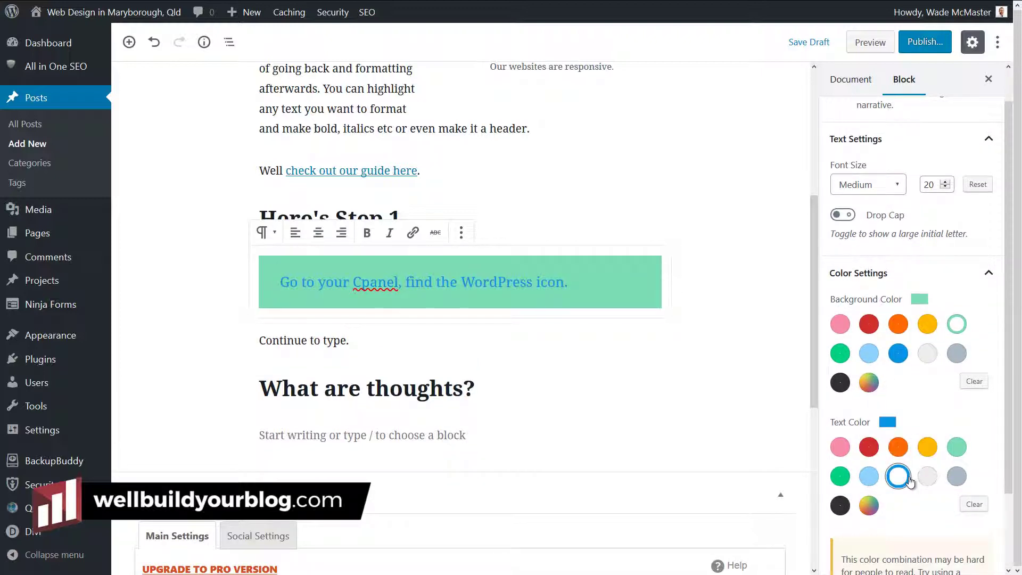
click(840, 476)
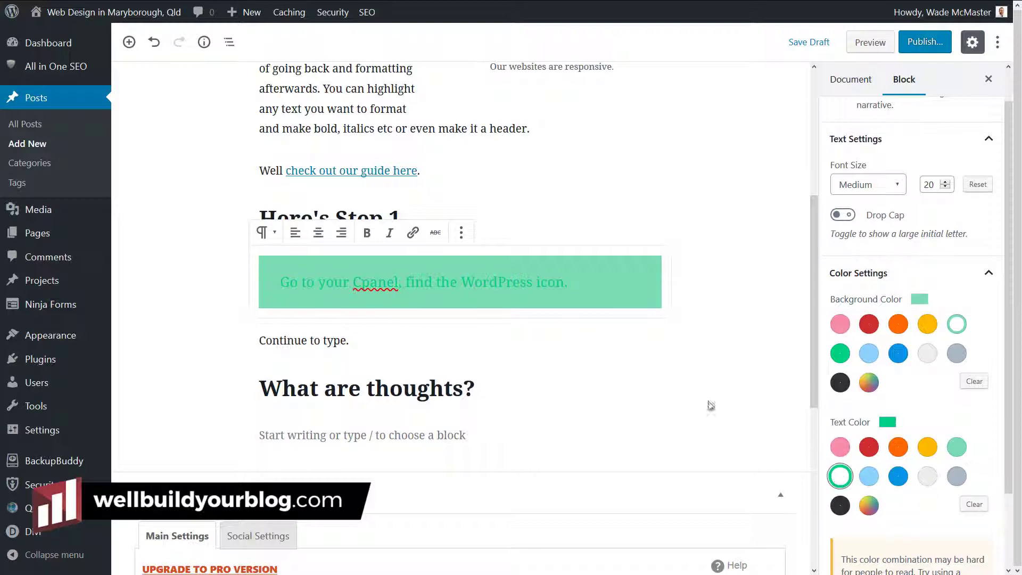
click(869, 506)
drag(947, 351, 957, 391)
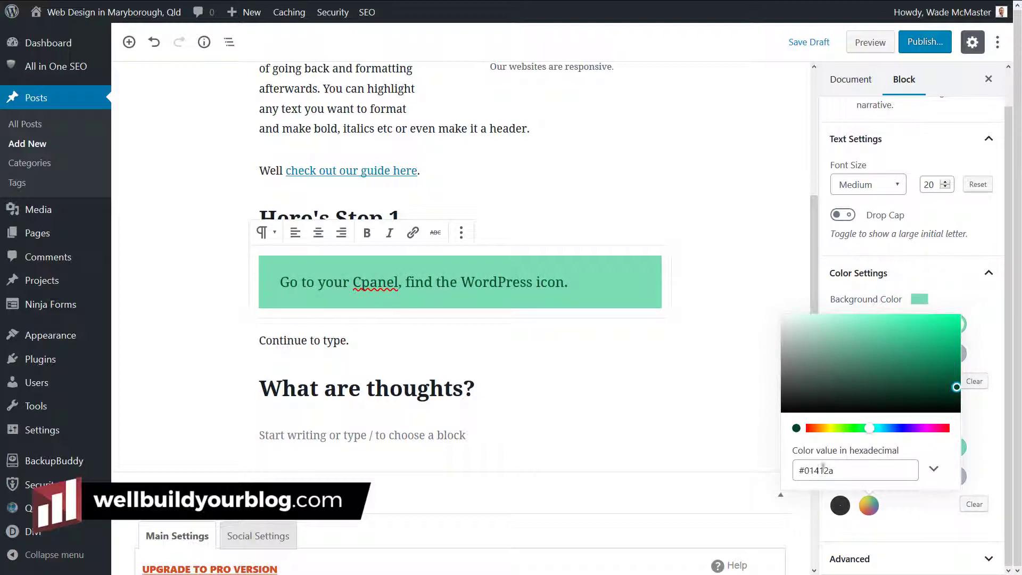
click(994, 474)
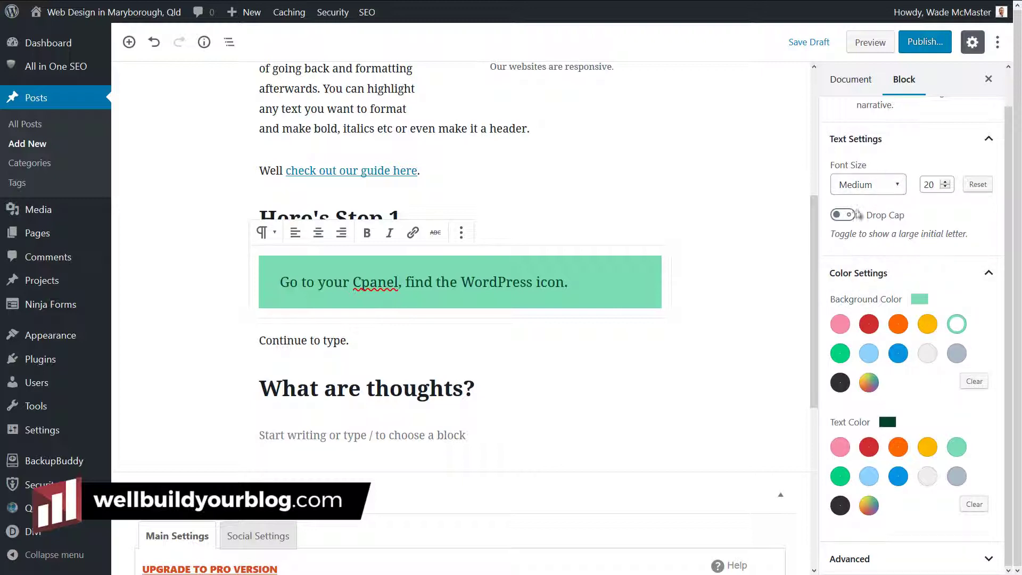
click(990, 559)
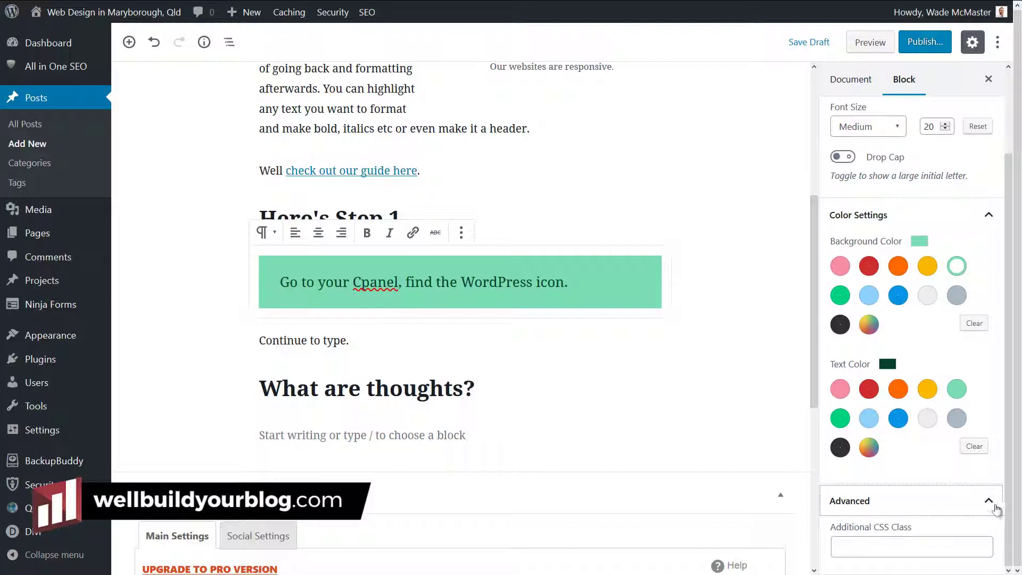
scroll(966, 320, up, 2)
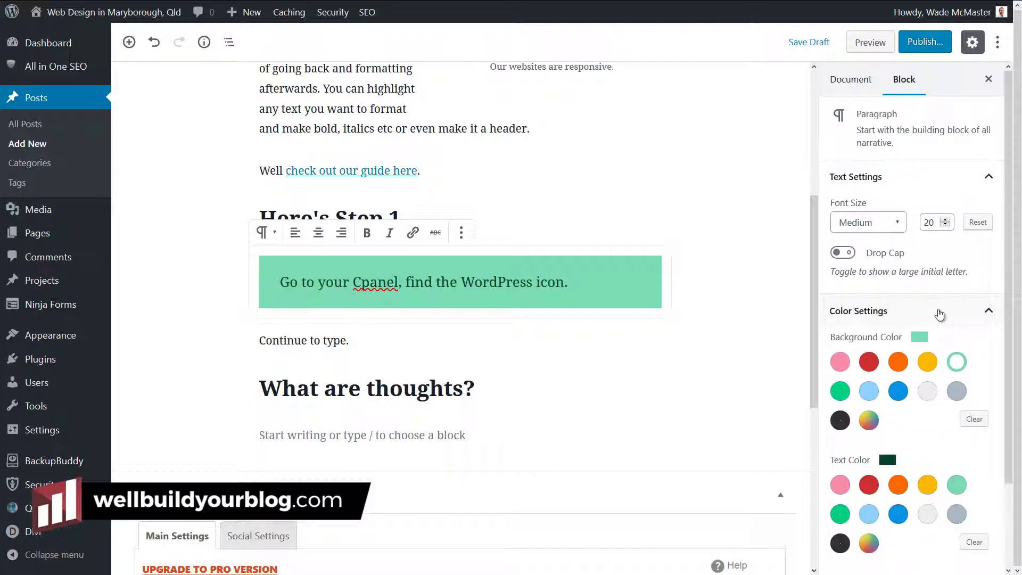
Select the leftover 'Continue to type.' paragraph and switch it to Edit as HTML.
click(720, 250)
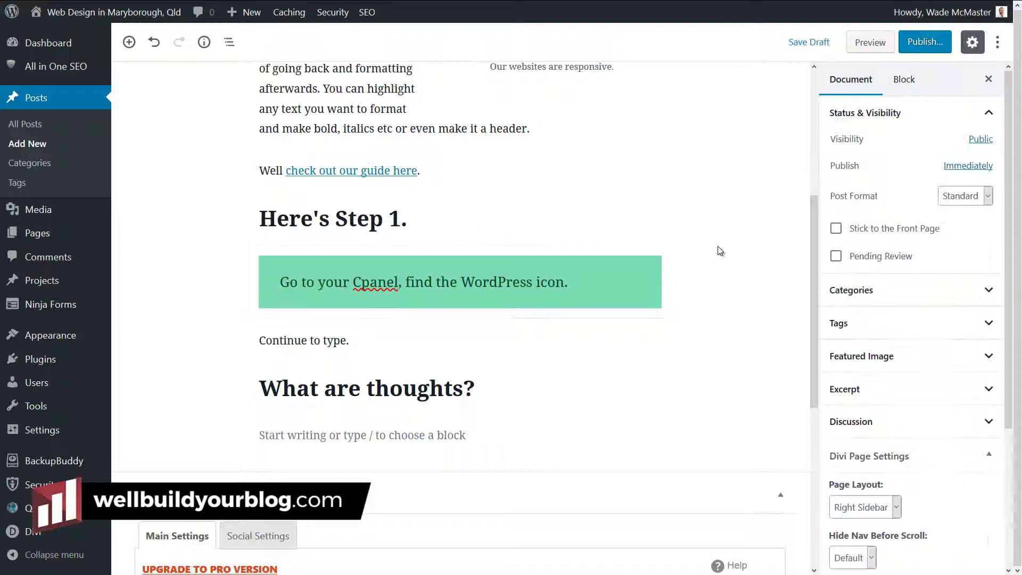
scroll(678, 298, up, 5)
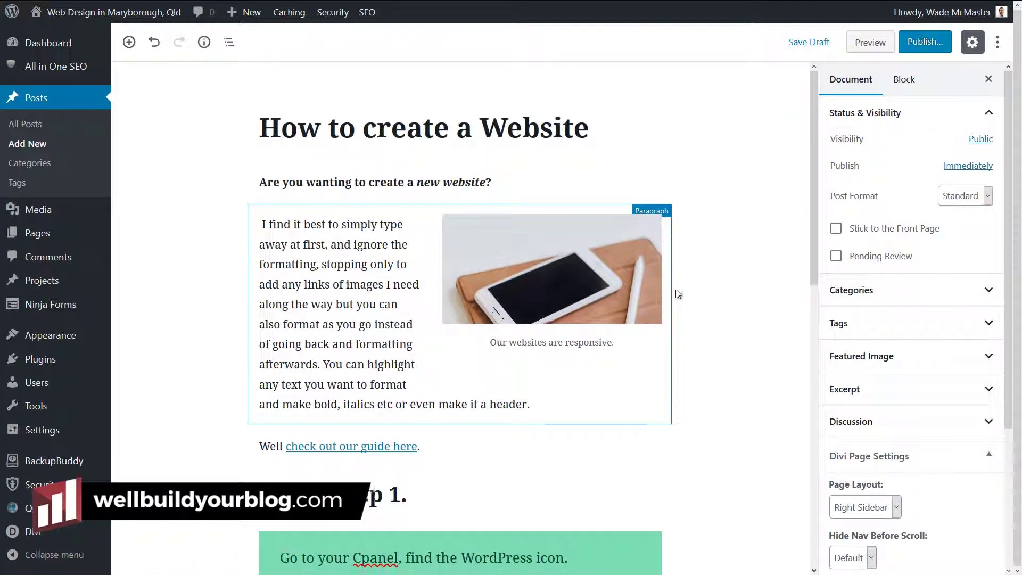
scroll(678, 294, down, 6)
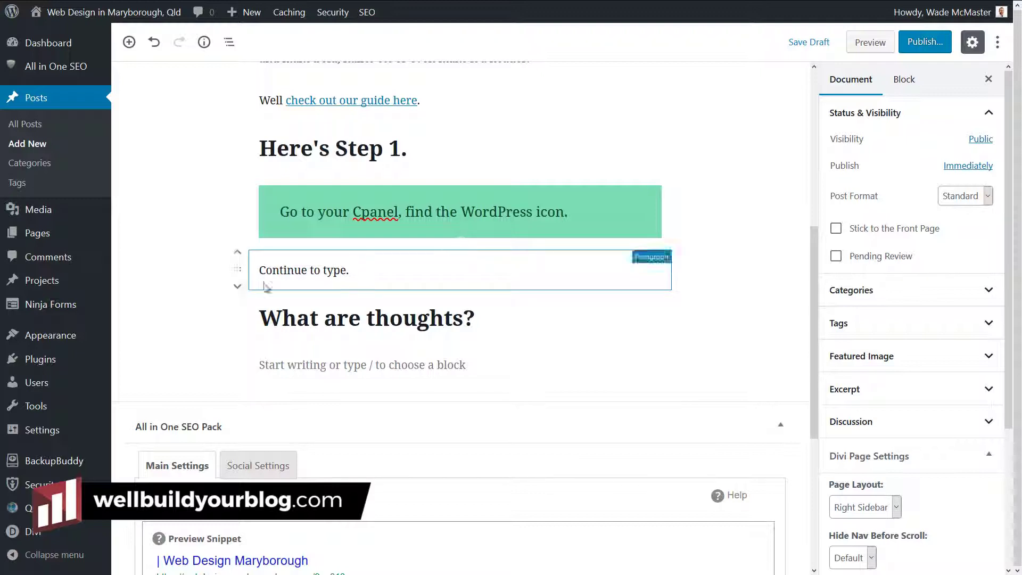
click(368, 266)
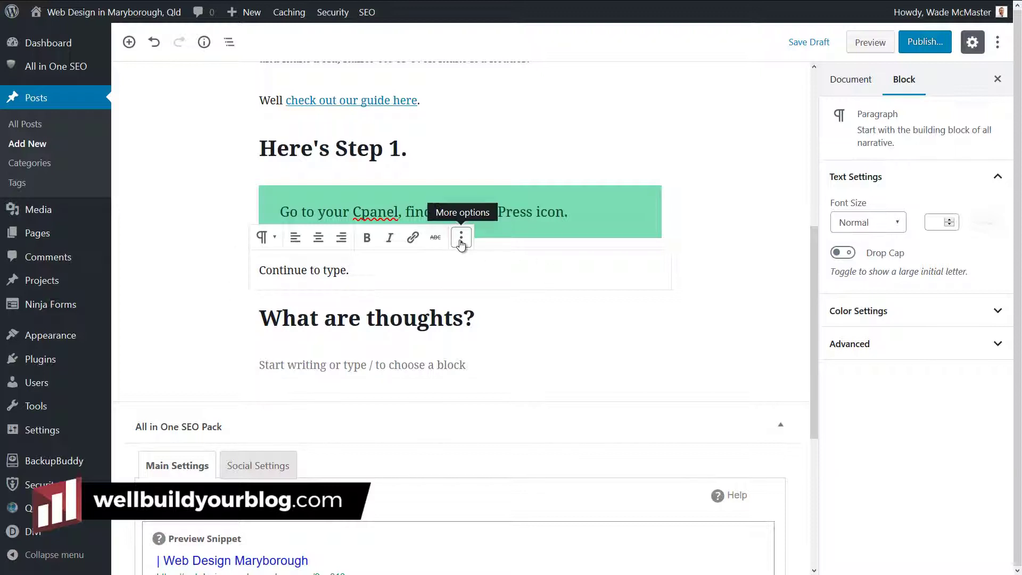
click(461, 238)
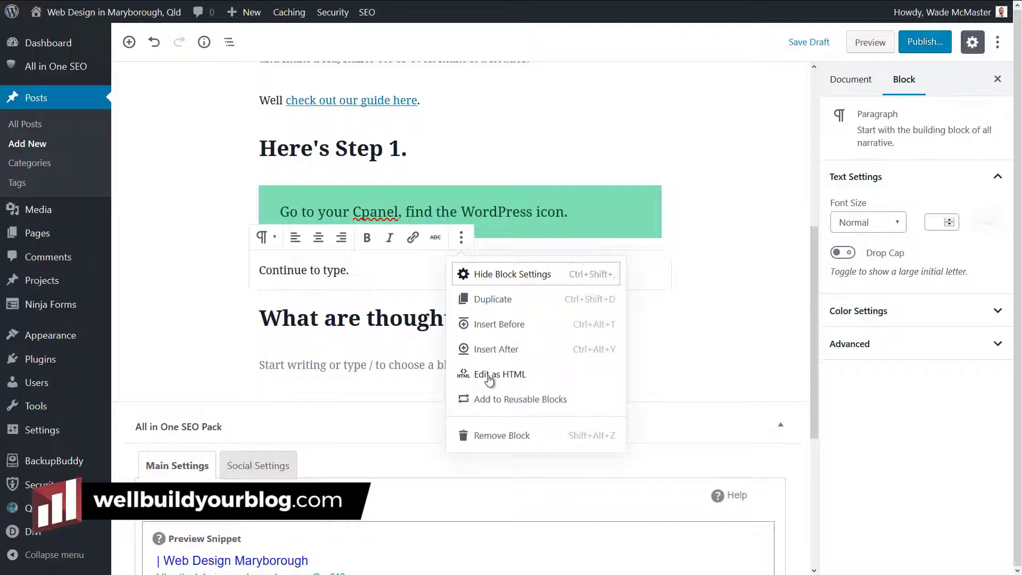
click(489, 375)
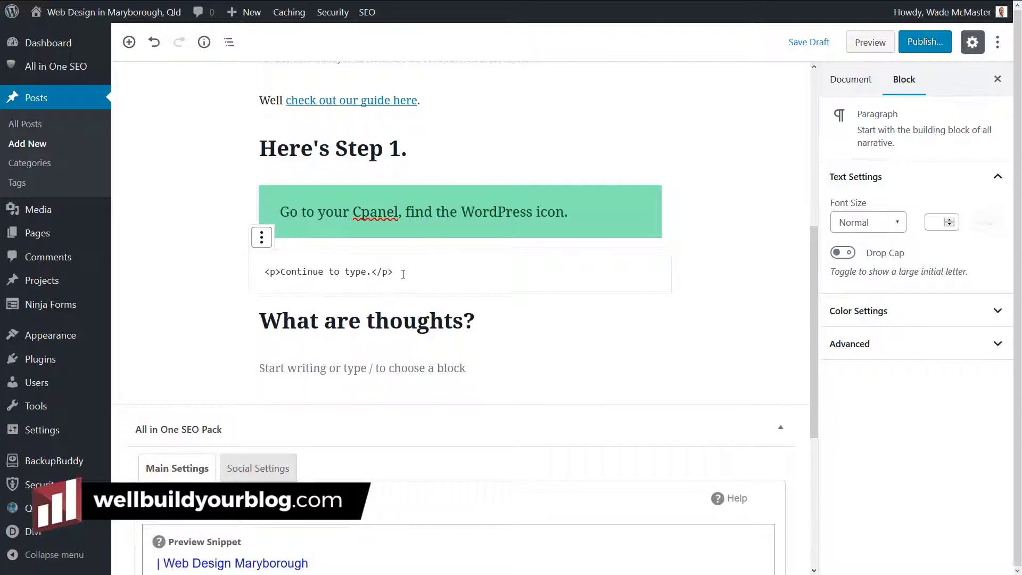
Remove the 'Continue to type.' block from the post with Remove Block.
click(261, 237)
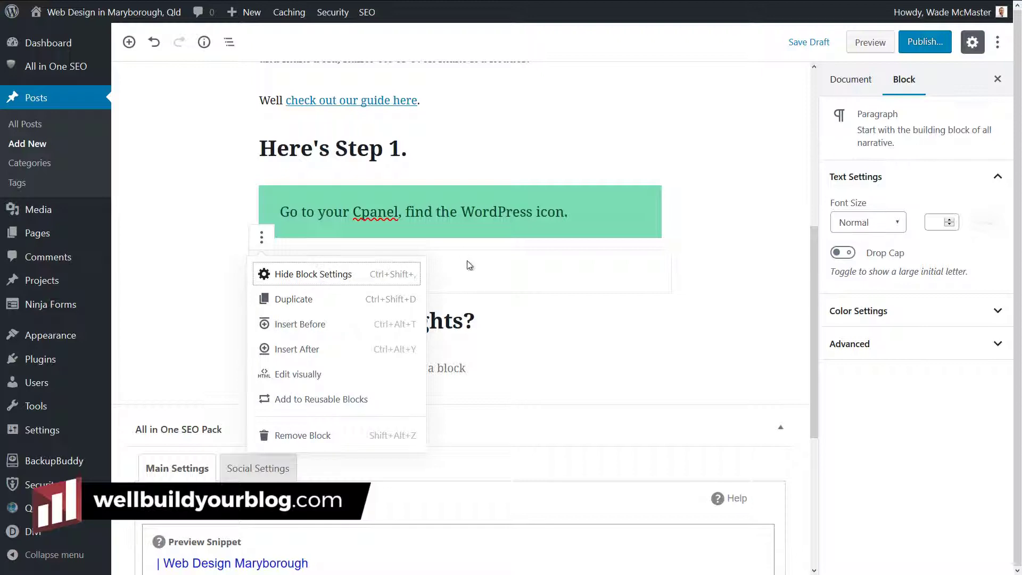
click(320, 269)
click(262, 239)
click(319, 437)
click(692, 251)
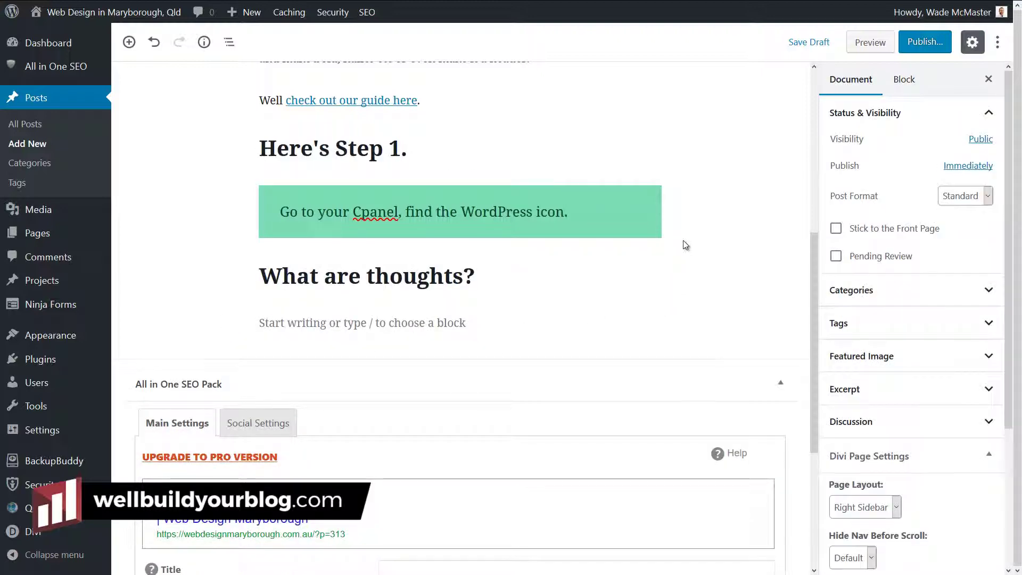
Save 'How to create a Website' with Save Draft and scroll through the saved body.
scroll(677, 242, up, 6)
scroll(673, 237, down, 5)
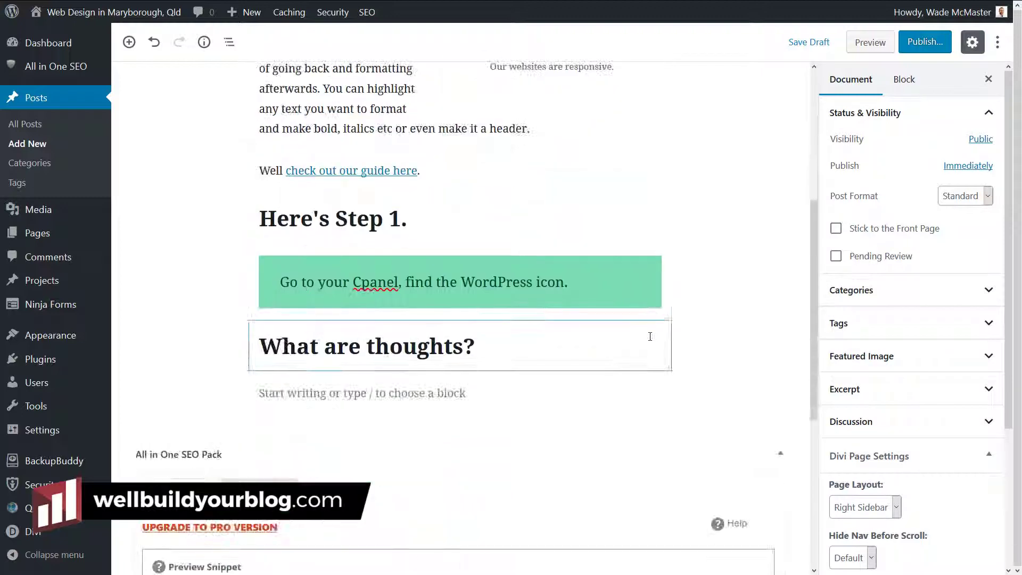
scroll(650, 298, up, 5)
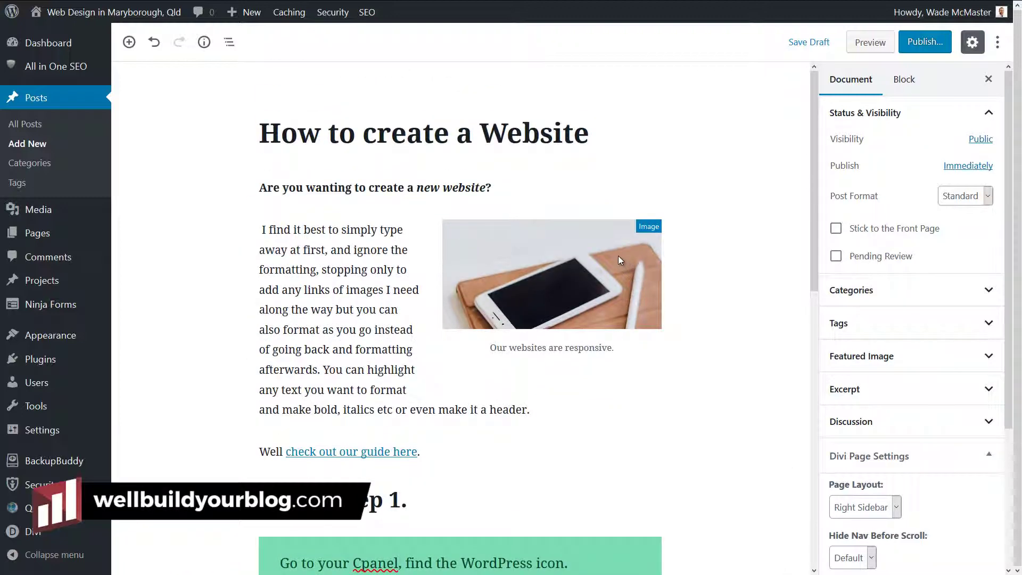
click(815, 42)
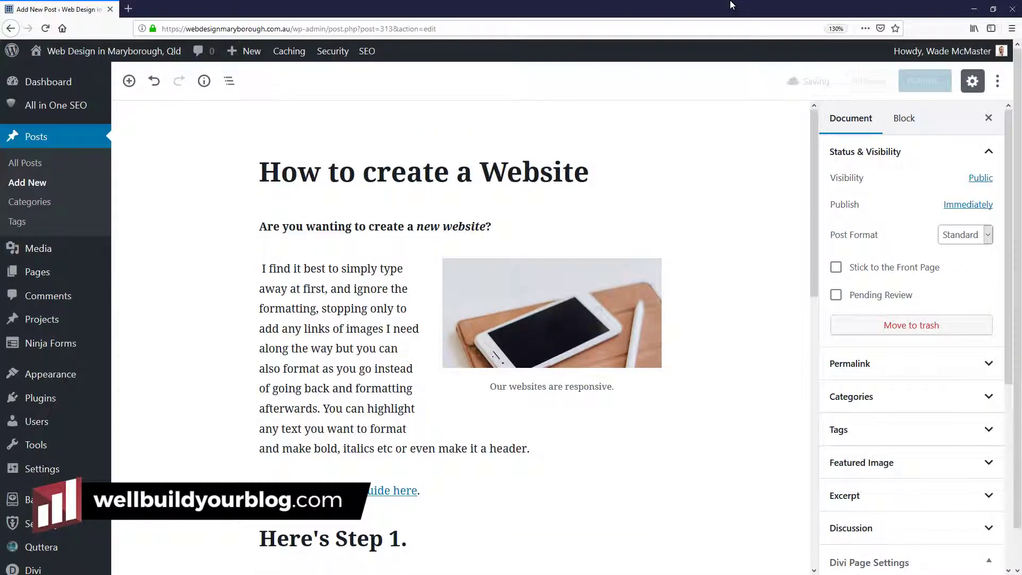
scroll(677, 191, down, 3)
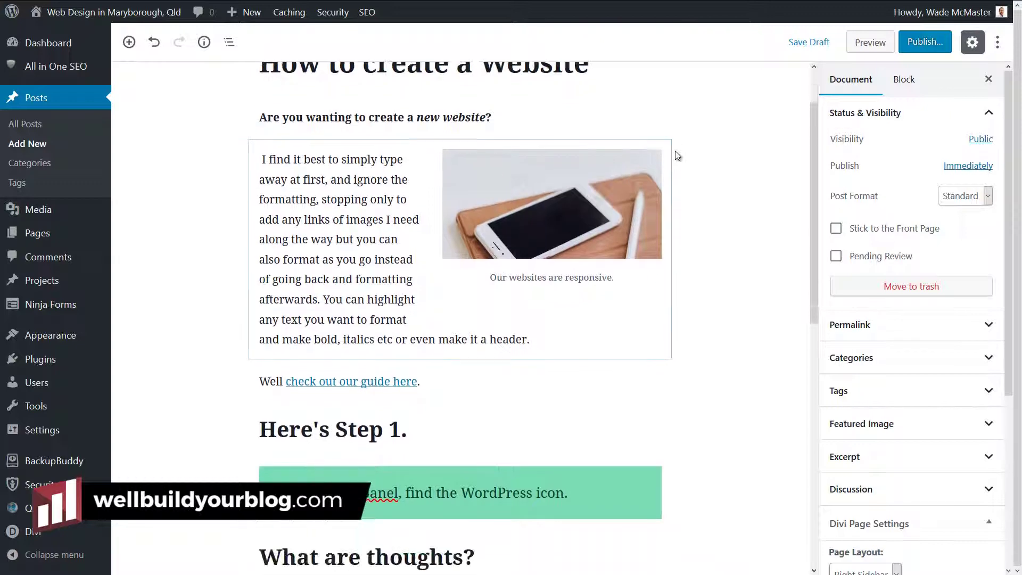
scroll(677, 160, down, 5)
scroll(624, 71, up, 5)
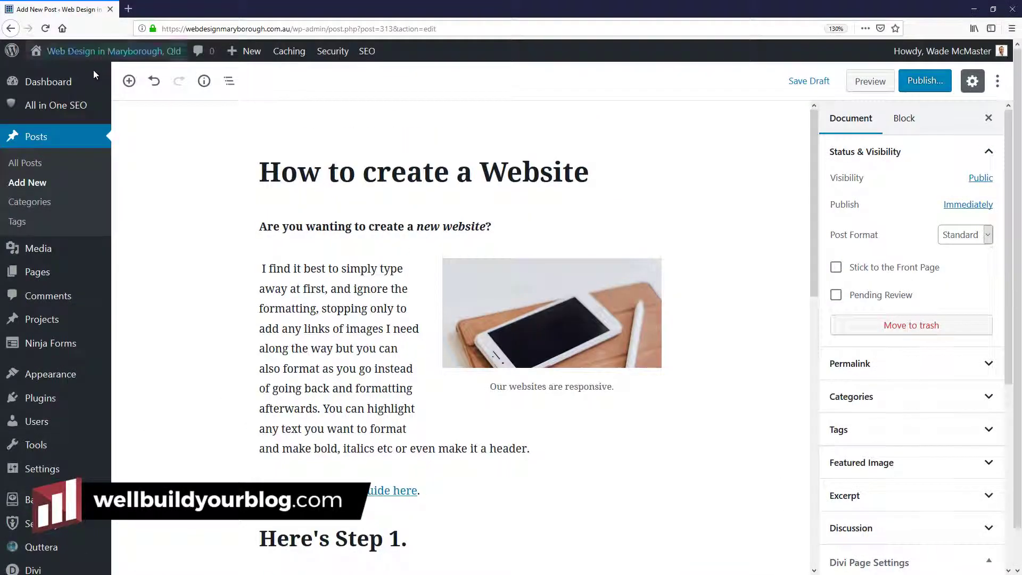
mouse_move(60, 51)
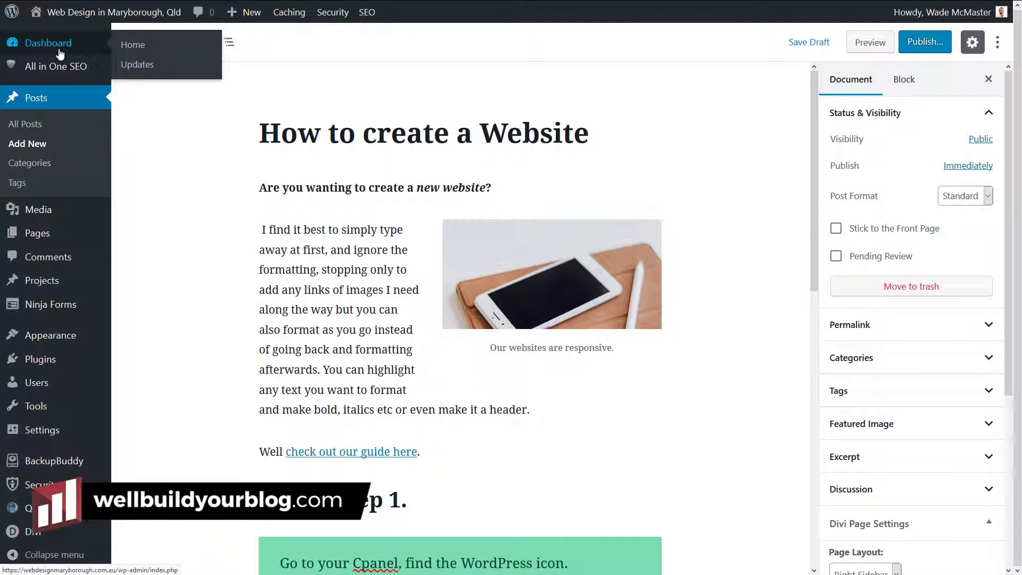
Reopen the 'How to create a Website' draft in the editor from the All Posts list.
click(60, 53)
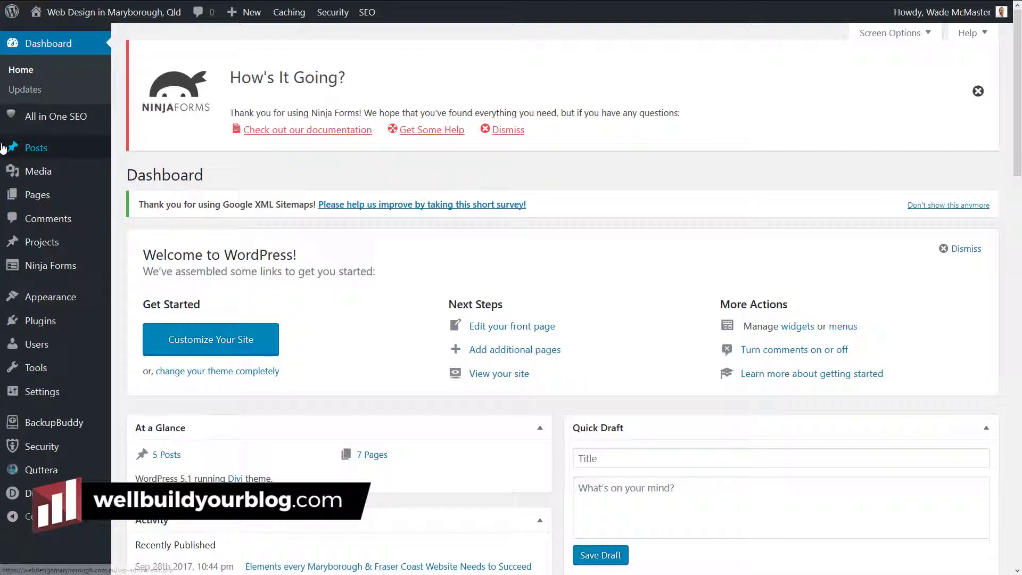
mouse_move(36, 151)
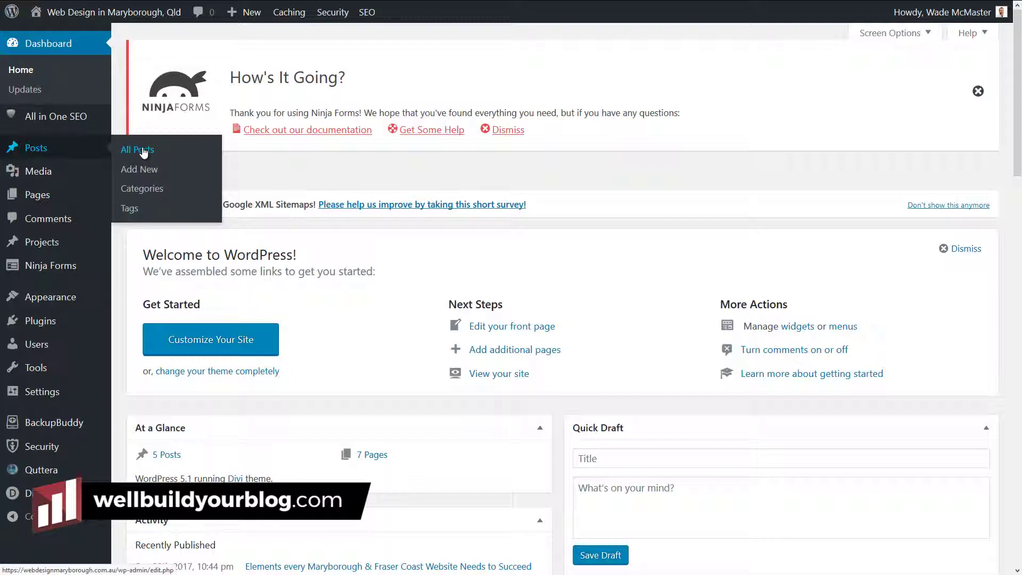
click(144, 152)
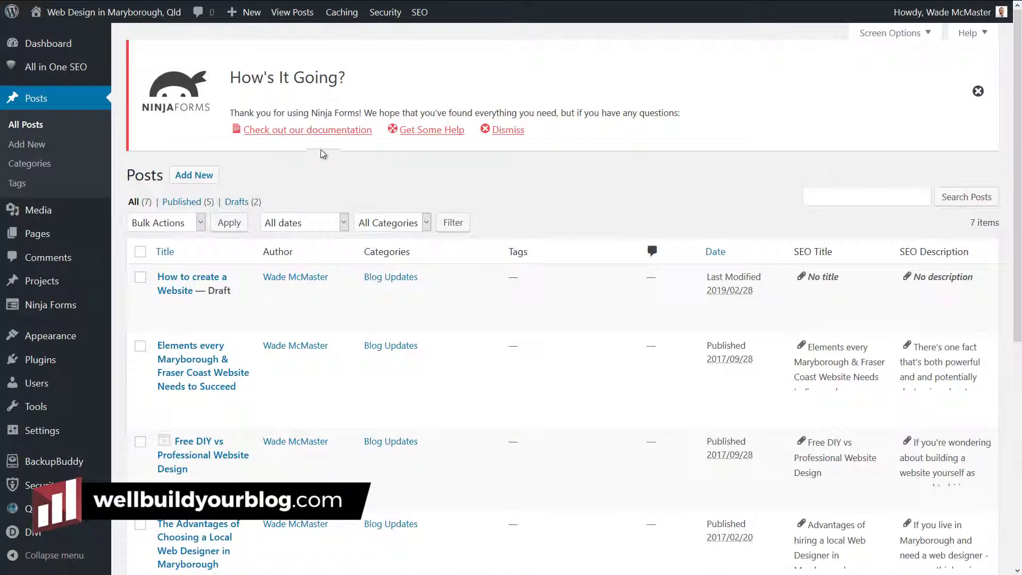
mouse_move(174, 285)
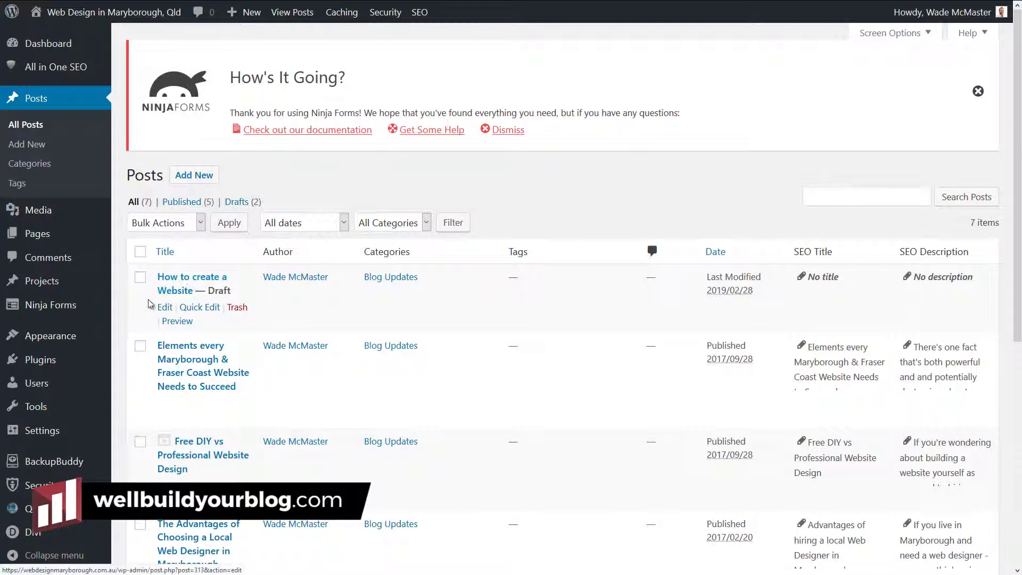
click(182, 286)
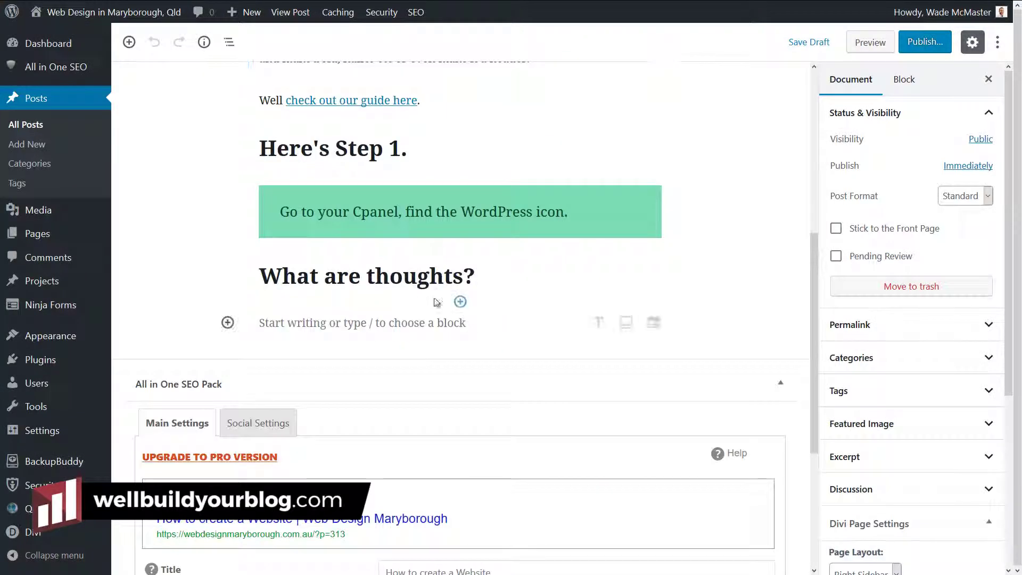
scroll(427, 314, up, 5)
scroll(427, 313, down, 5)
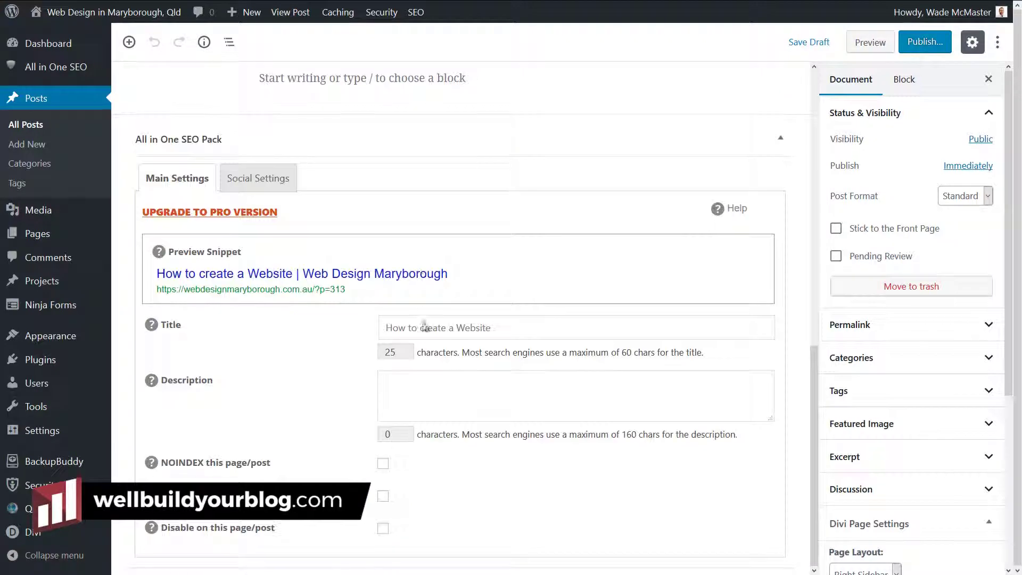
scroll(426, 267, up, 5)
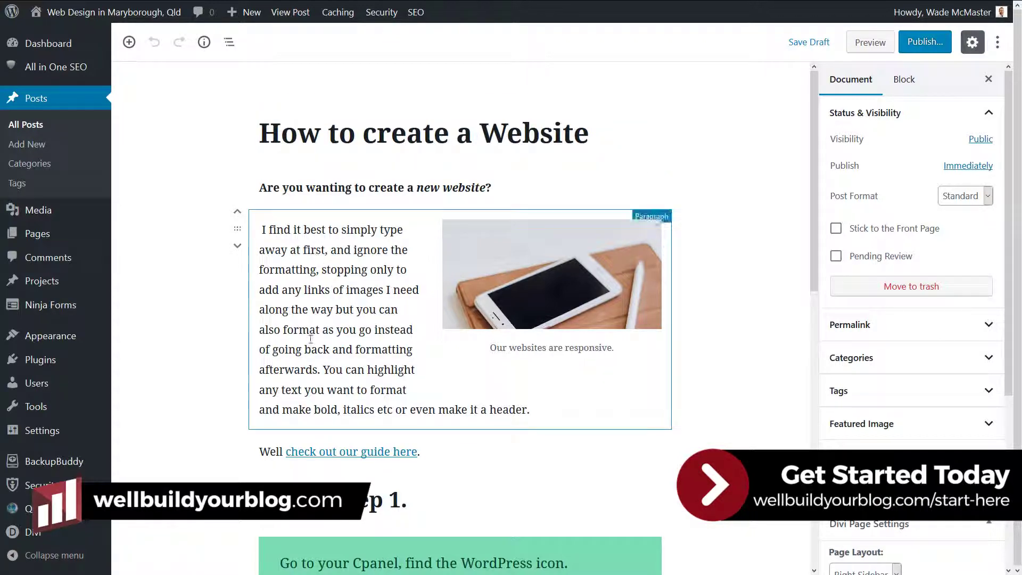
scroll(413, 378, down, 3)
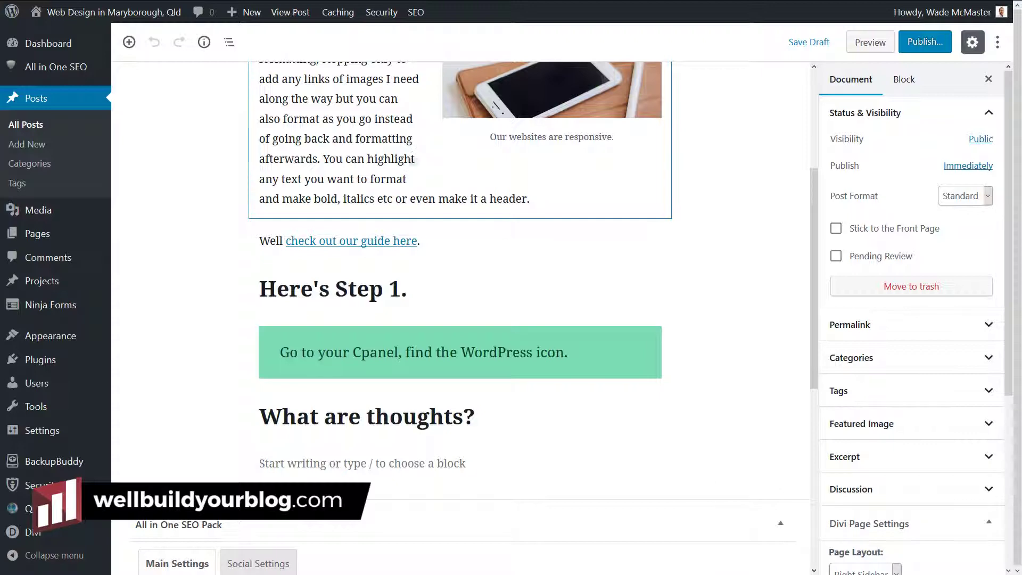
scroll(446, 246, down, 4)
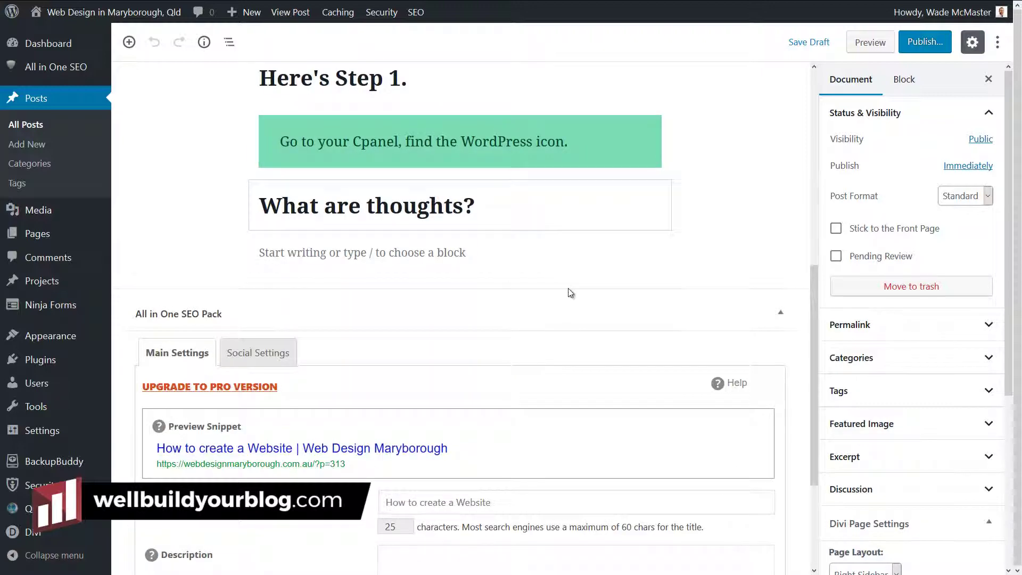
scroll(570, 292, up, 5)
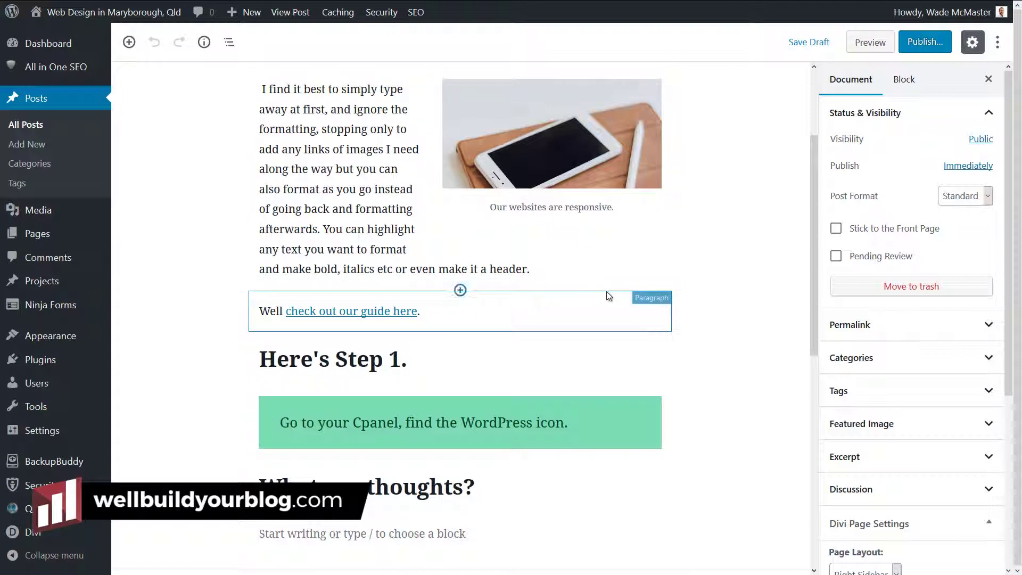
scroll(557, 267, down, 8)
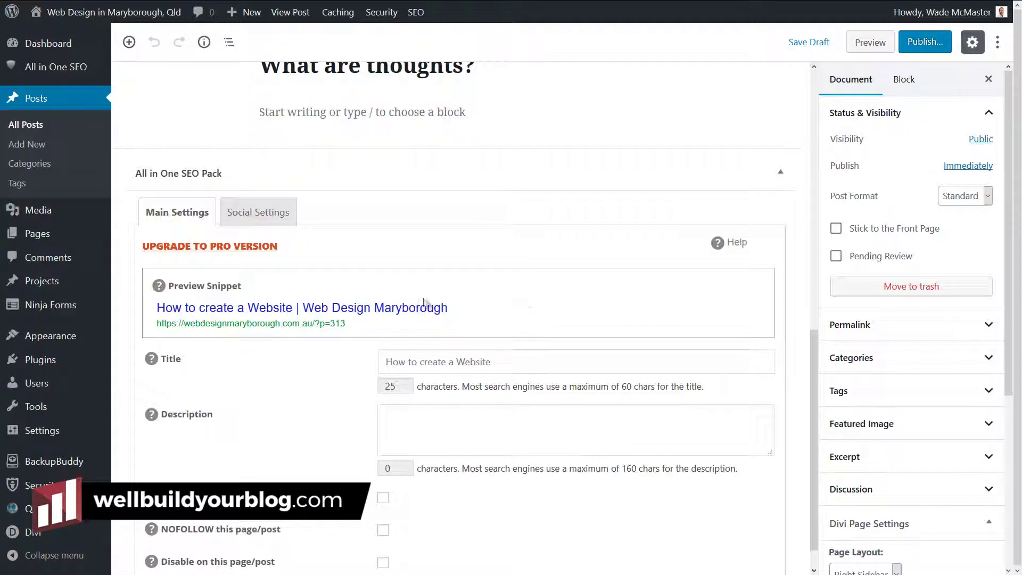
scroll(509, 308, up, 3)
scroll(489, 210, down, 4)
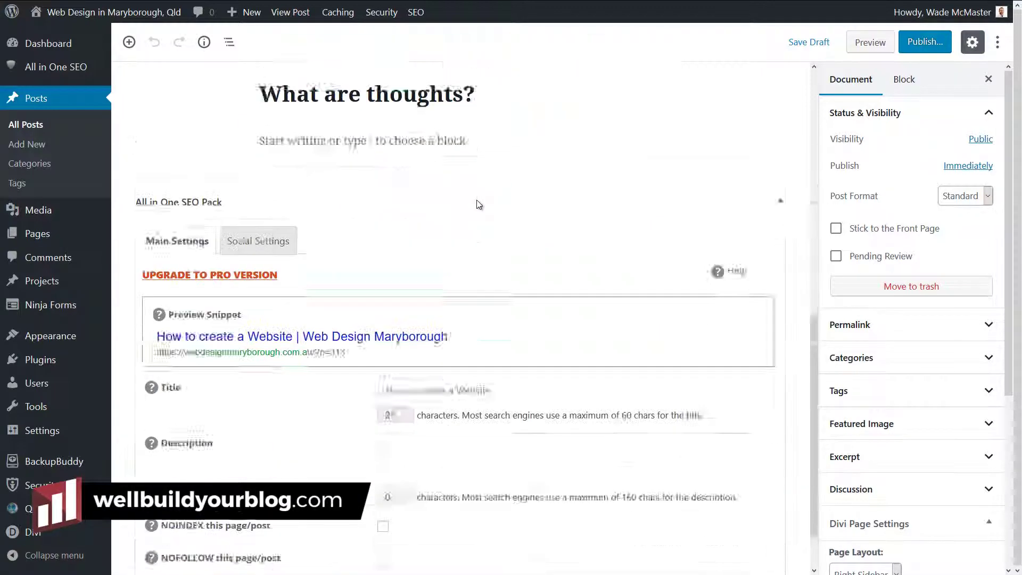
click(437, 328)
click(434, 395)
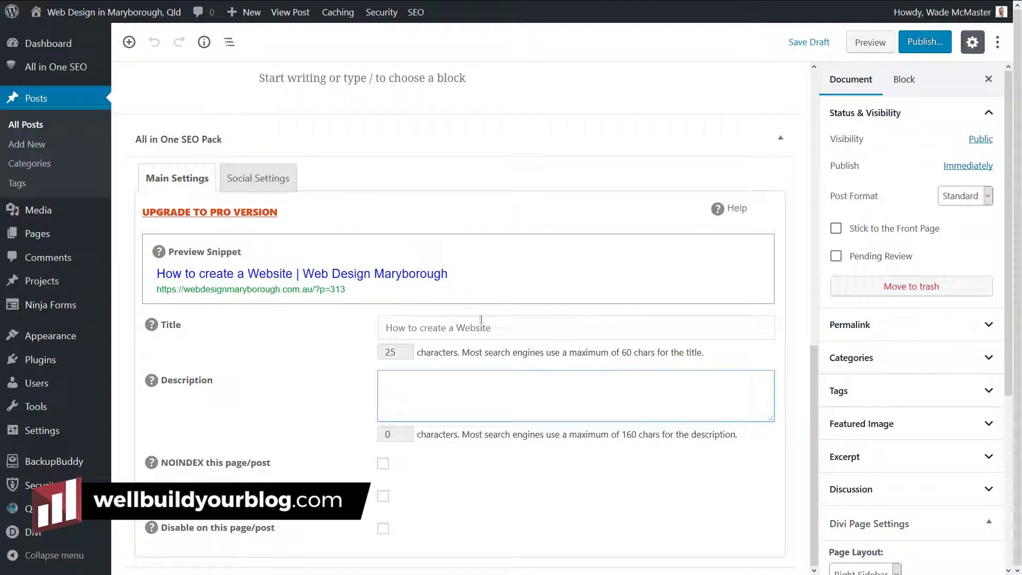
scroll(498, 336, up, 10)
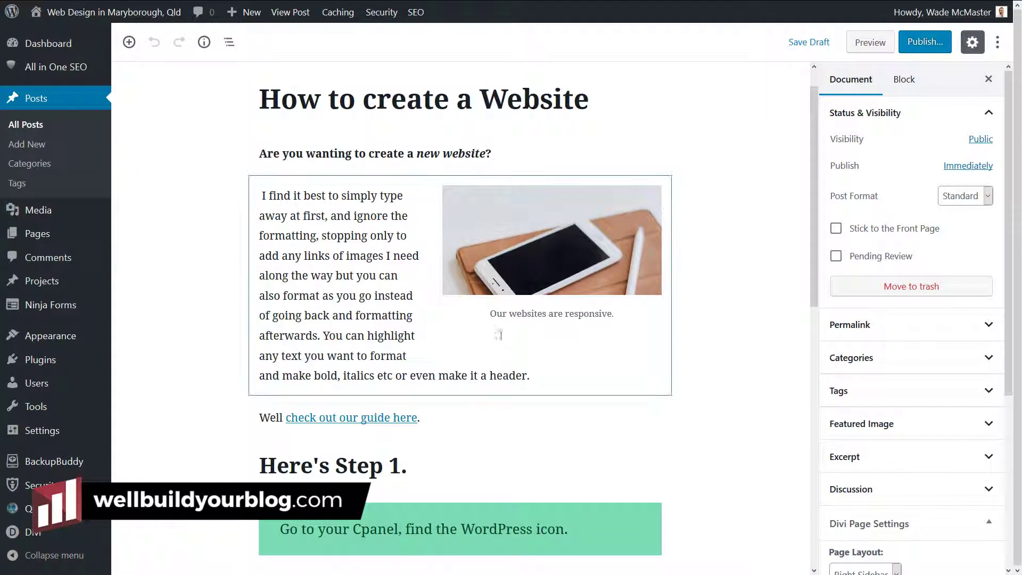
Publish 'How to create a Website' immediately with Public visibility.
click(924, 42)
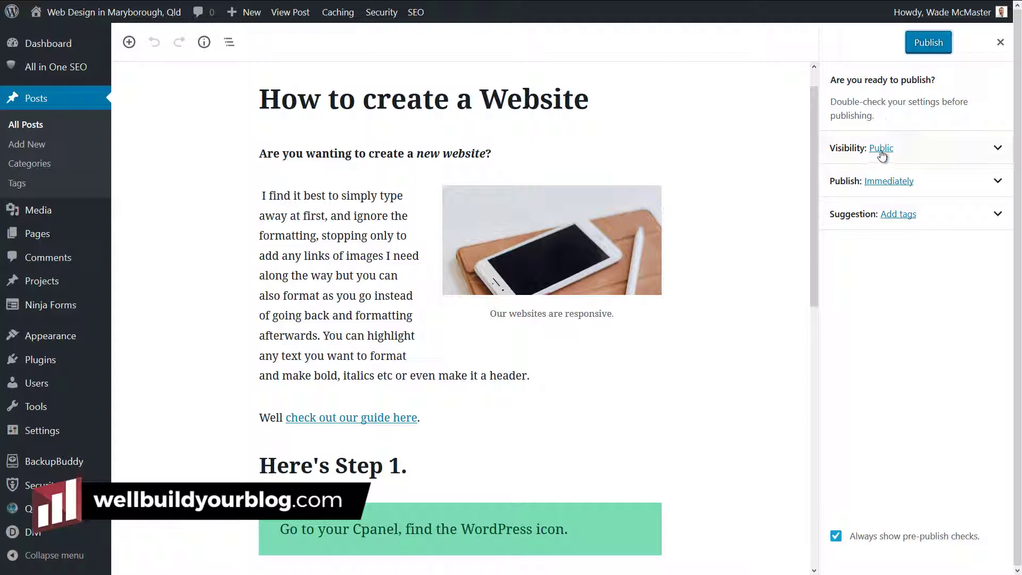
click(998, 148)
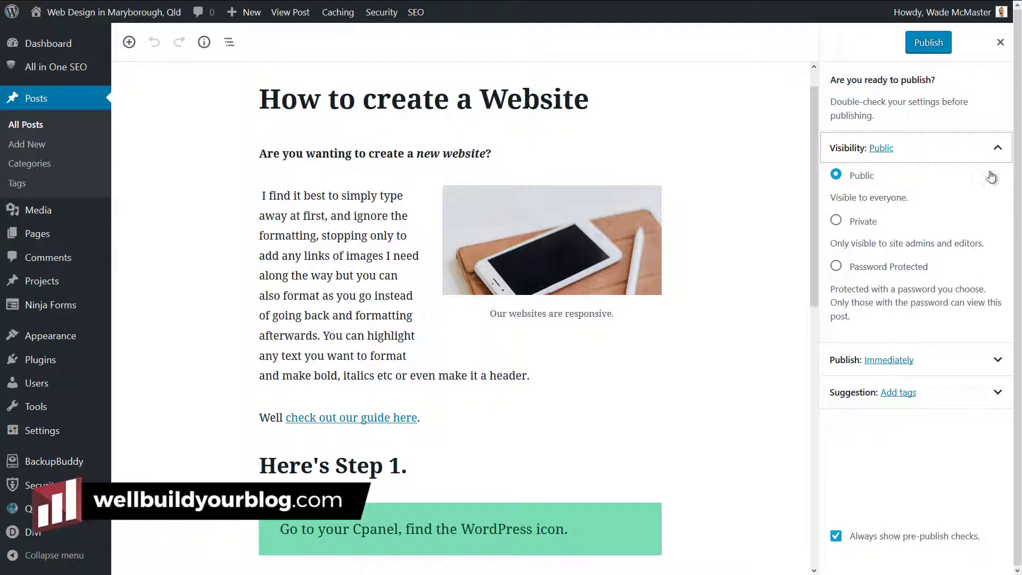
click(998, 148)
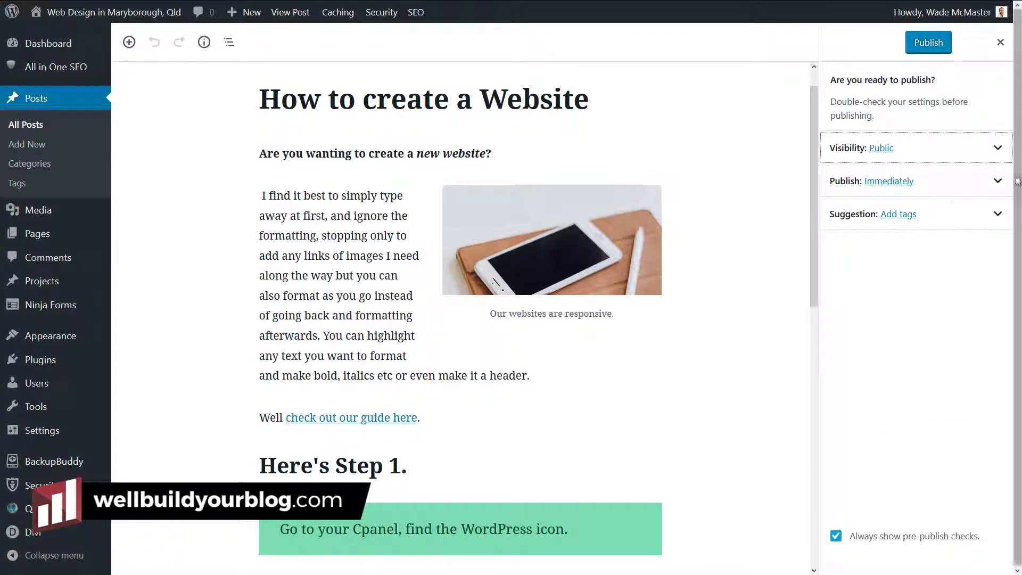
click(999, 183)
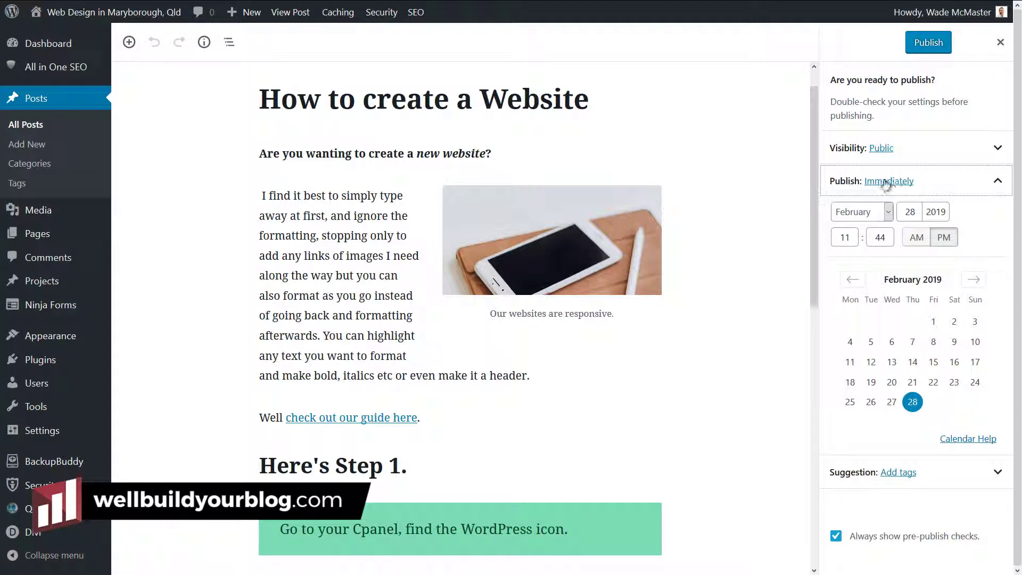
click(933, 47)
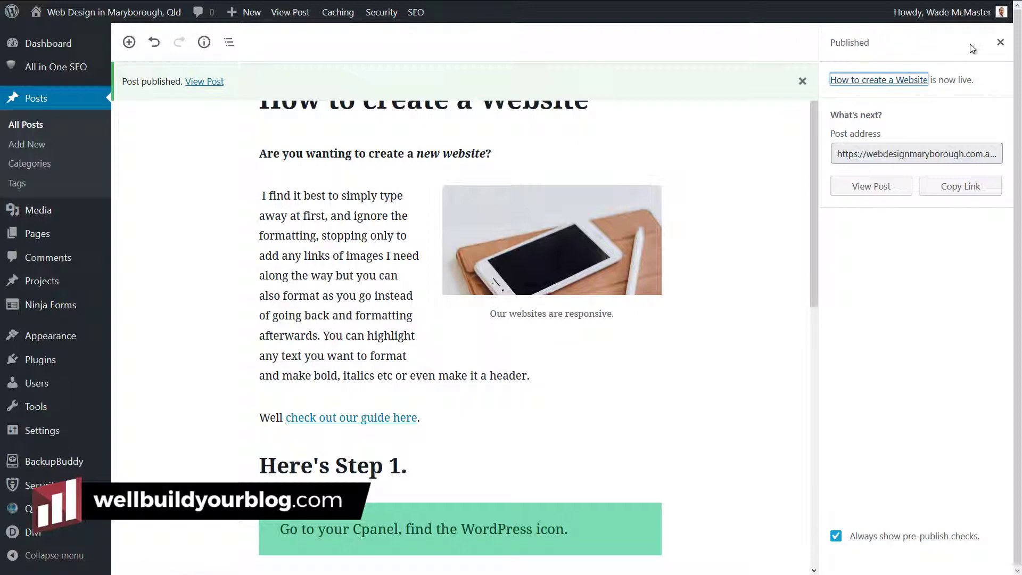
click(1001, 42)
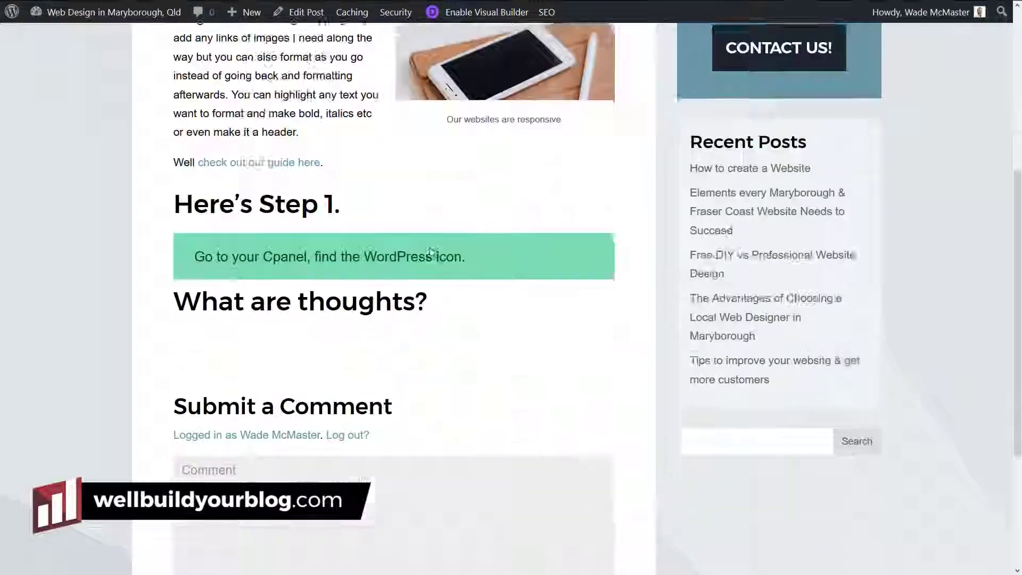
scroll(436, 279, up, 8)
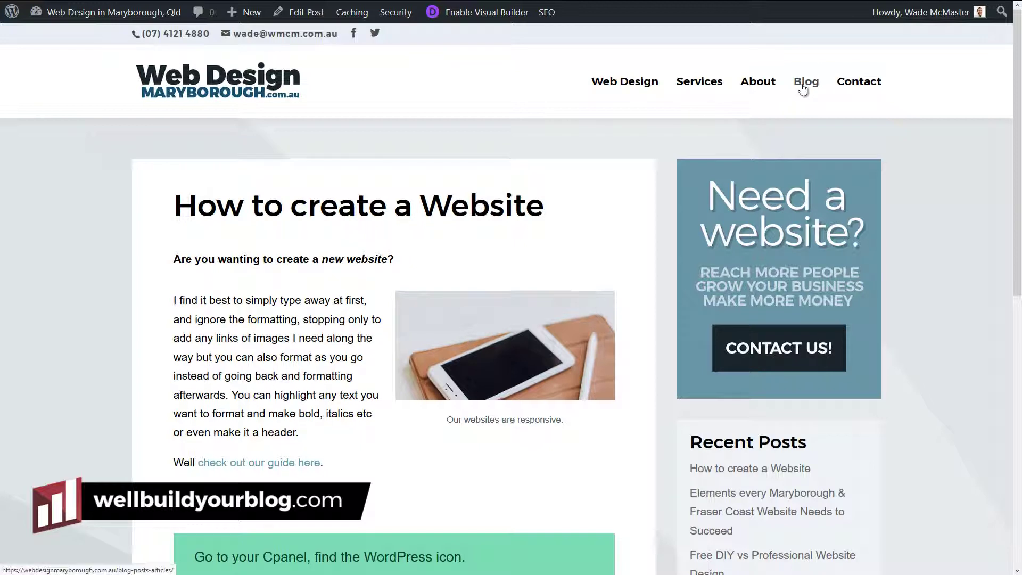
click(803, 89)
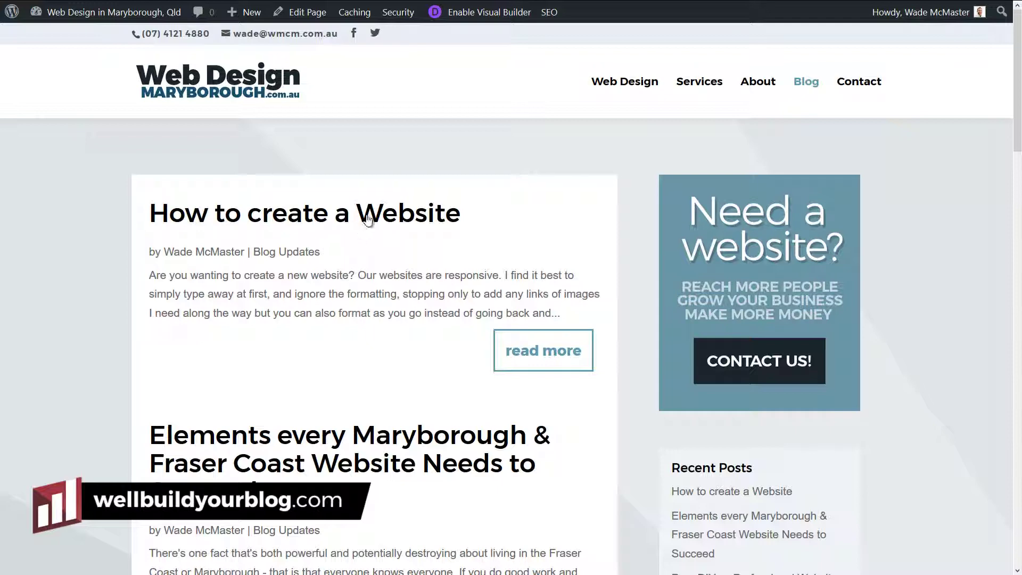
click(368, 219)
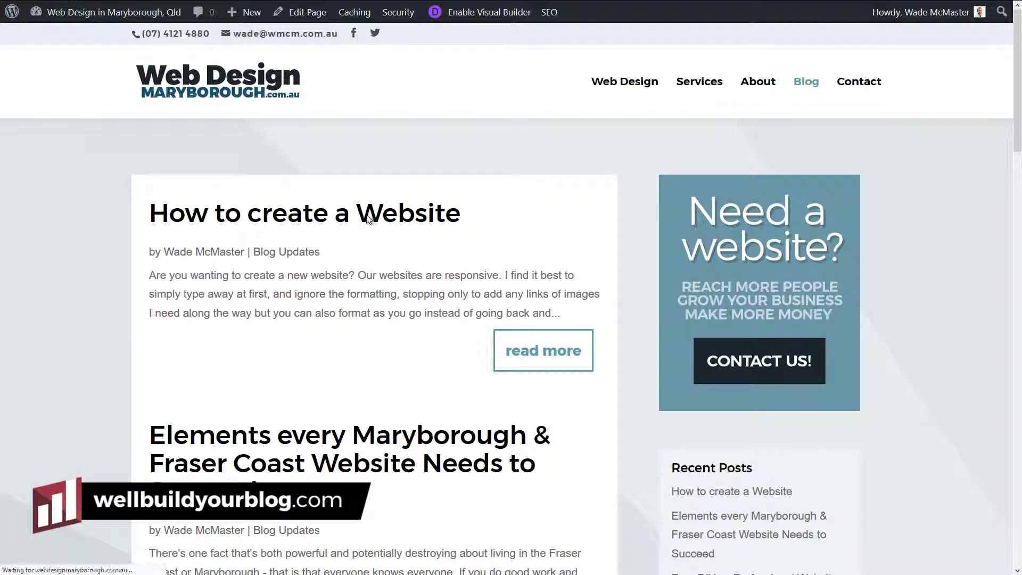
scroll(380, 351, down, 5)
scroll(393, 331, up, 4)
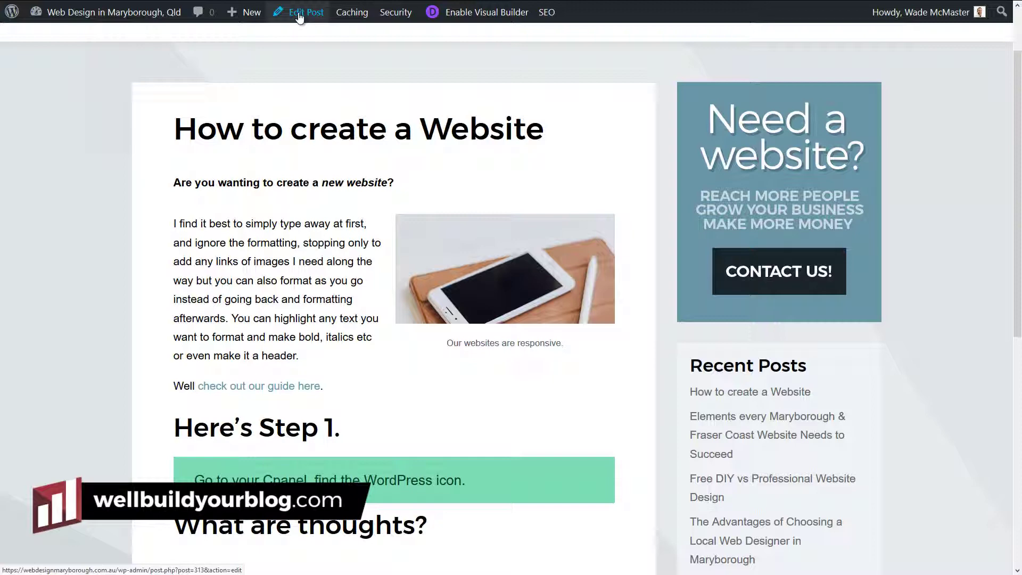
Shorten the post's permalink slug from how-to-create-a-website to create-website.
click(300, 14)
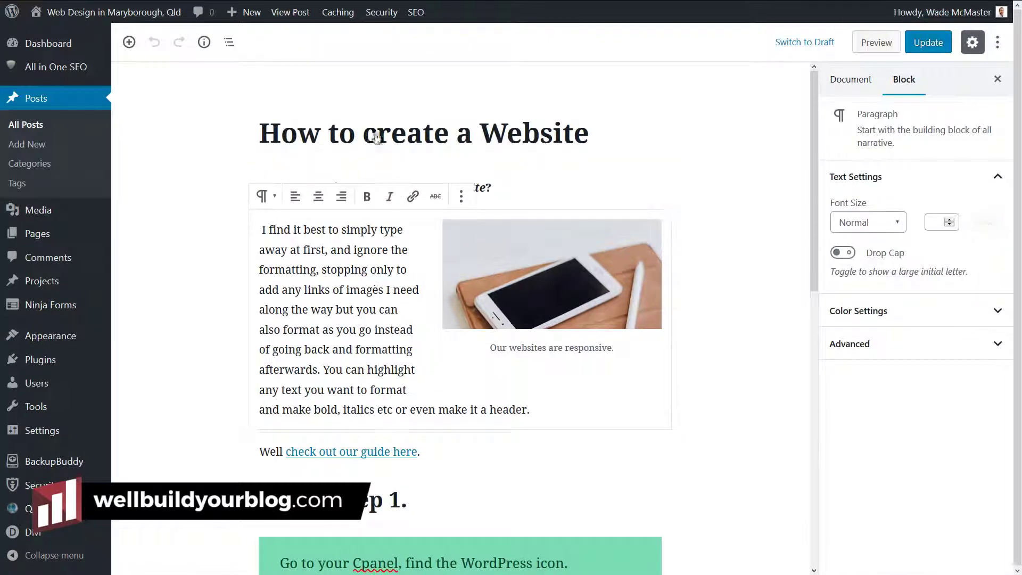
key(F11)
click(853, 81)
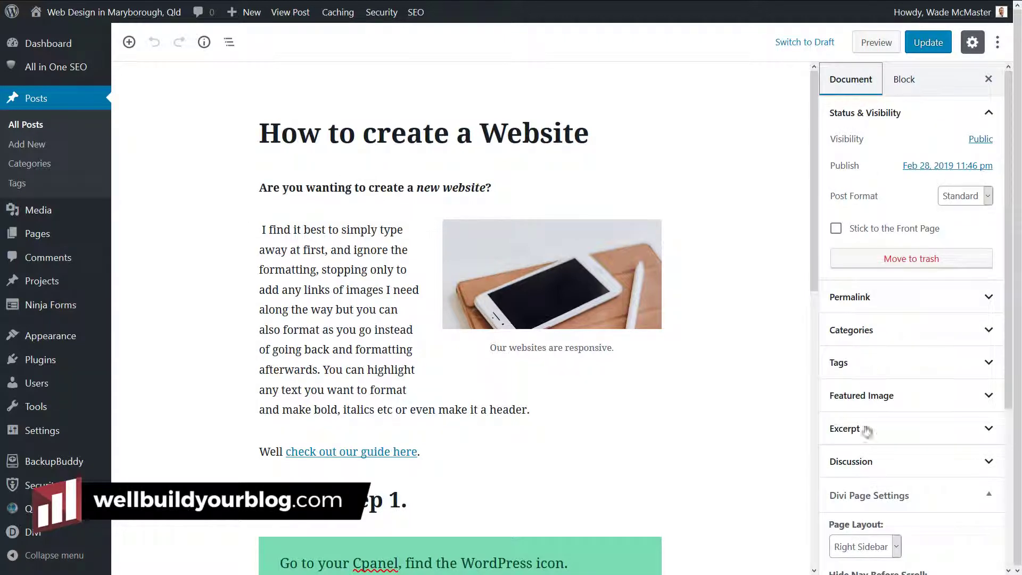
click(989, 299)
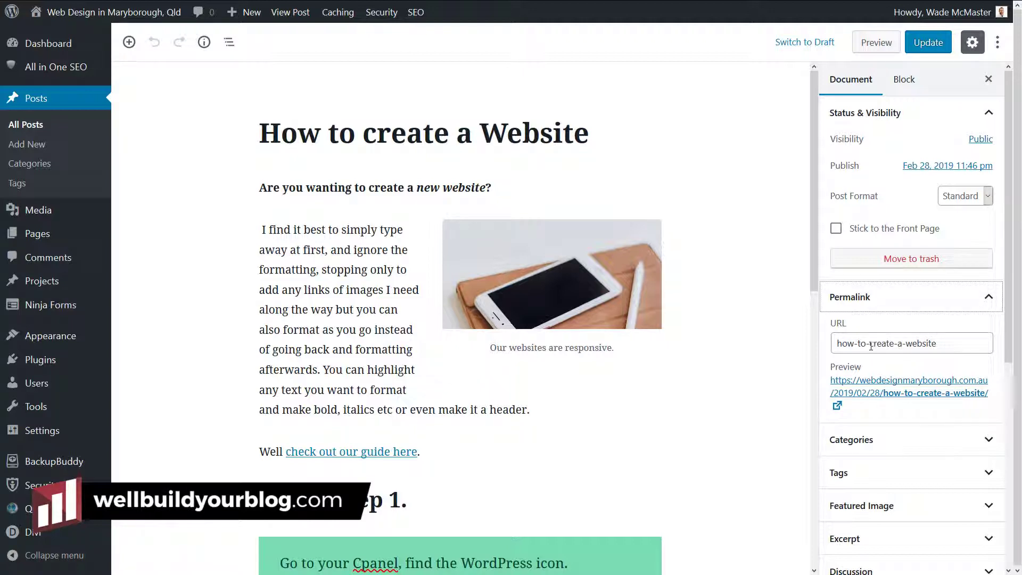
click(906, 343)
double_click(901, 343)
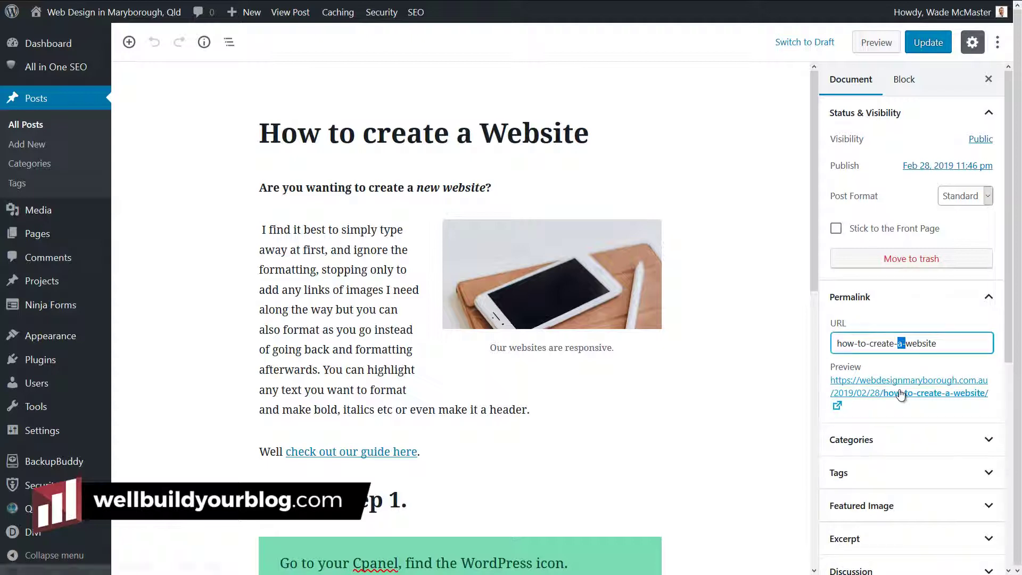
key(BackSpace)
key(shift+Home)
key(BackSpace)
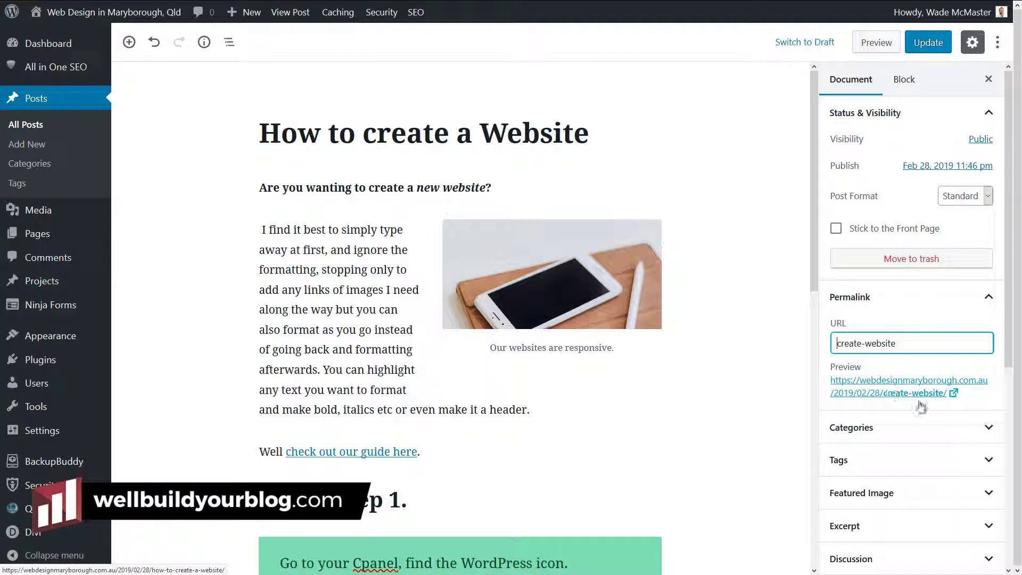
scroll(922, 406, down, 4)
Assign the post to Blog Updates and set devicesewebdesign.png as its featured image.
click(879, 226)
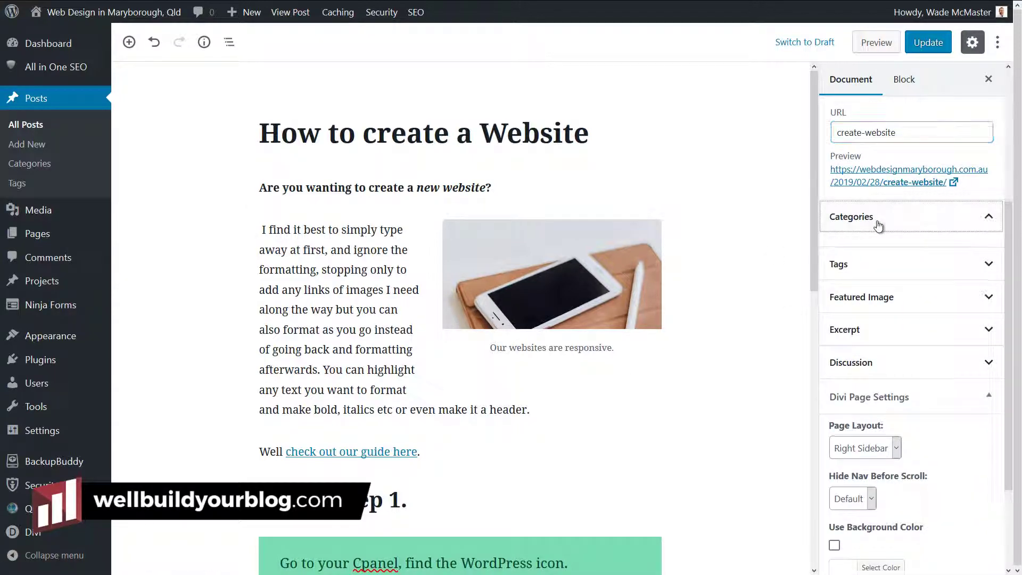
click(836, 246)
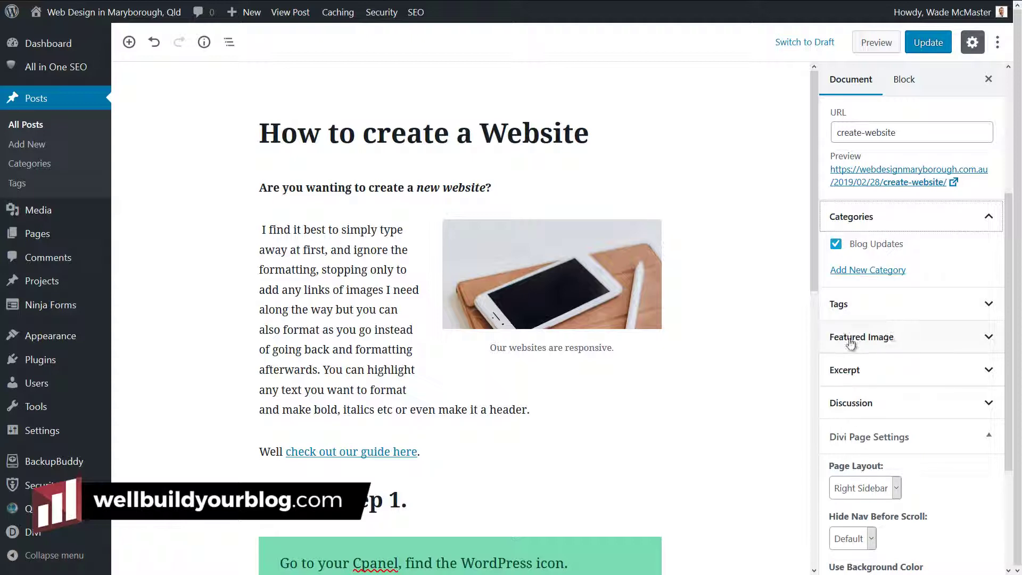
click(957, 337)
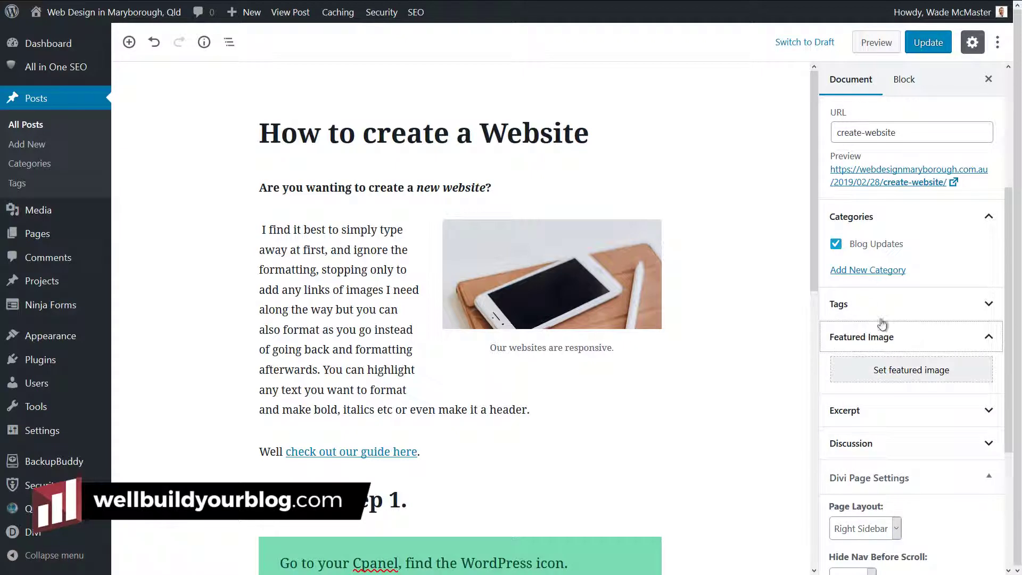
click(907, 375)
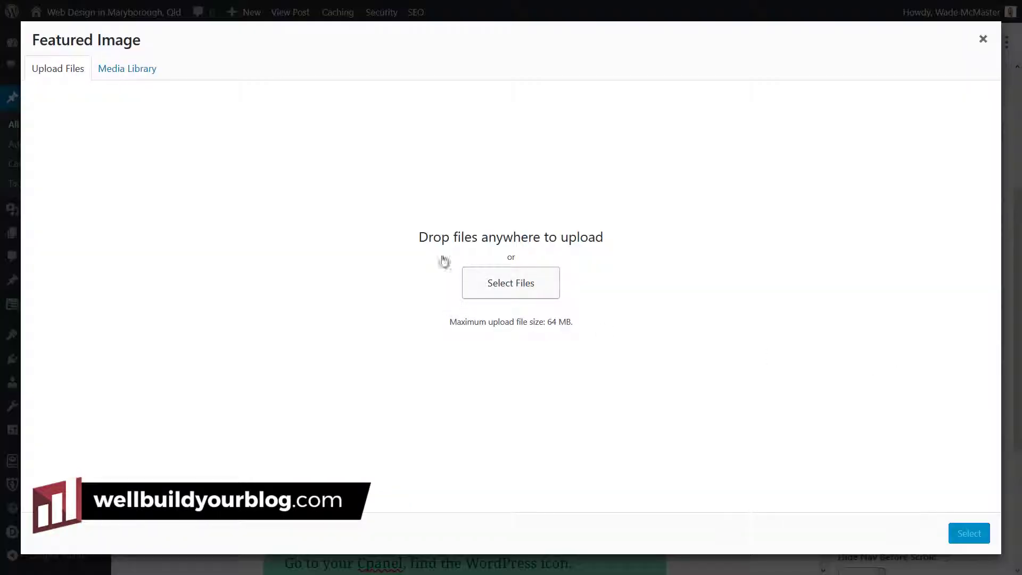
click(121, 72)
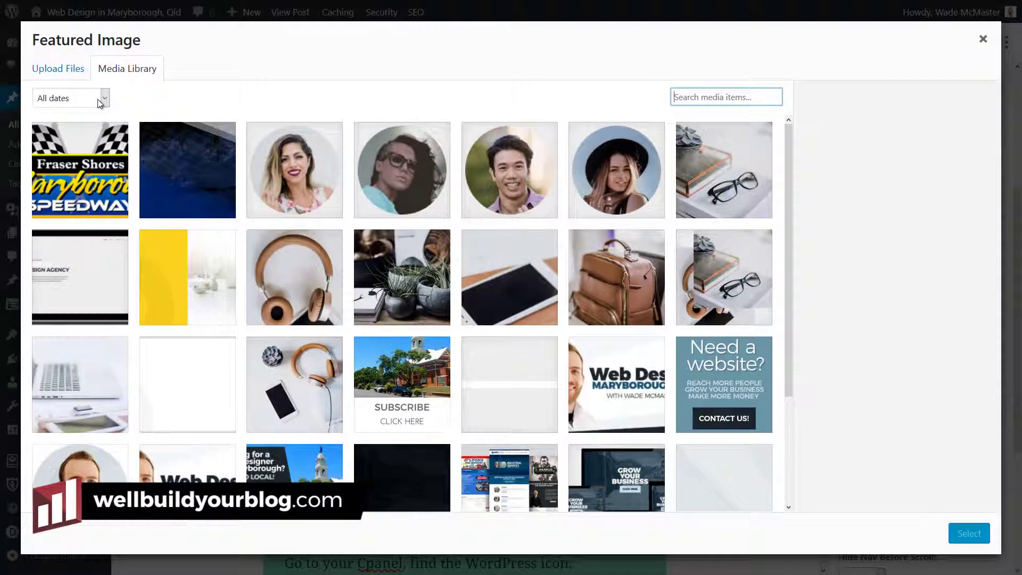
click(619, 480)
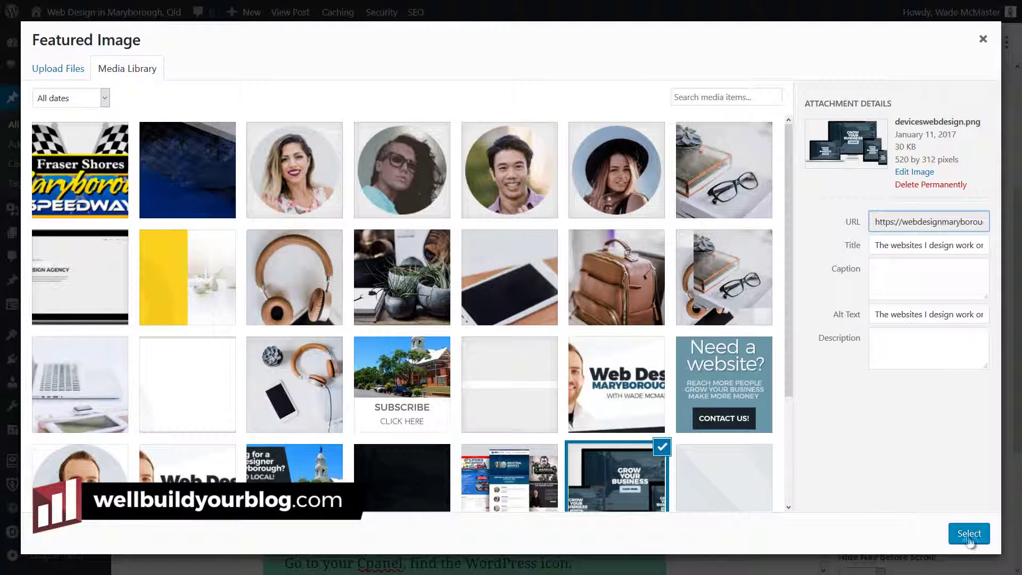
click(969, 535)
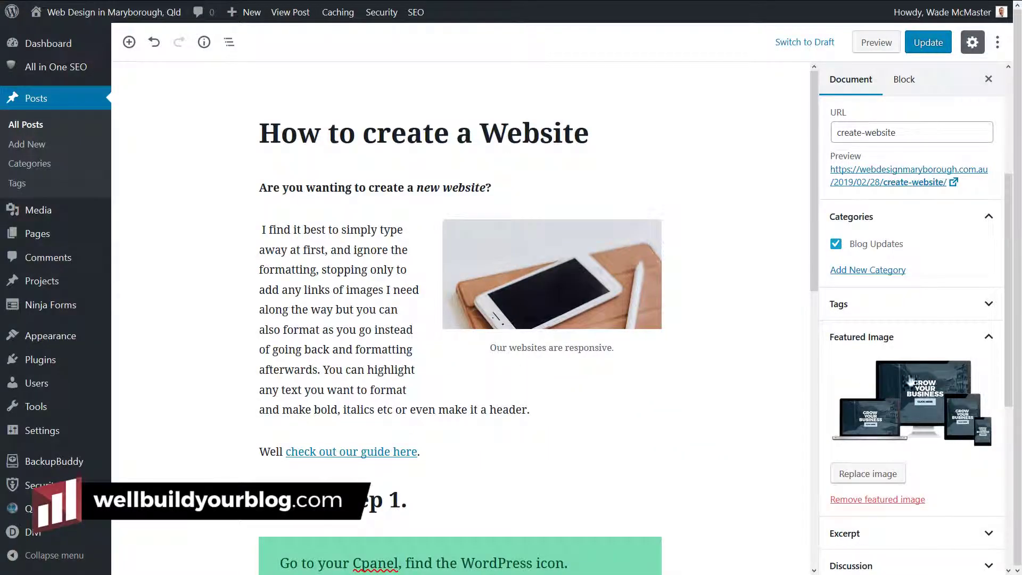
Update the post, then view the Blog page listing it first with its featured image.
click(931, 42)
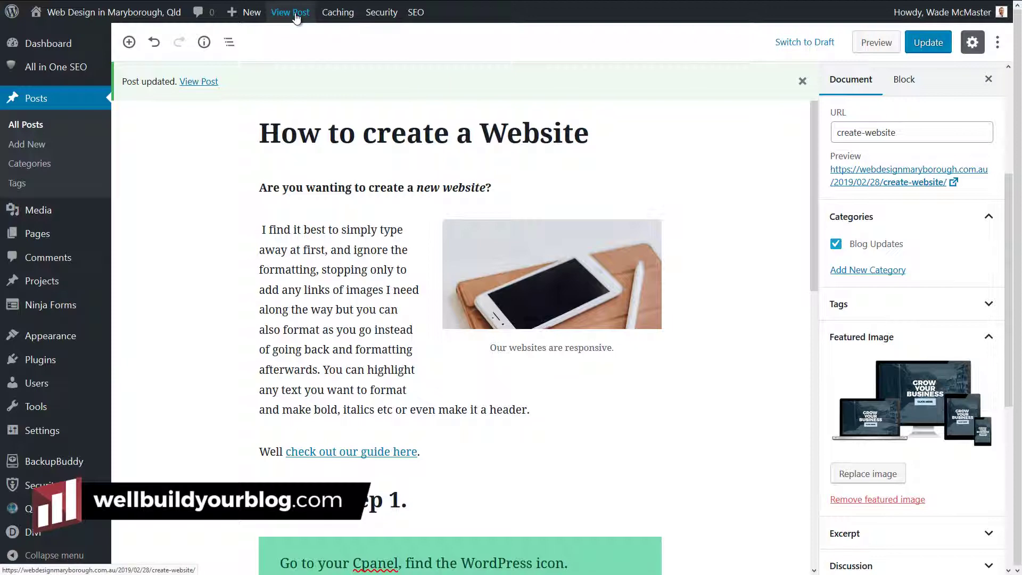
click(296, 13)
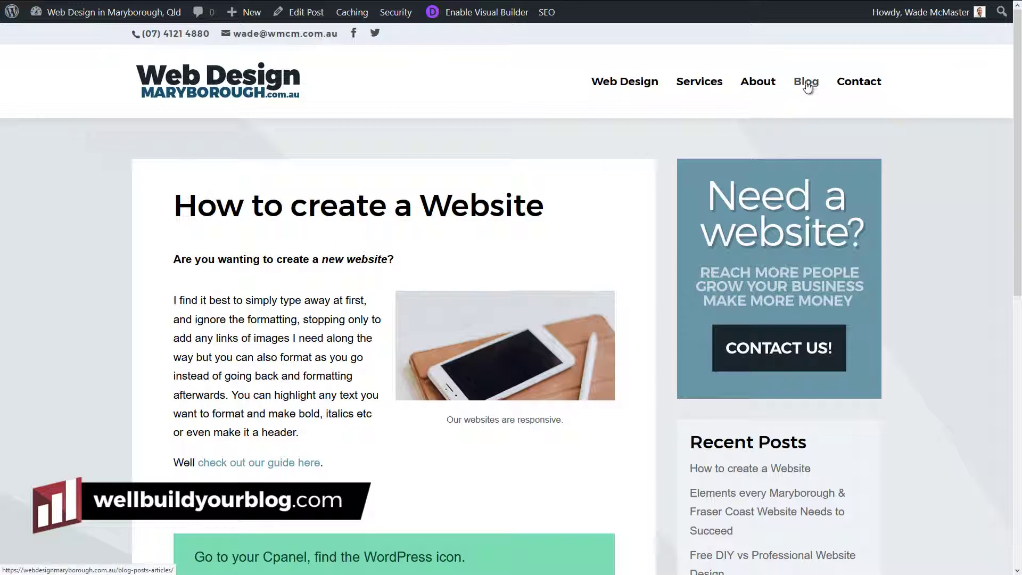
click(806, 84)
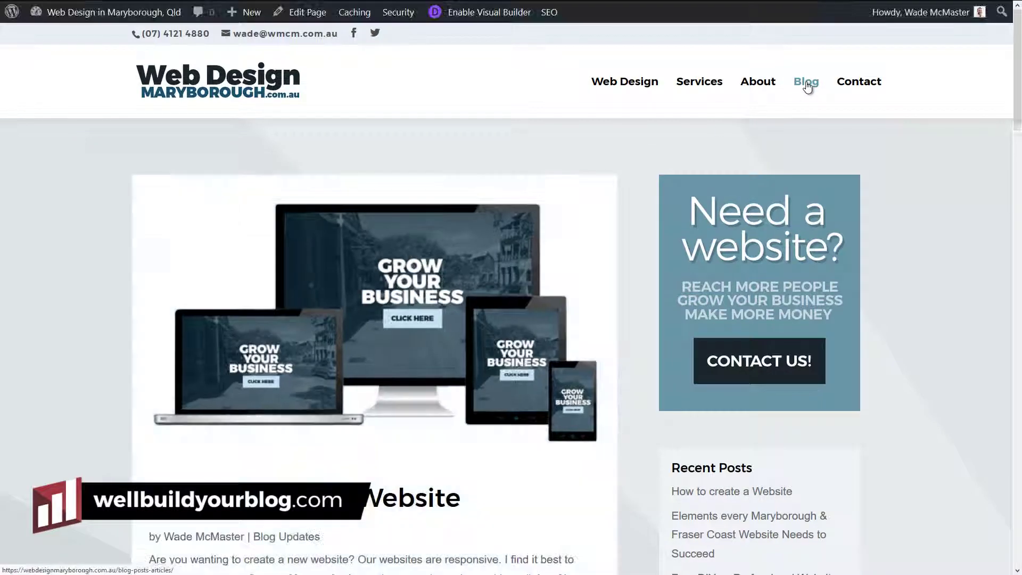
scroll(178, 86, down, 3)
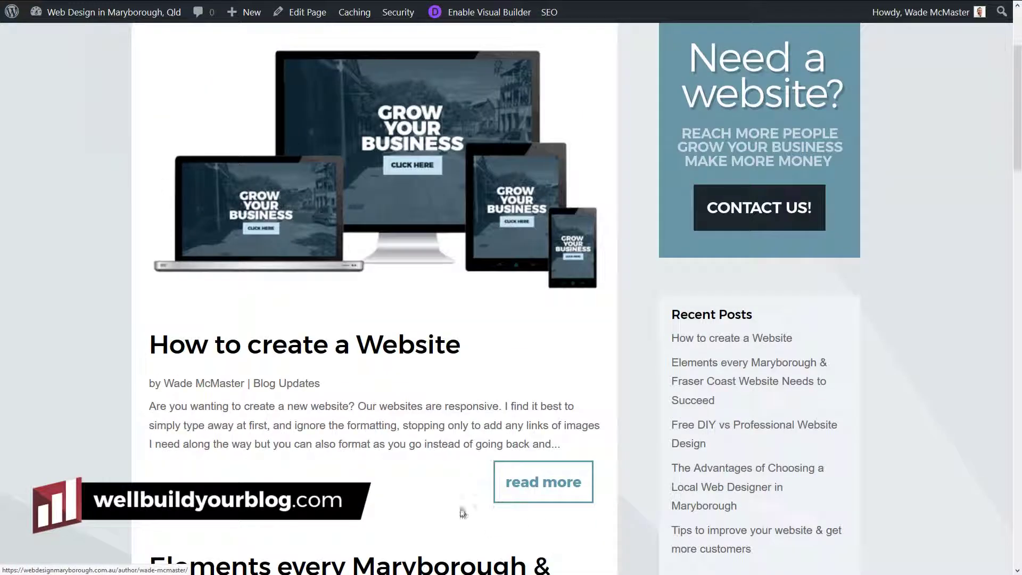
scroll(541, 124, up, 2)
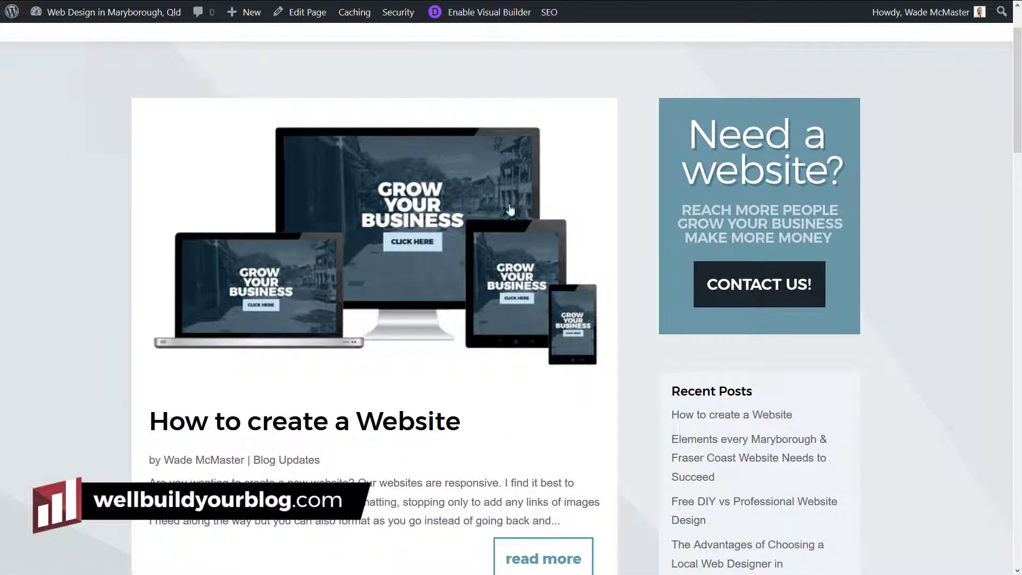
scroll(372, 349, down, 20)
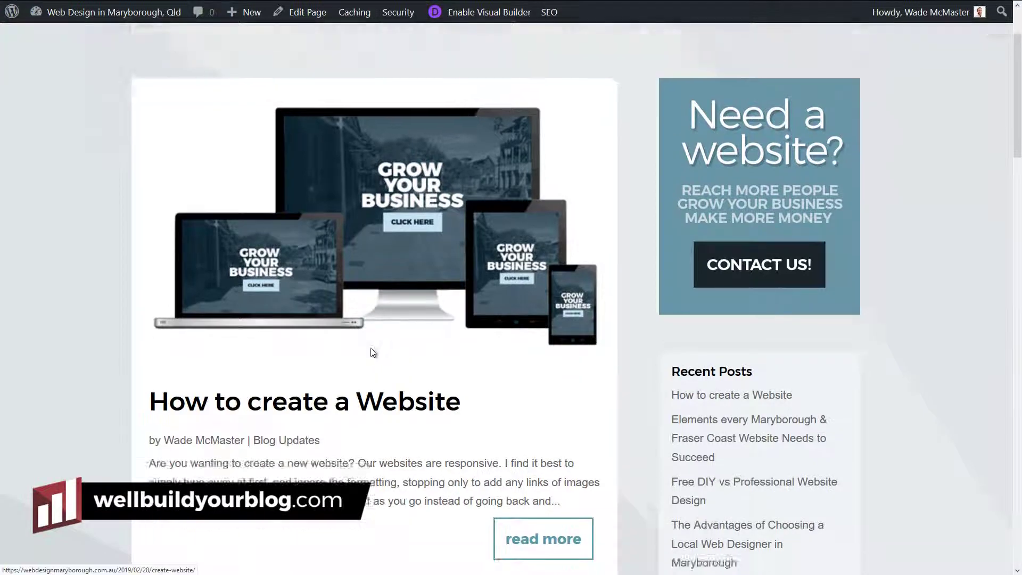
scroll(366, 414, down, 7)
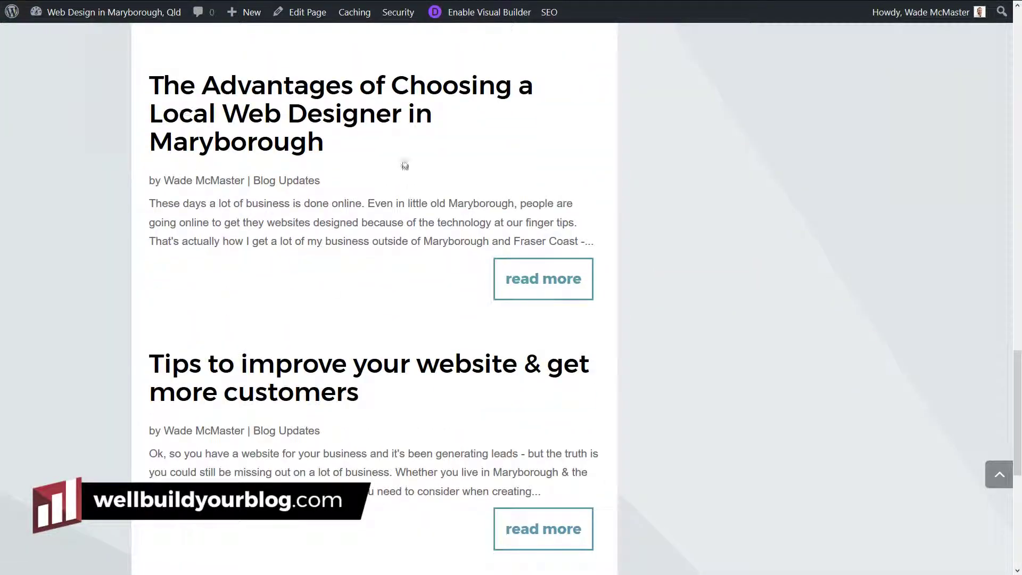
scroll(338, 388, up, 7)
scroll(328, 442, up, 10)
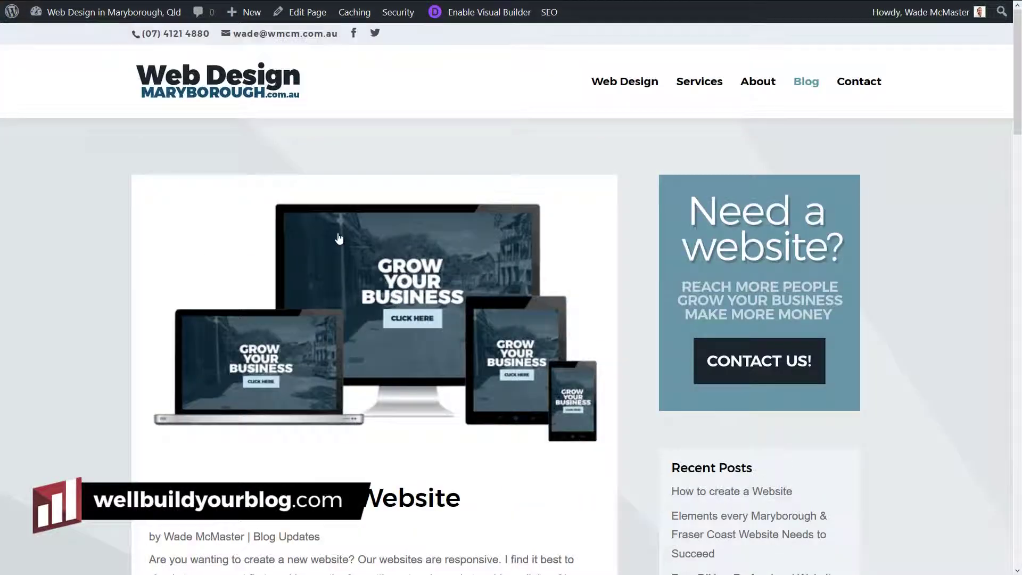
scroll(327, 263, down, 3)
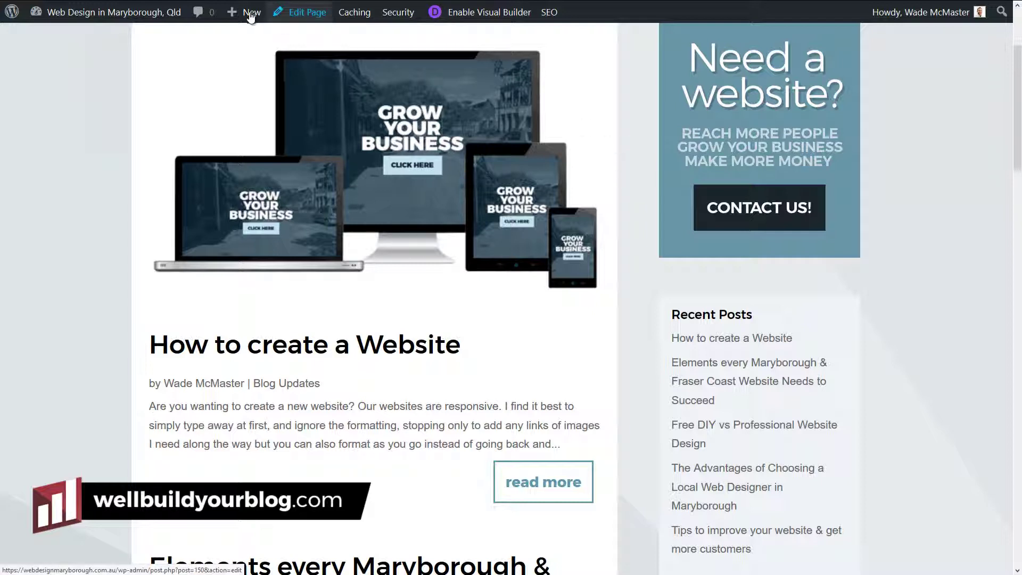
mouse_move(246, 12)
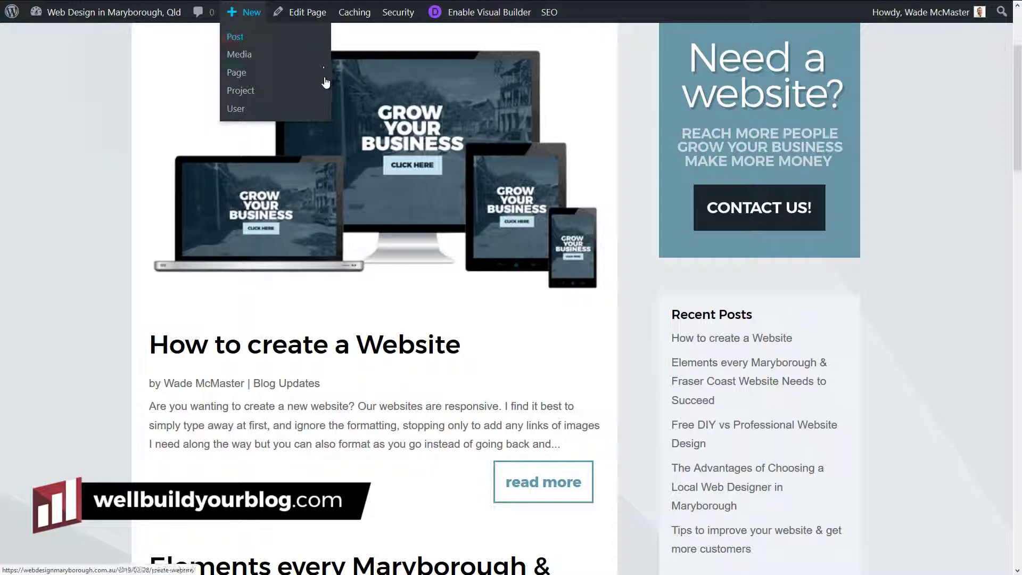
scroll(521, 442, up, 3)
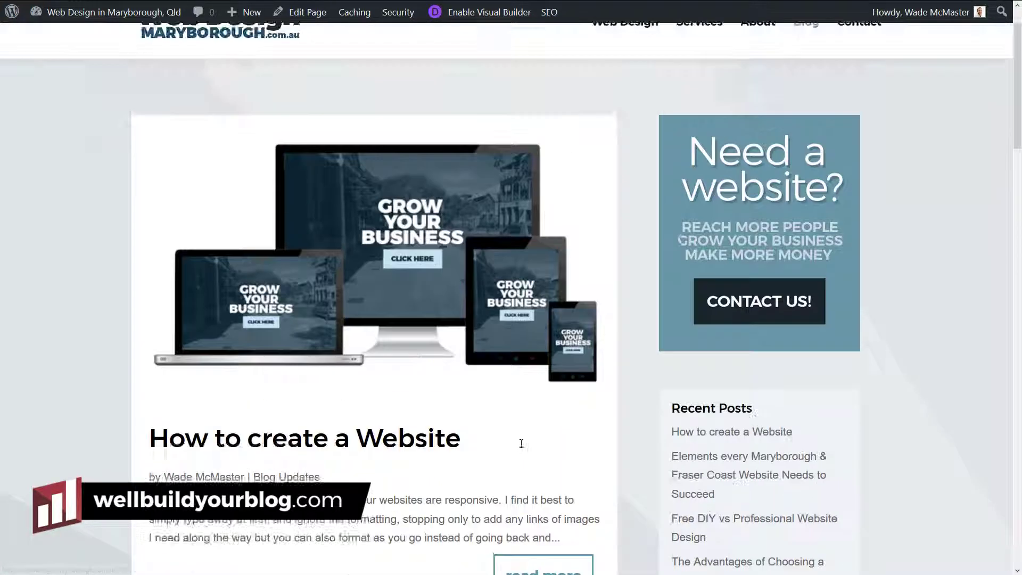
scroll(522, 444, down, 3)
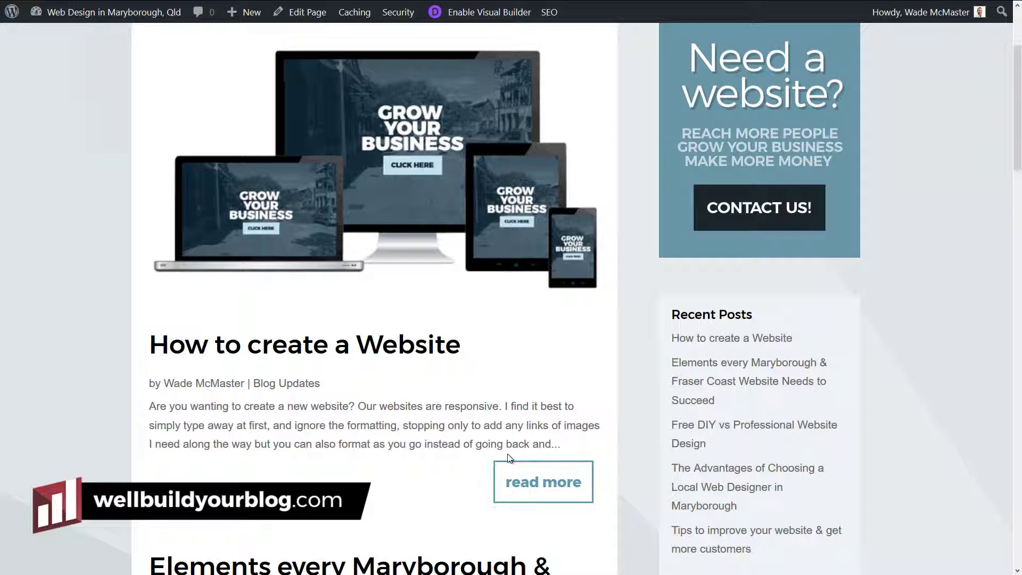
scroll(505, 447, up, 3)
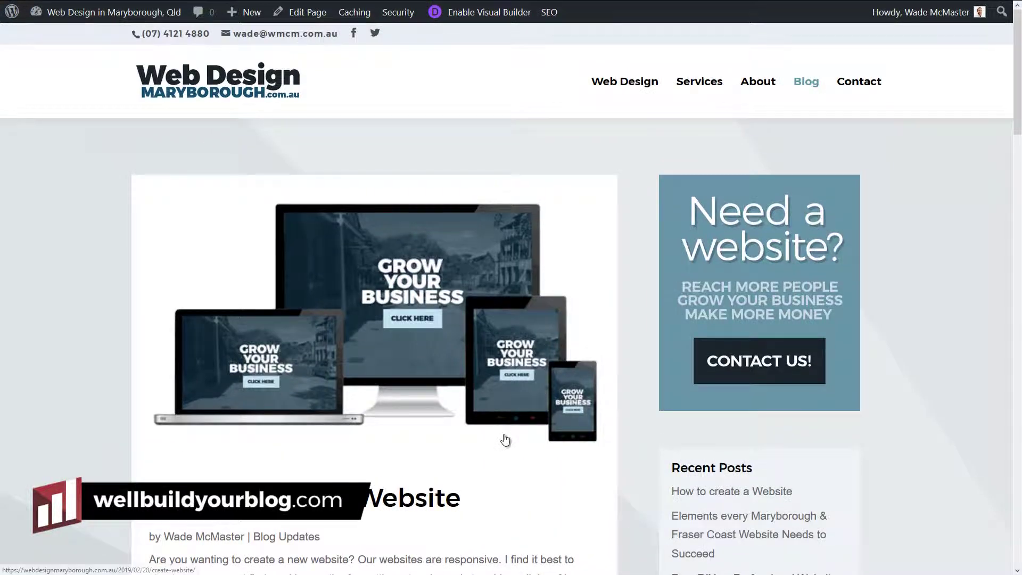
scroll(505, 440, down, 3)
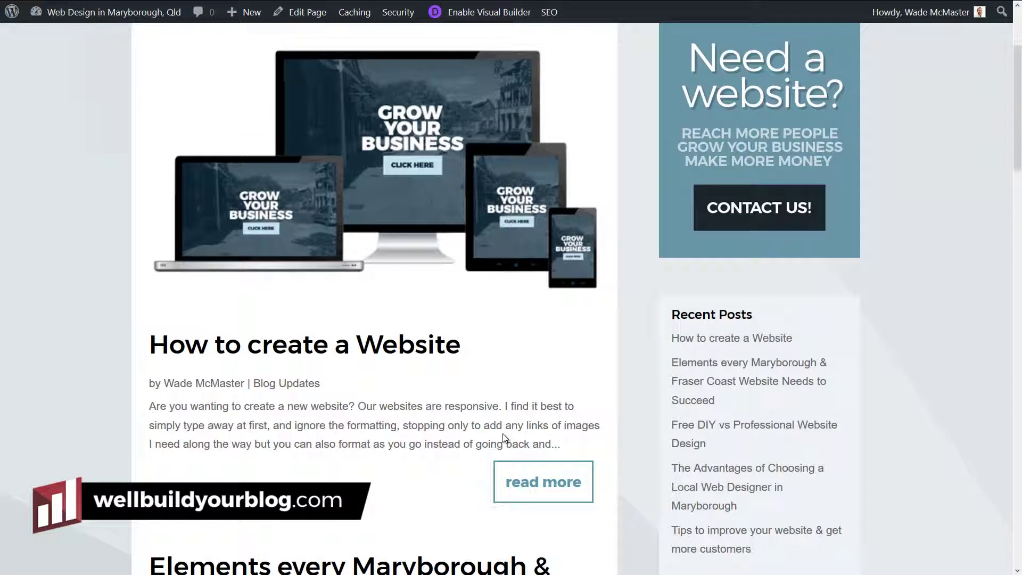